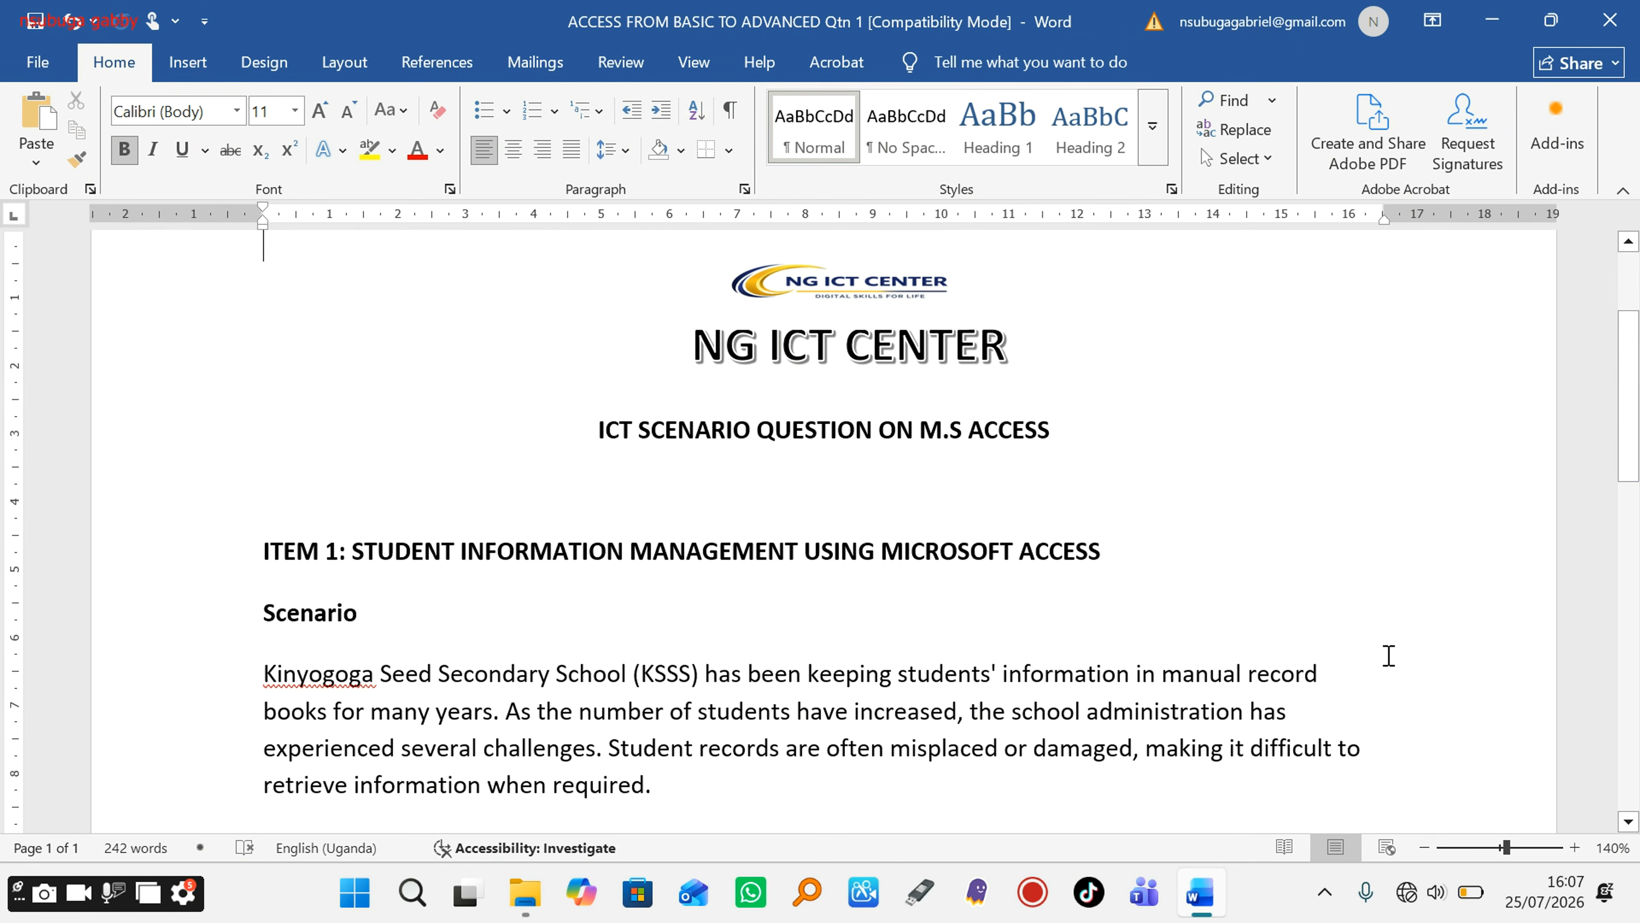
# Step: Scroll down through the Word document to reach the file name line
pyautogui.moveTo(1635, 450); pyautogui.dragTo(1637, 485)
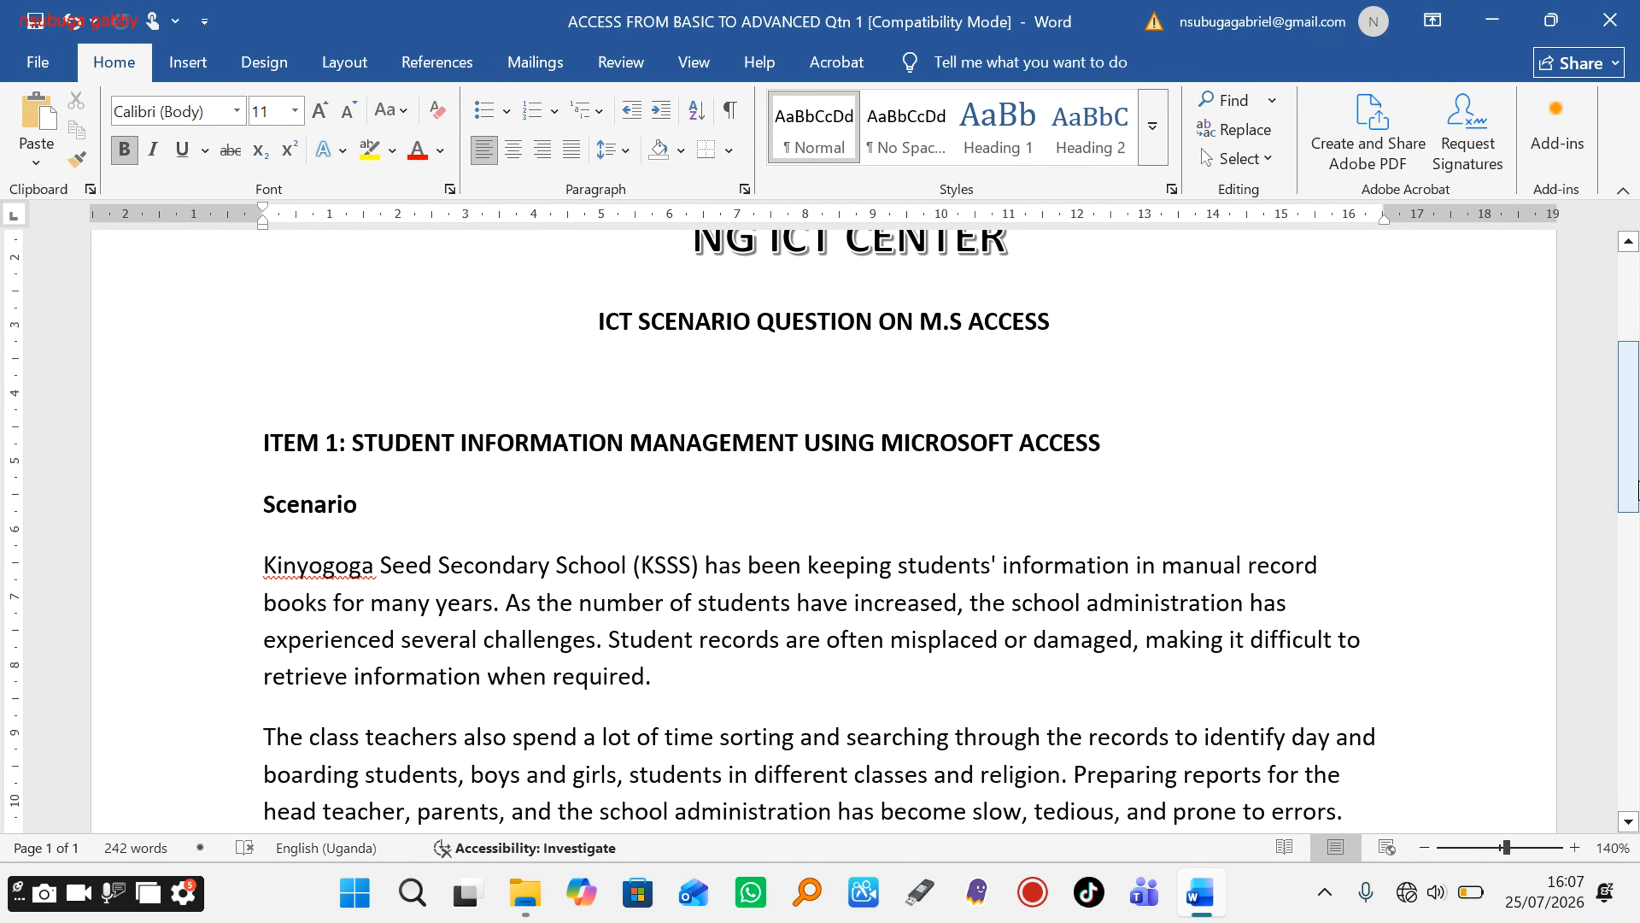
pyautogui.moveTo(1632, 462); pyautogui.dragTo(1631, 503)
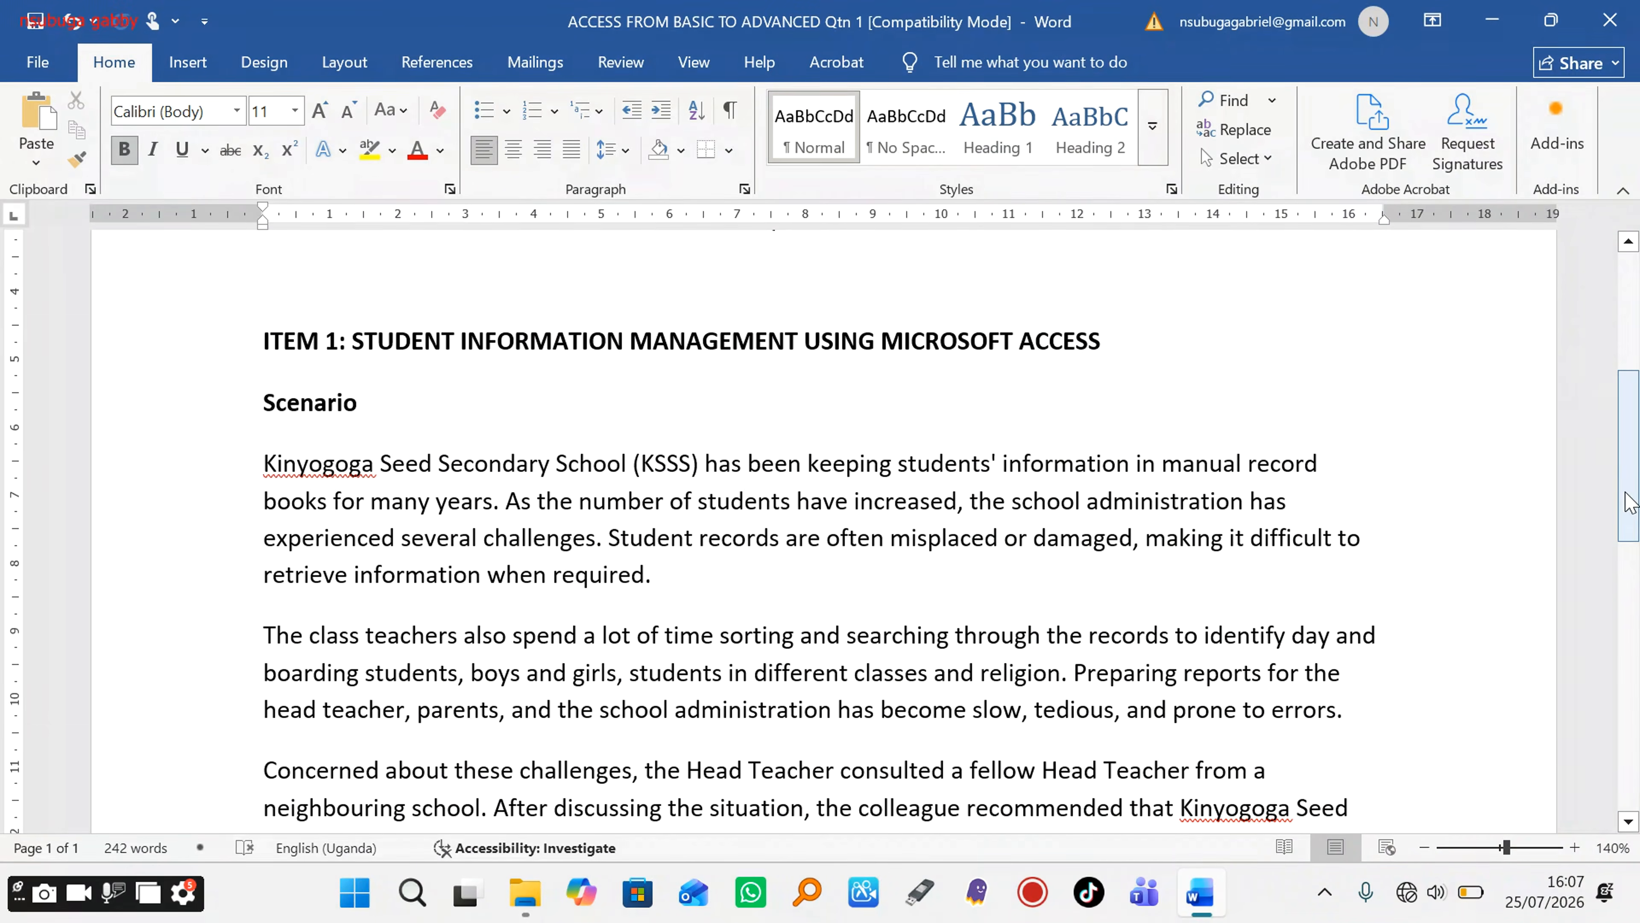
pyautogui.moveTo(1630, 500); pyautogui.dragTo(1632, 537)
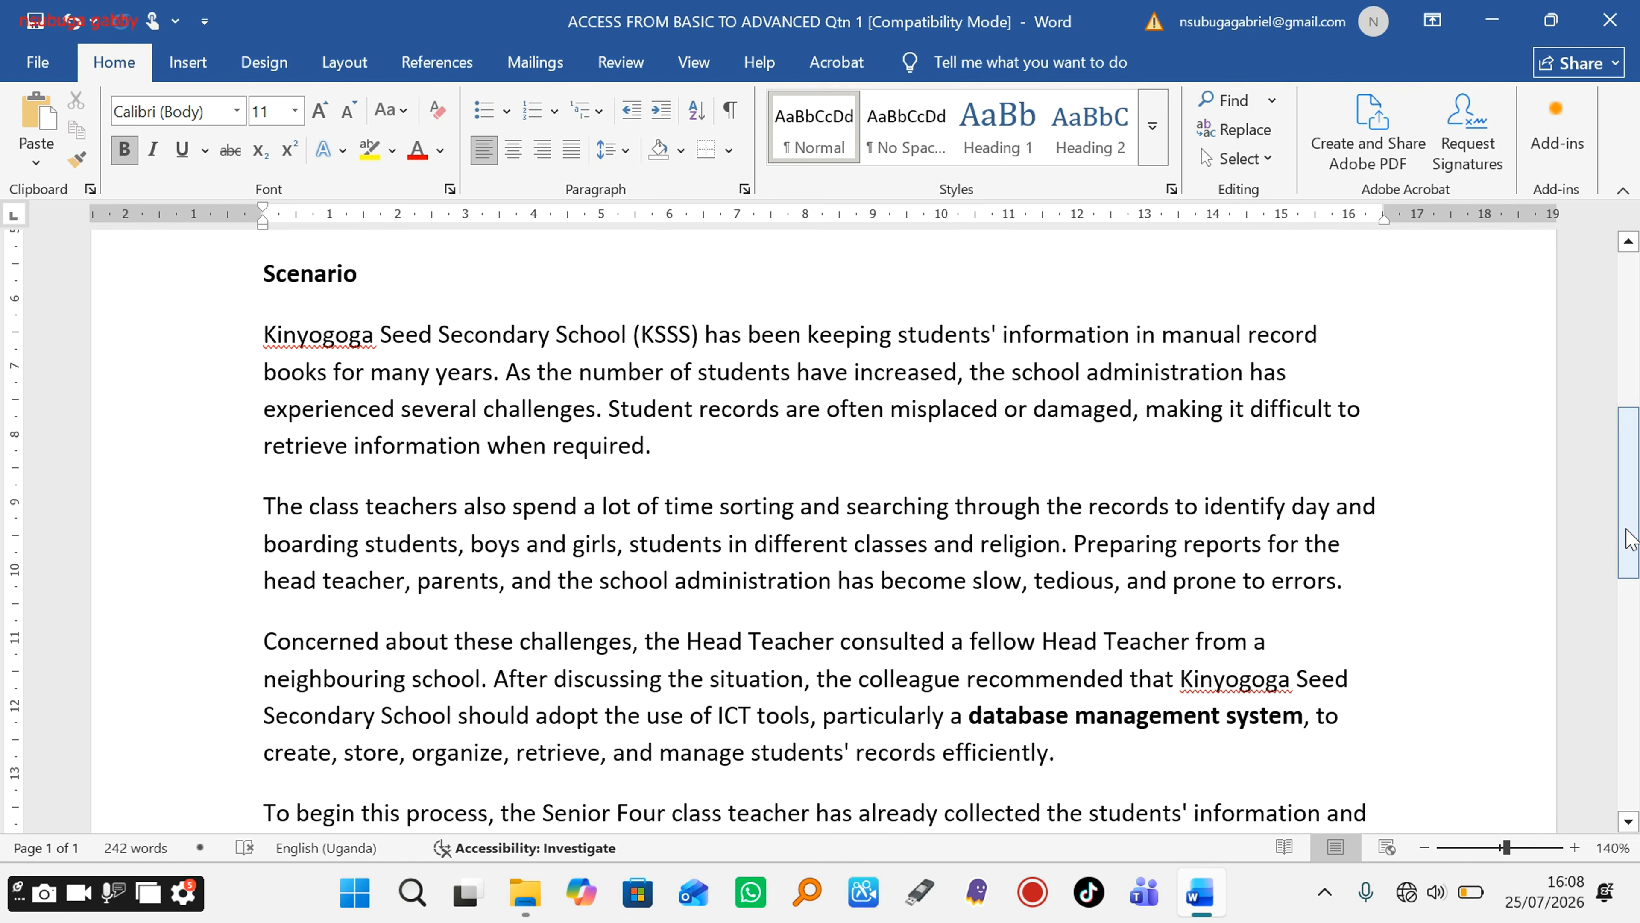
pyautogui.moveTo(1630, 540); pyautogui.dragTo(1631, 579)
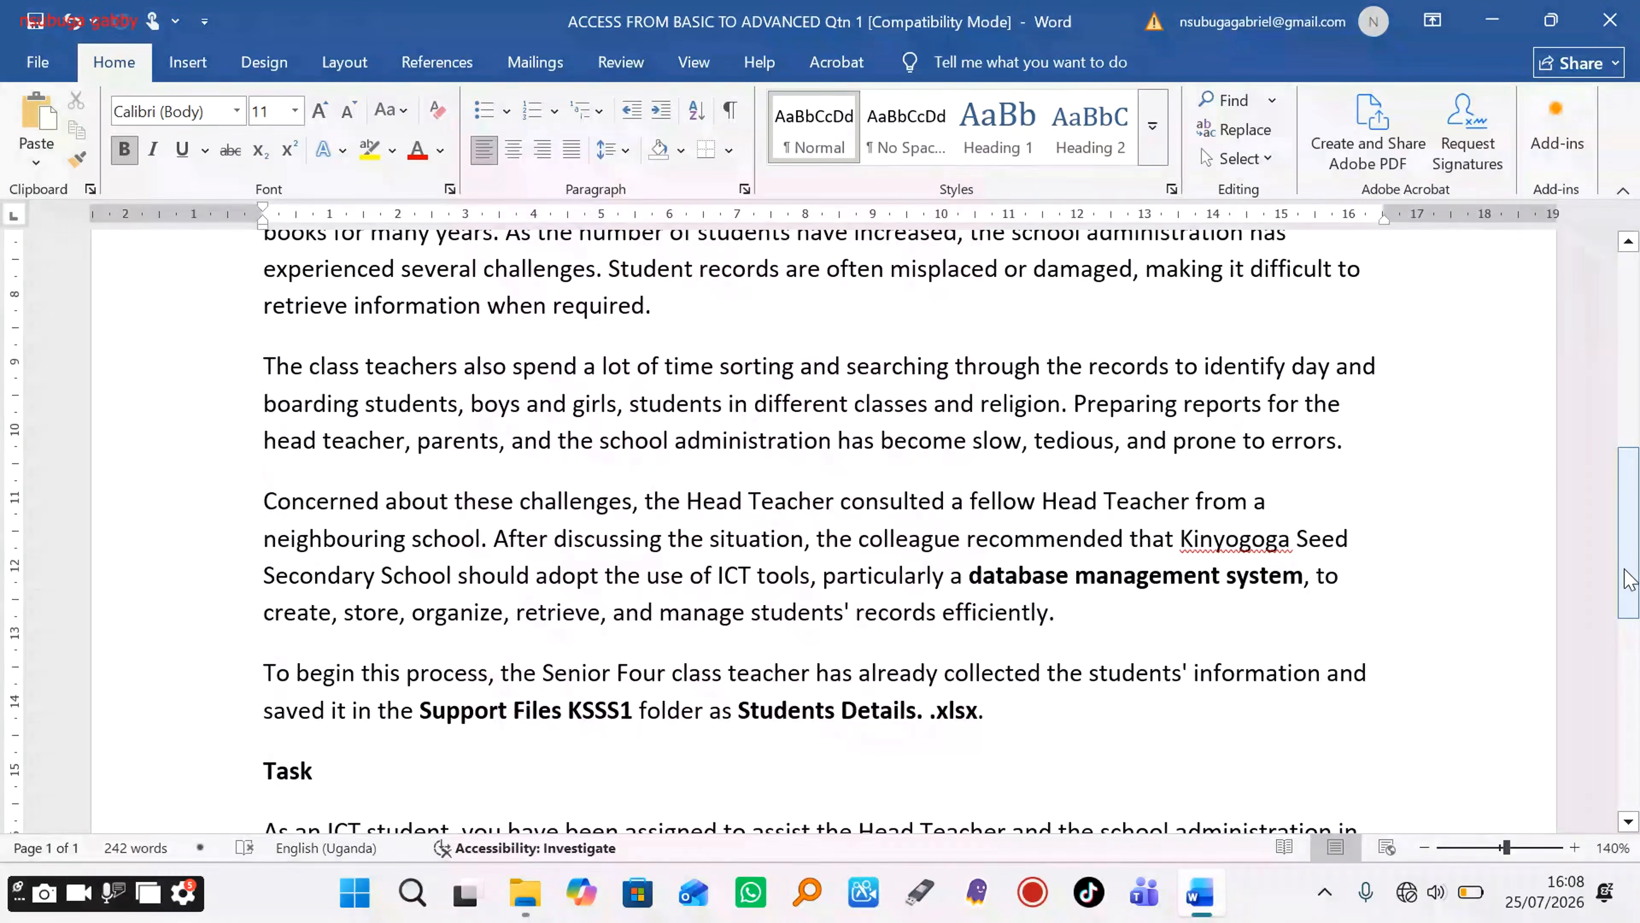
pyautogui.moveTo(1629, 579); pyautogui.dragTo(1631, 603)
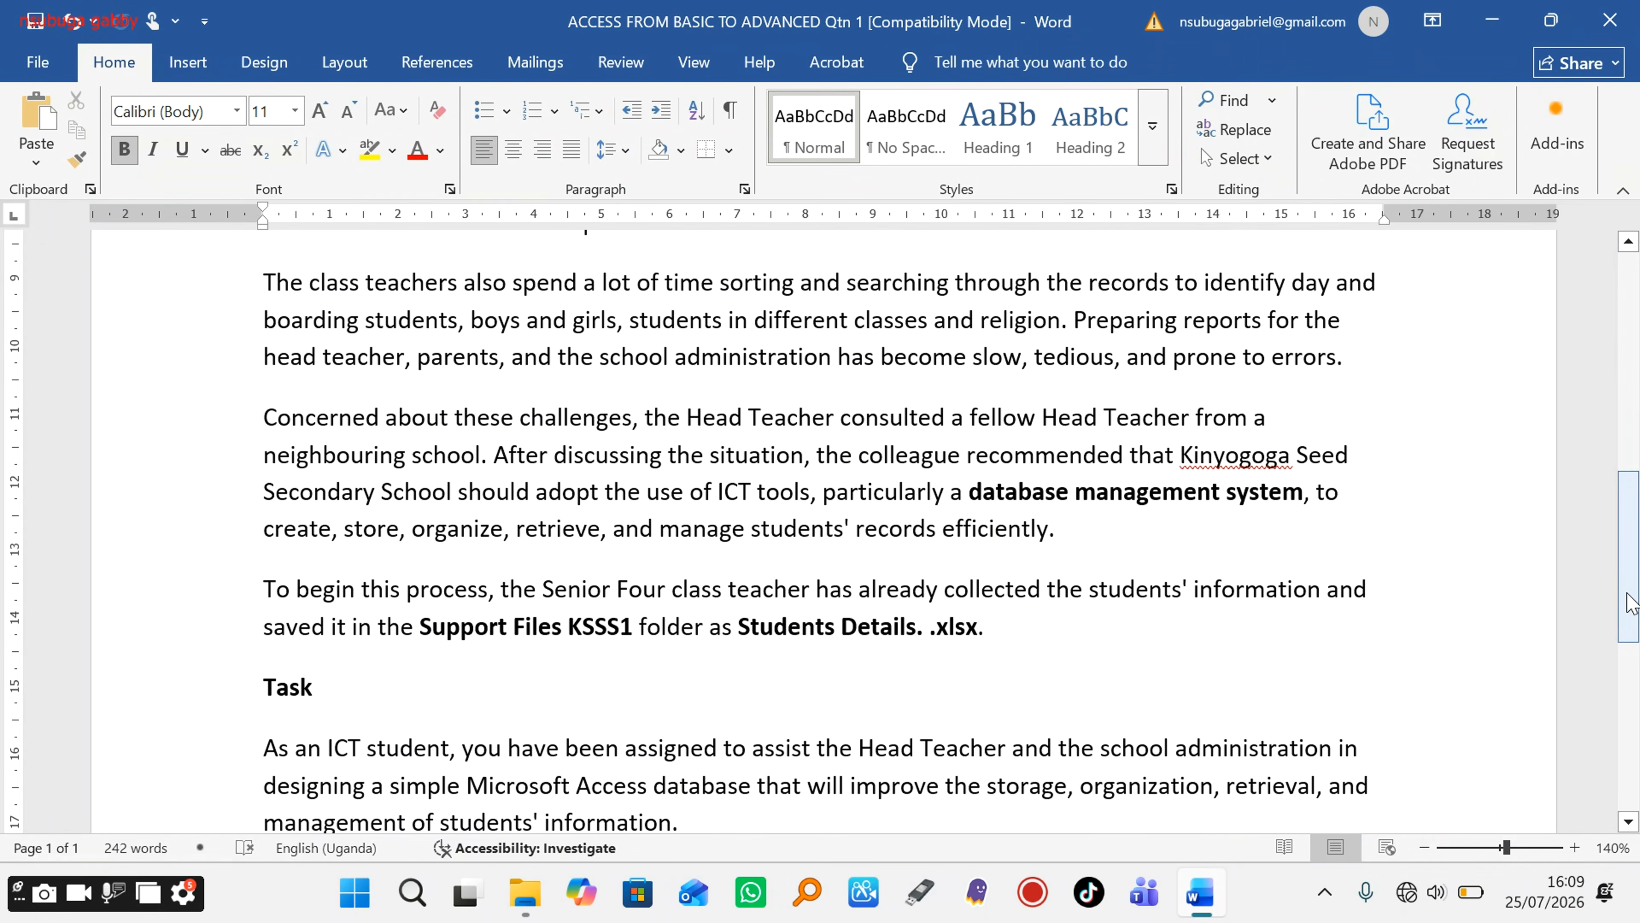
pyautogui.moveTo(1632, 604); pyautogui.dragTo(1631, 643)
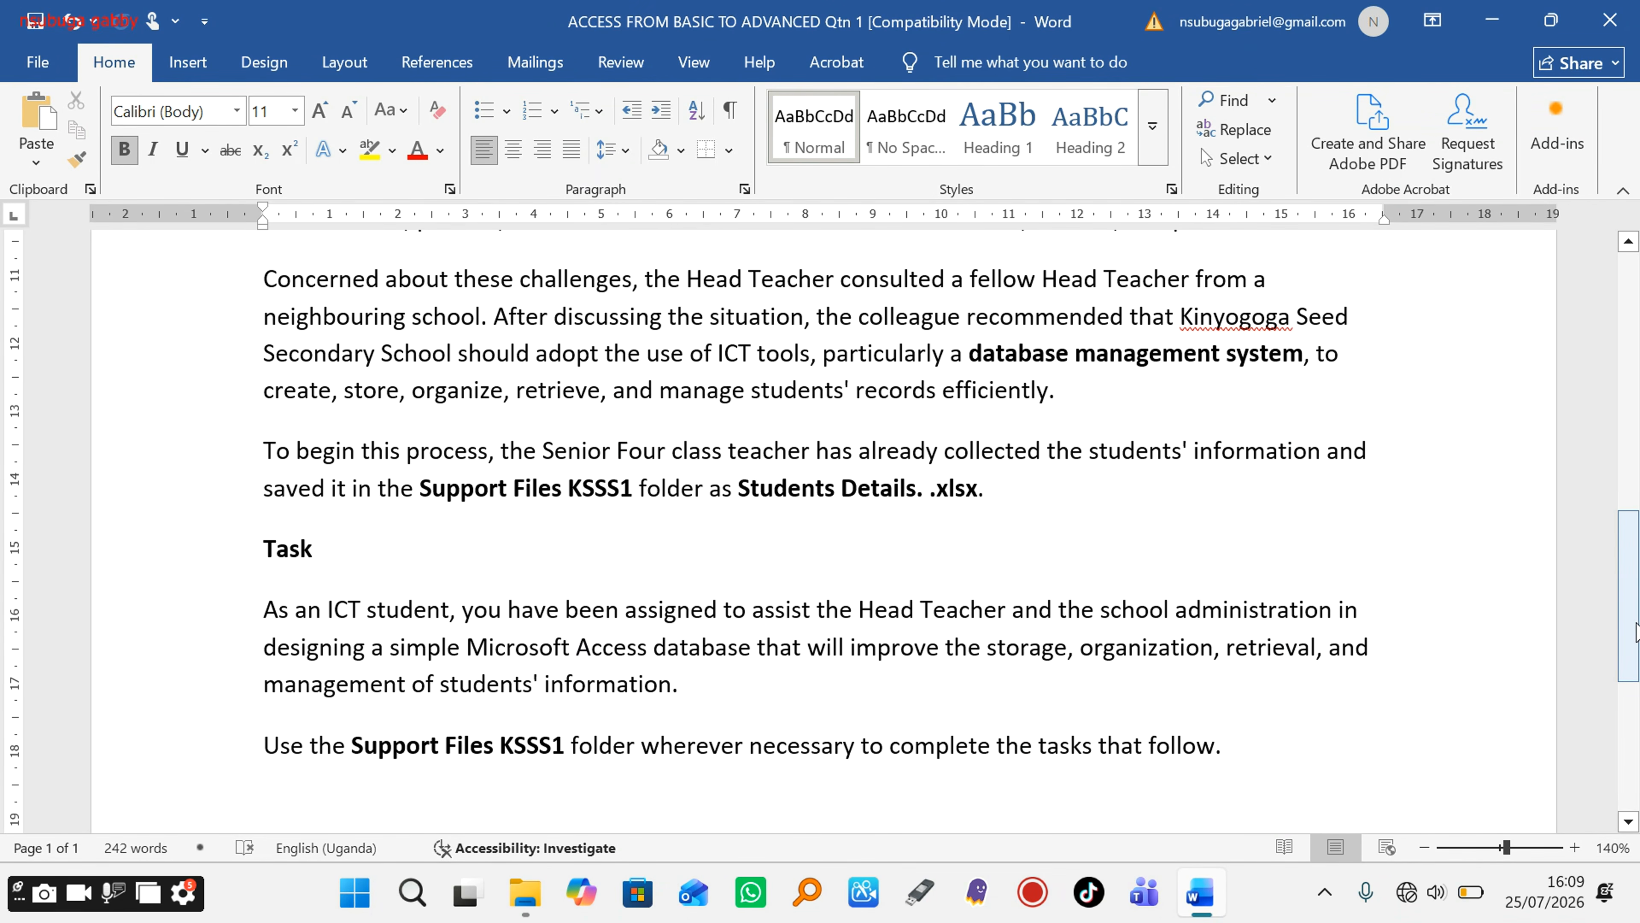
pyautogui.click(1635, 622)
pyautogui.moveTo(1635, 622); pyautogui.dragTo(1636, 672)
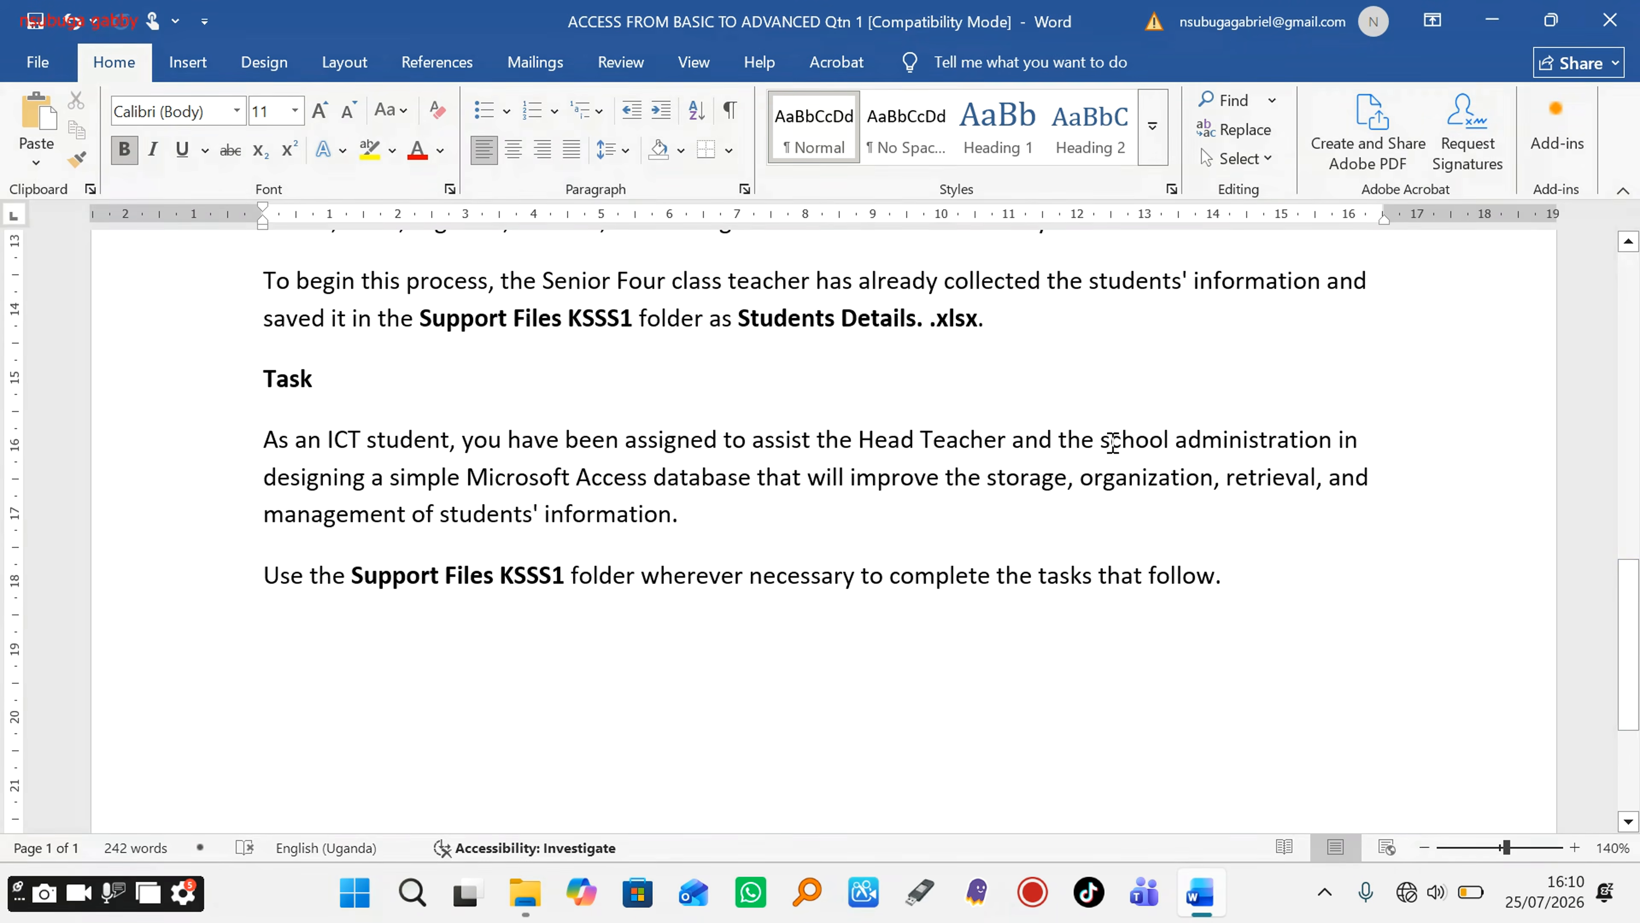
# Step: Delete the stray period and space so the name reads Students Details.xlsx
pyautogui.click(925, 327)
pyautogui.press('BackSpace')
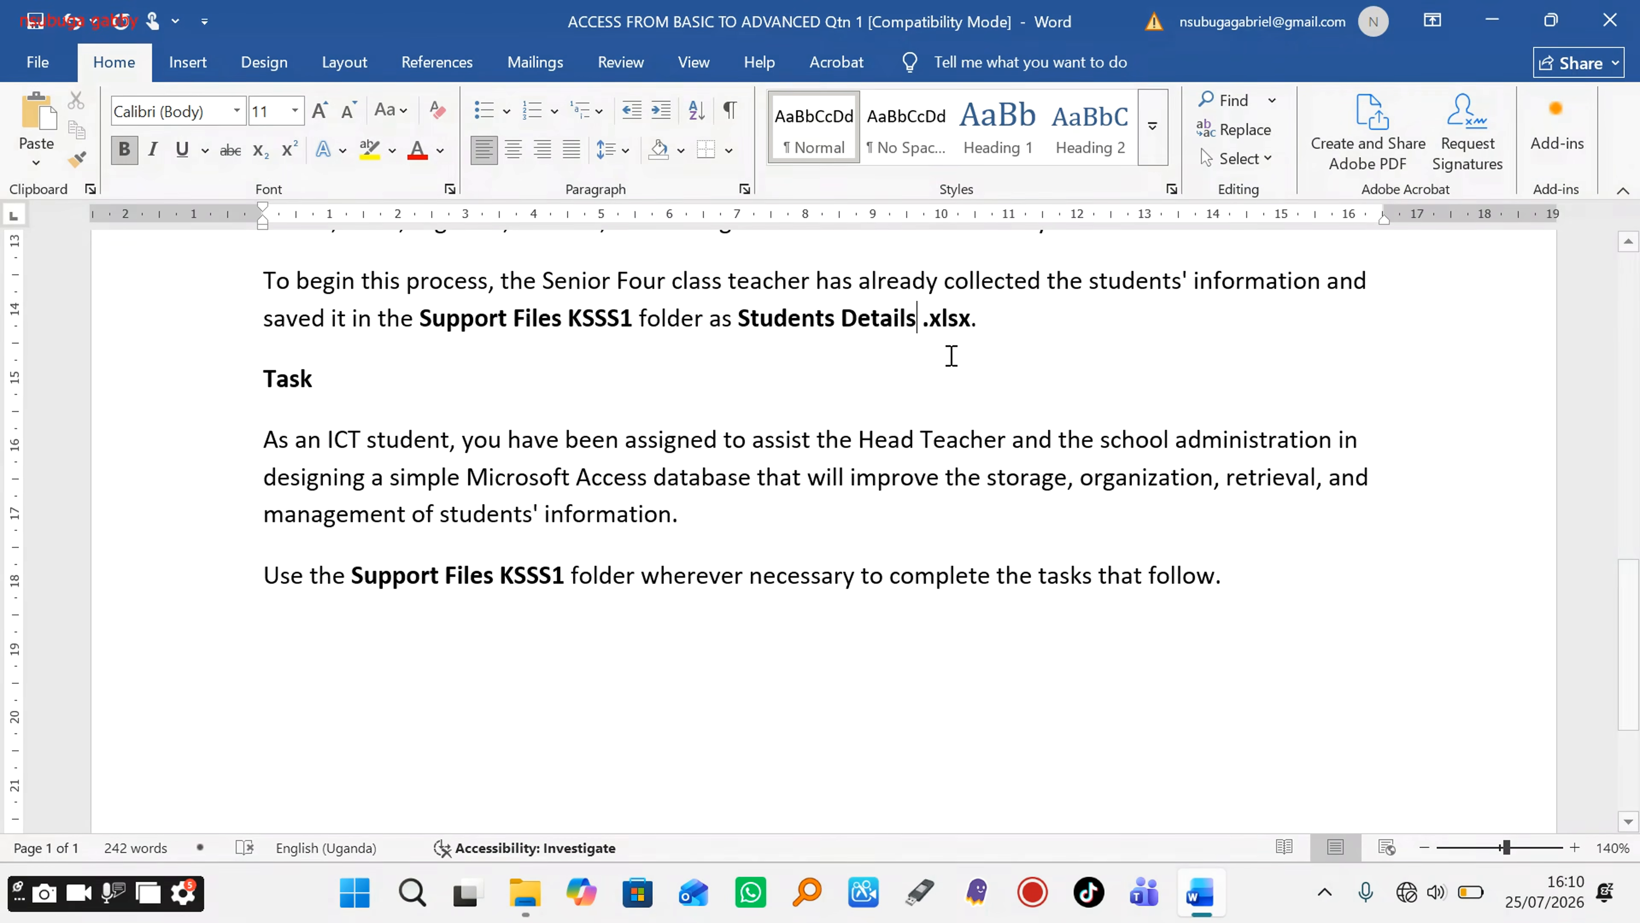
pyautogui.press('Delete')
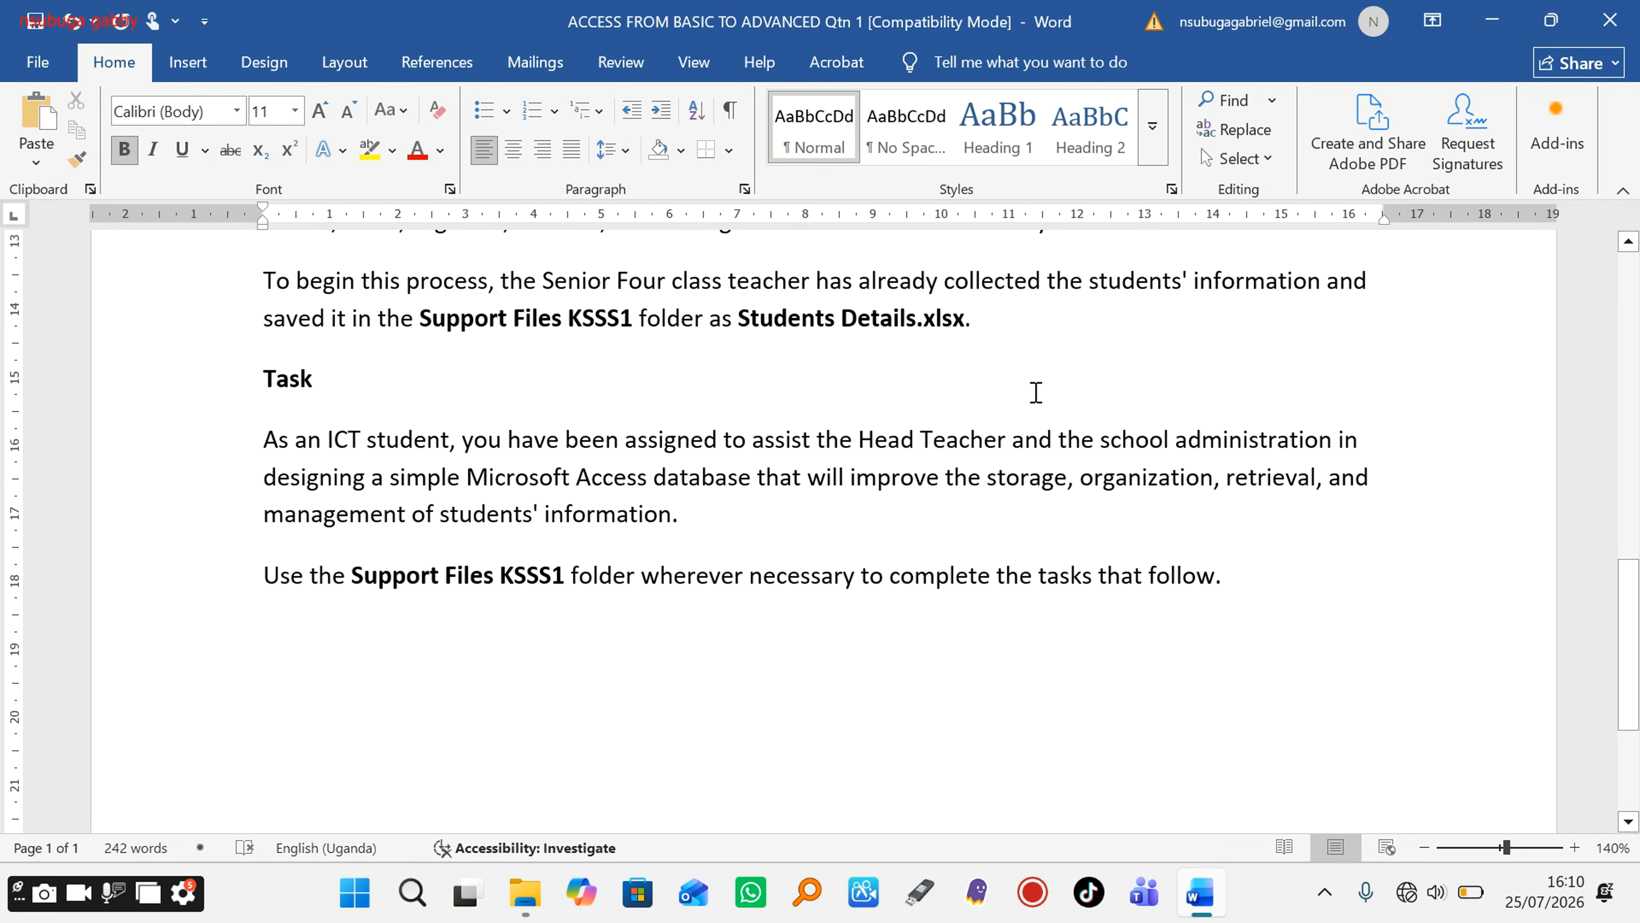
pyautogui.click(733, 510)
# Step: Minimize Word and create a desktop folder named with the candidate's name and number
pyautogui.click(1495, 21)
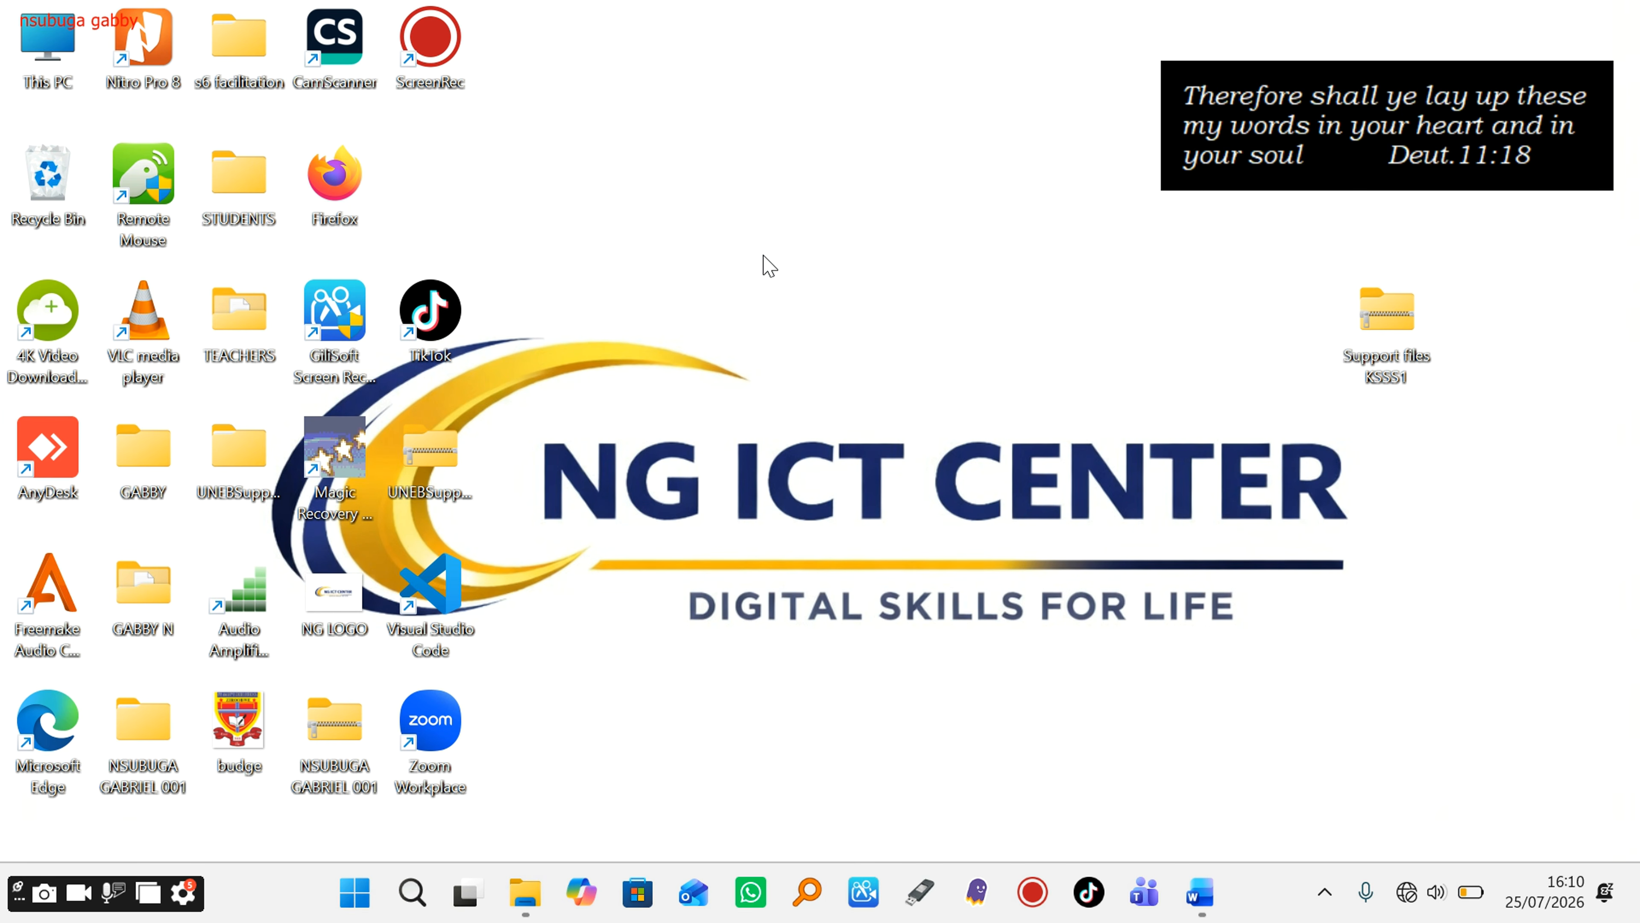
pyautogui.rightClick(769, 265)
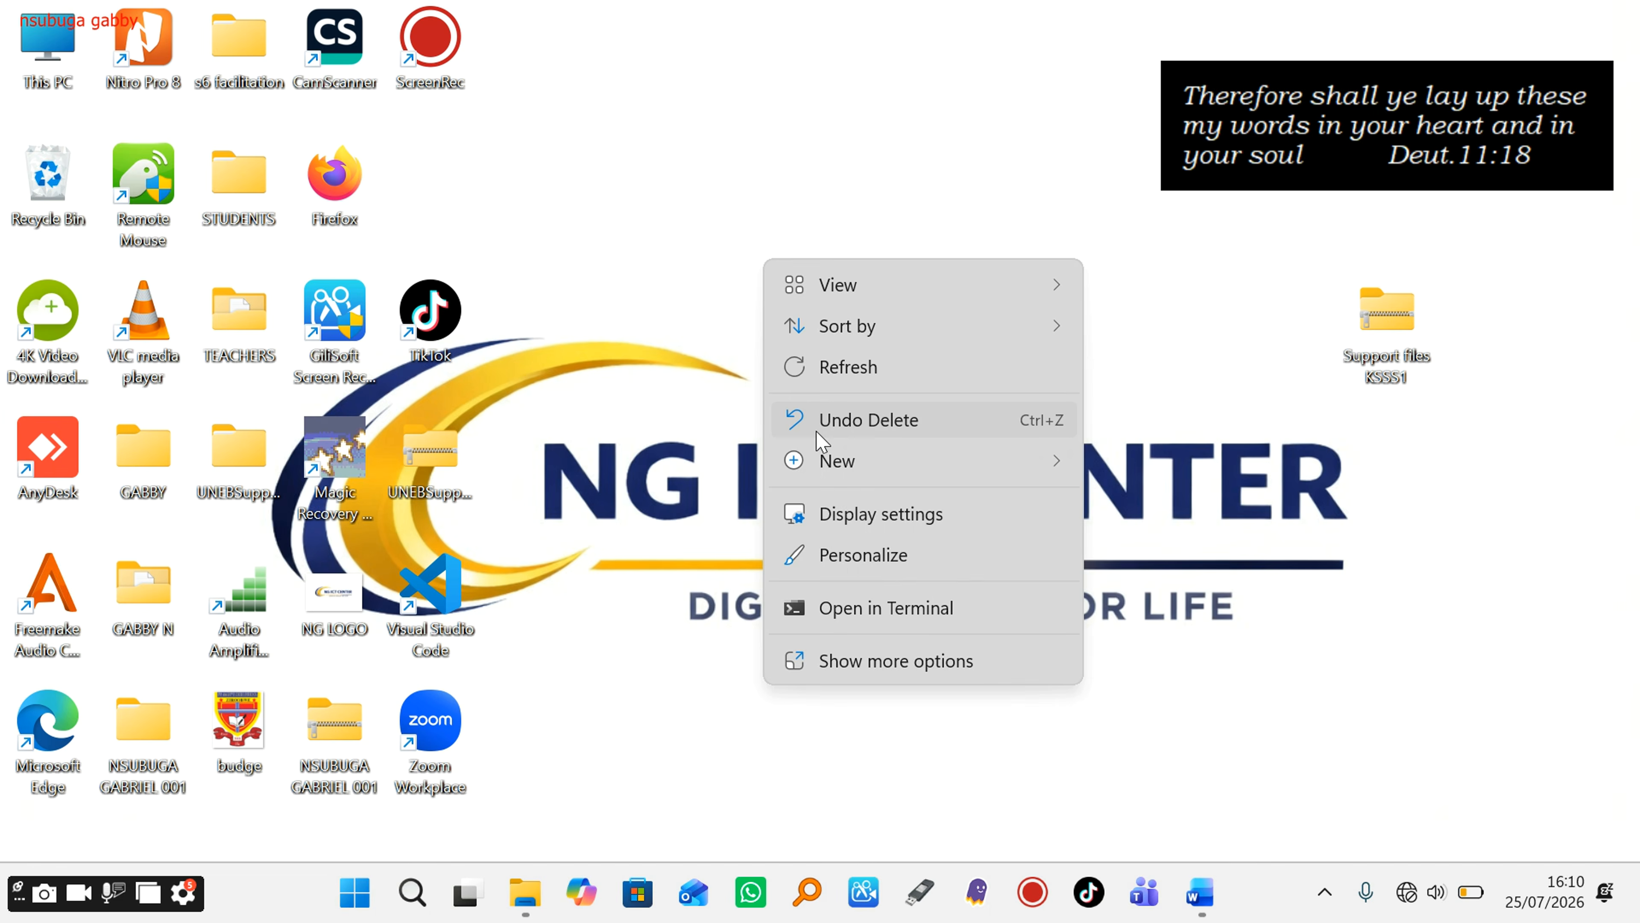
pyautogui.moveTo(825, 465)
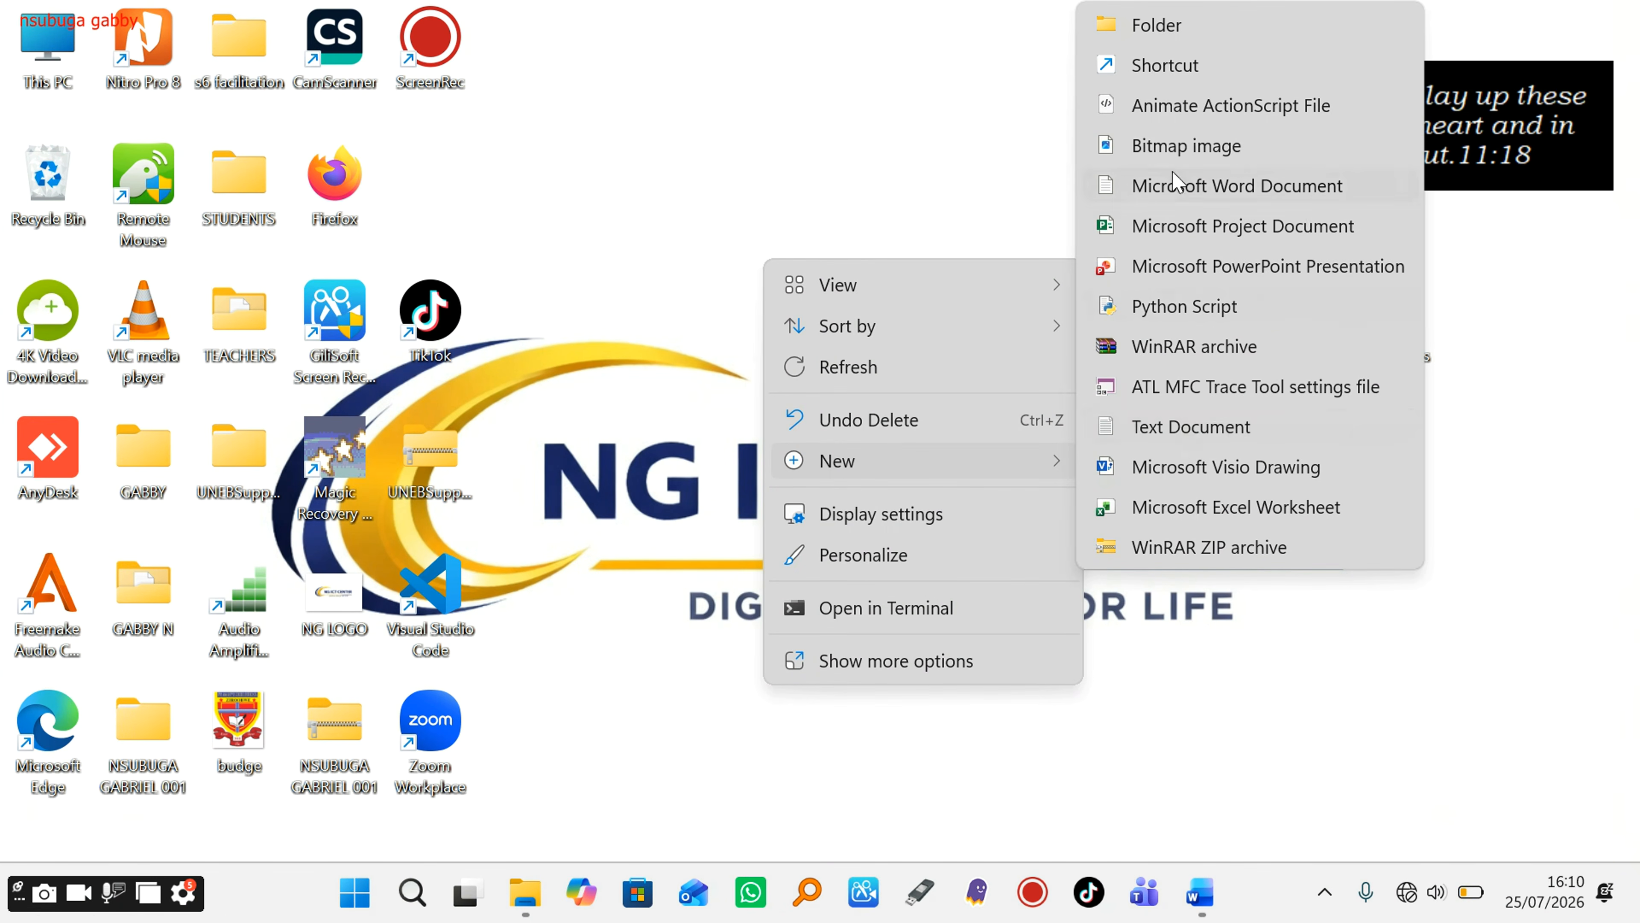
pyautogui.click(1155, 25)
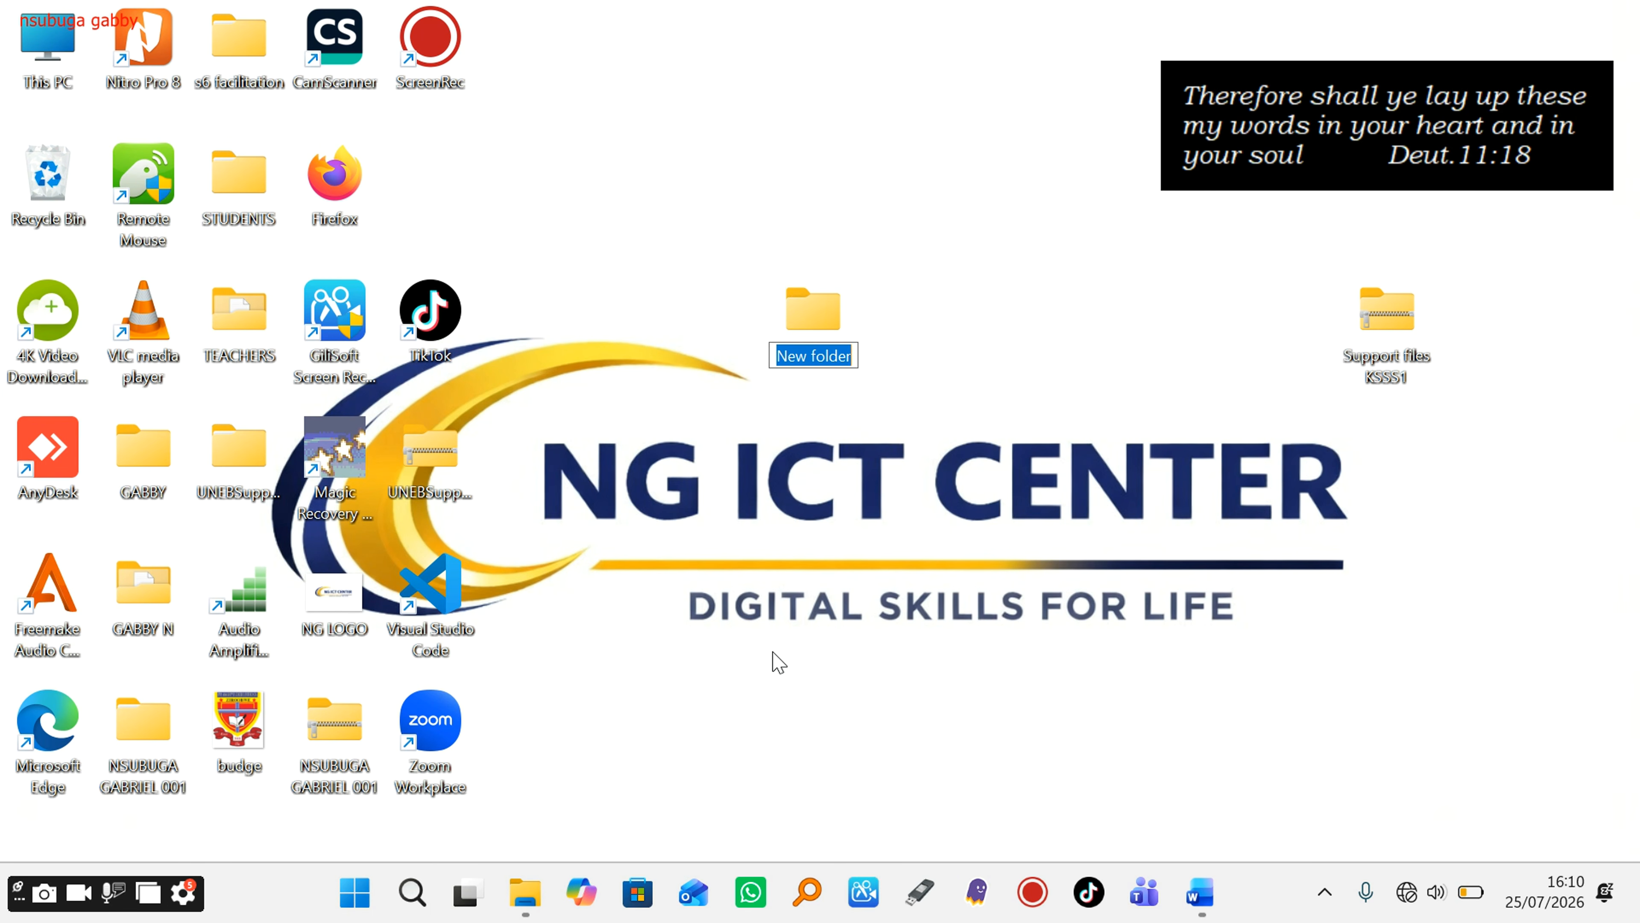
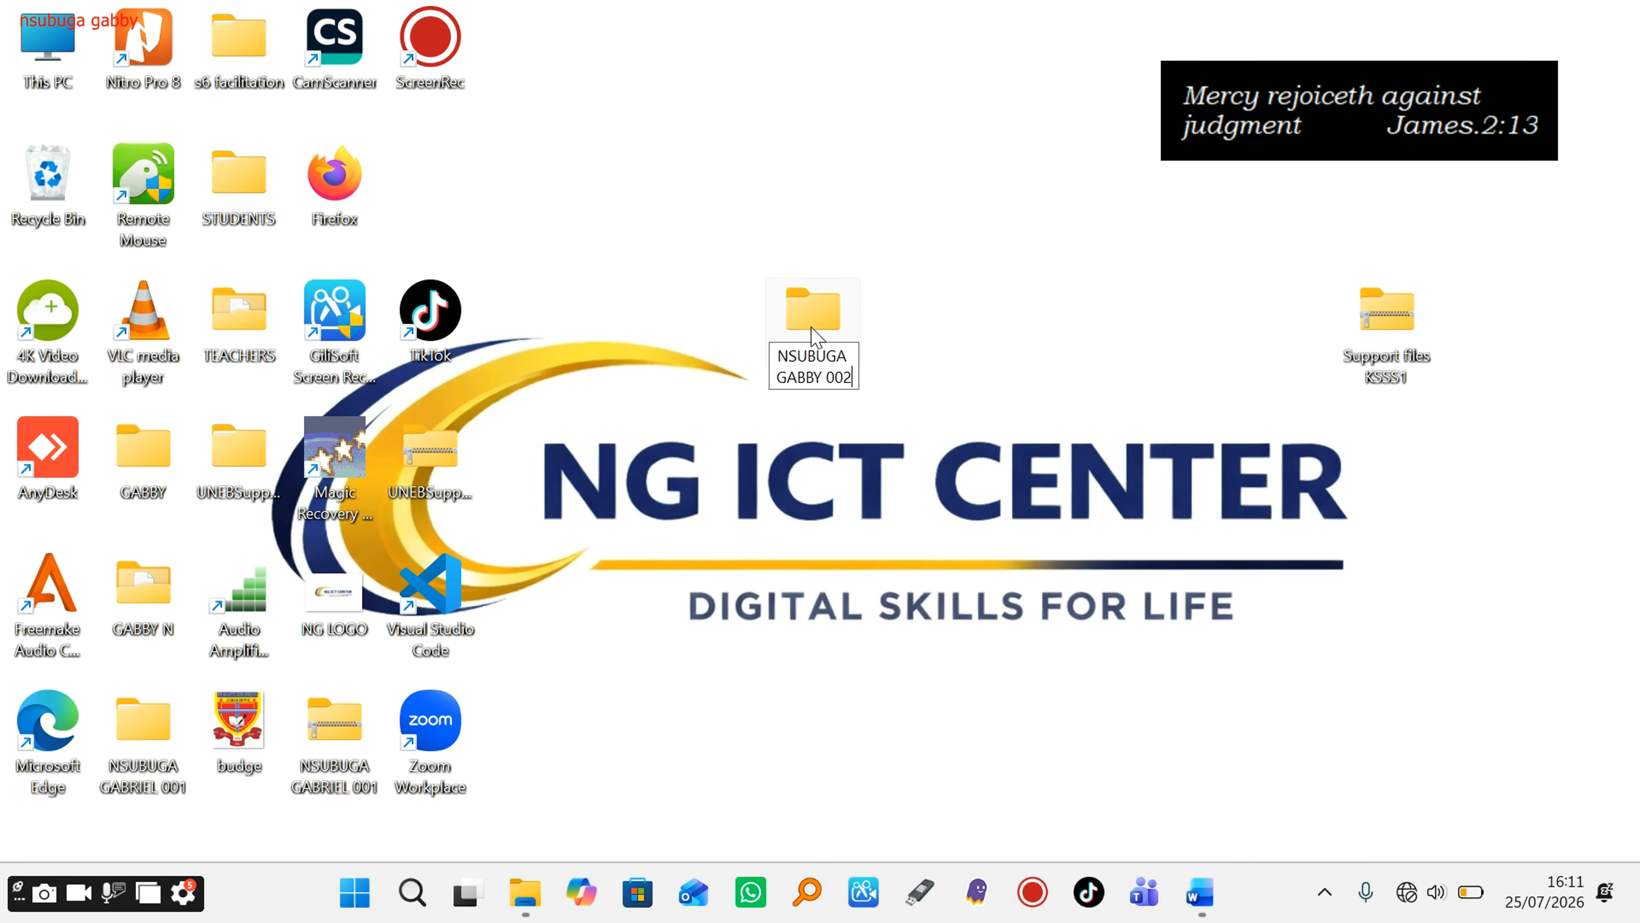
pyautogui.press('Return')
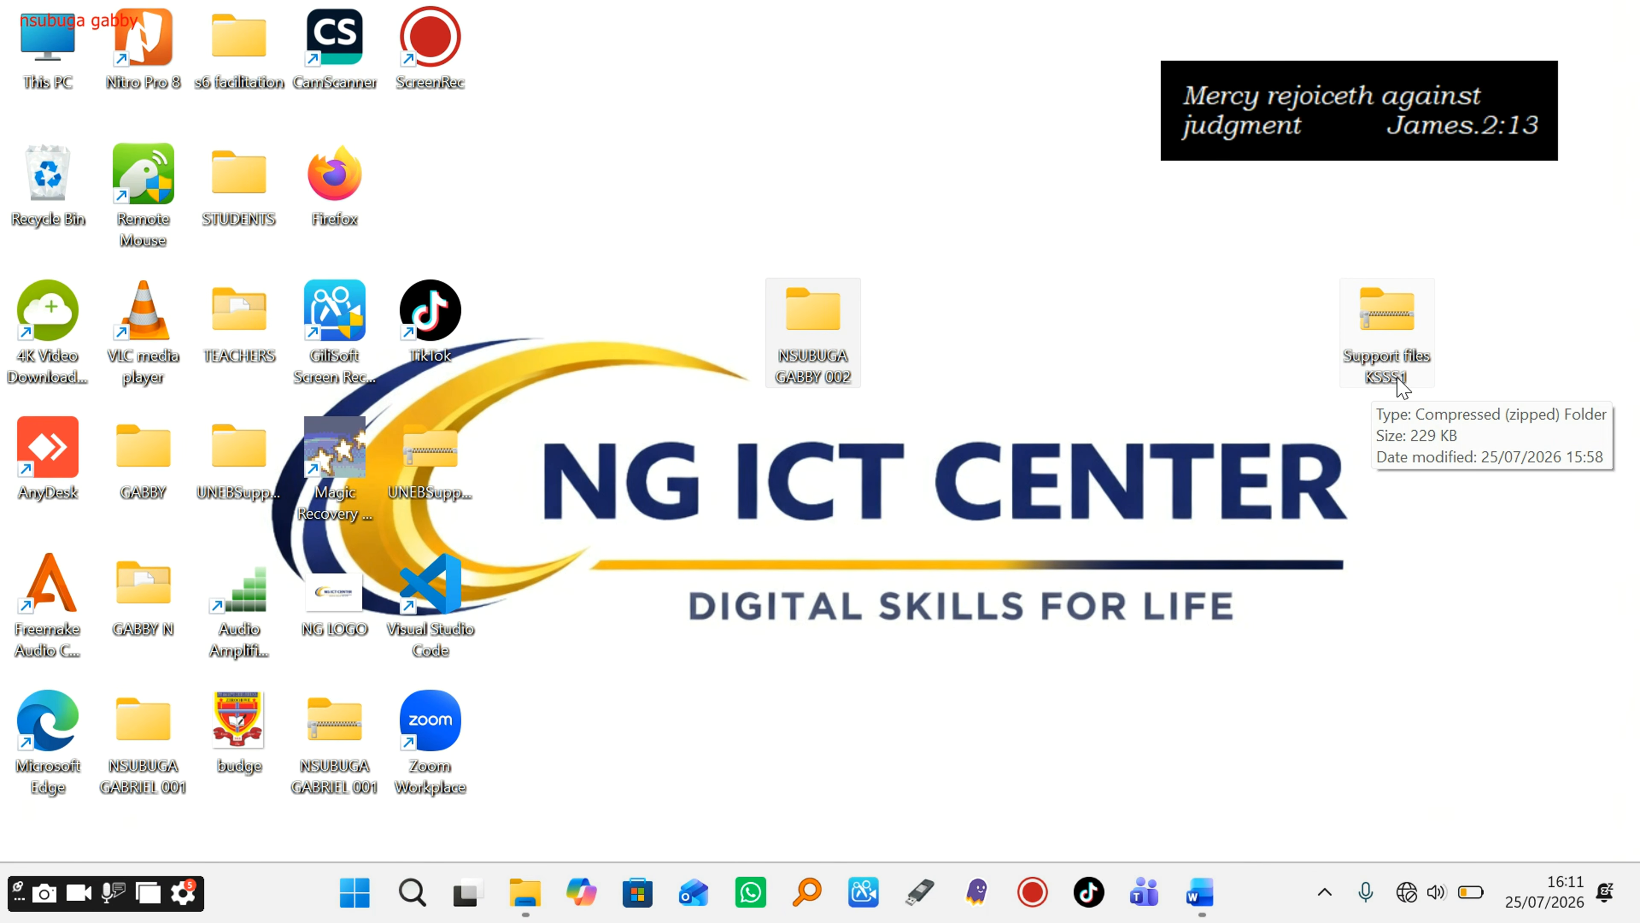
# Step: Extract all files from the Support files KSSS1 zip to the desktop
pyautogui.click(1390, 325)
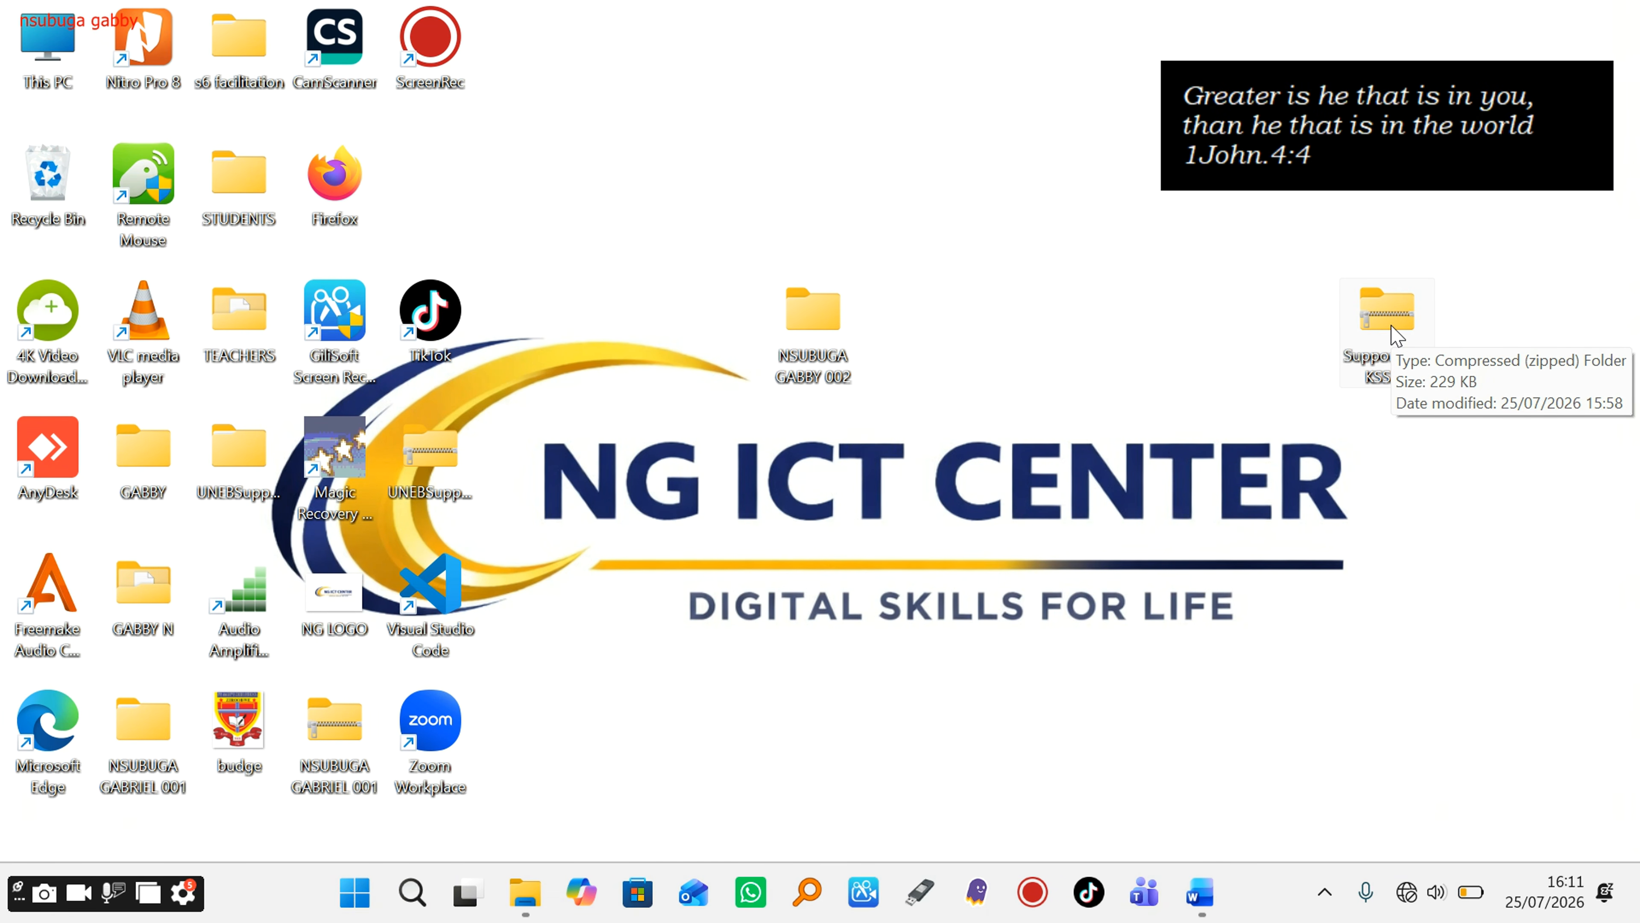
pyautogui.rightClick(1391, 329)
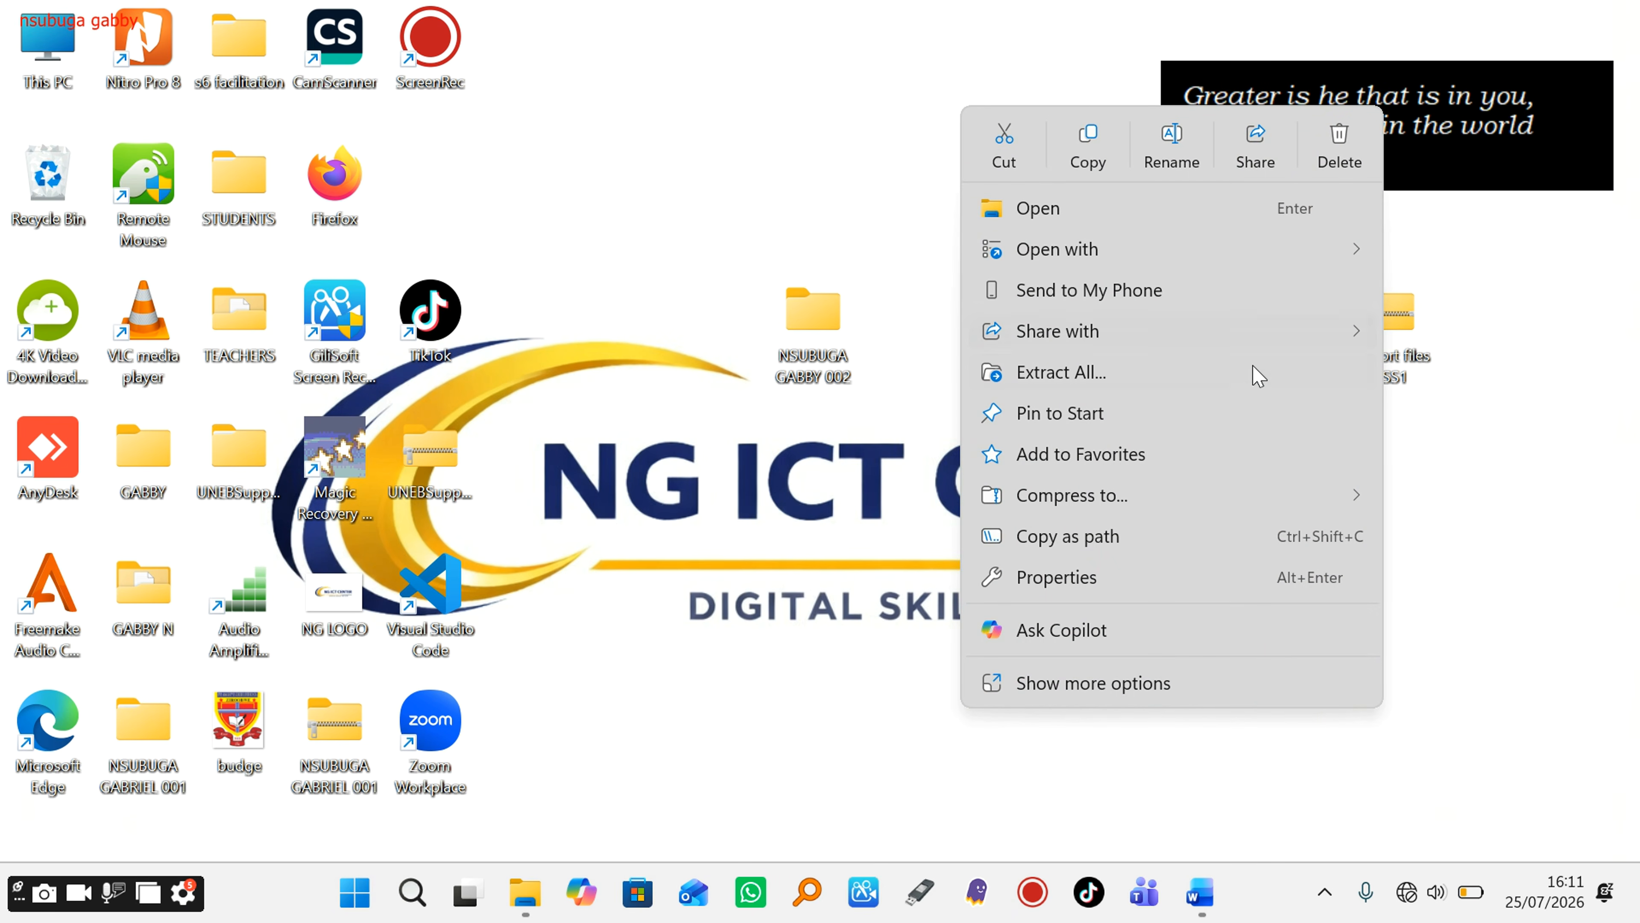
pyautogui.click(1165, 379)
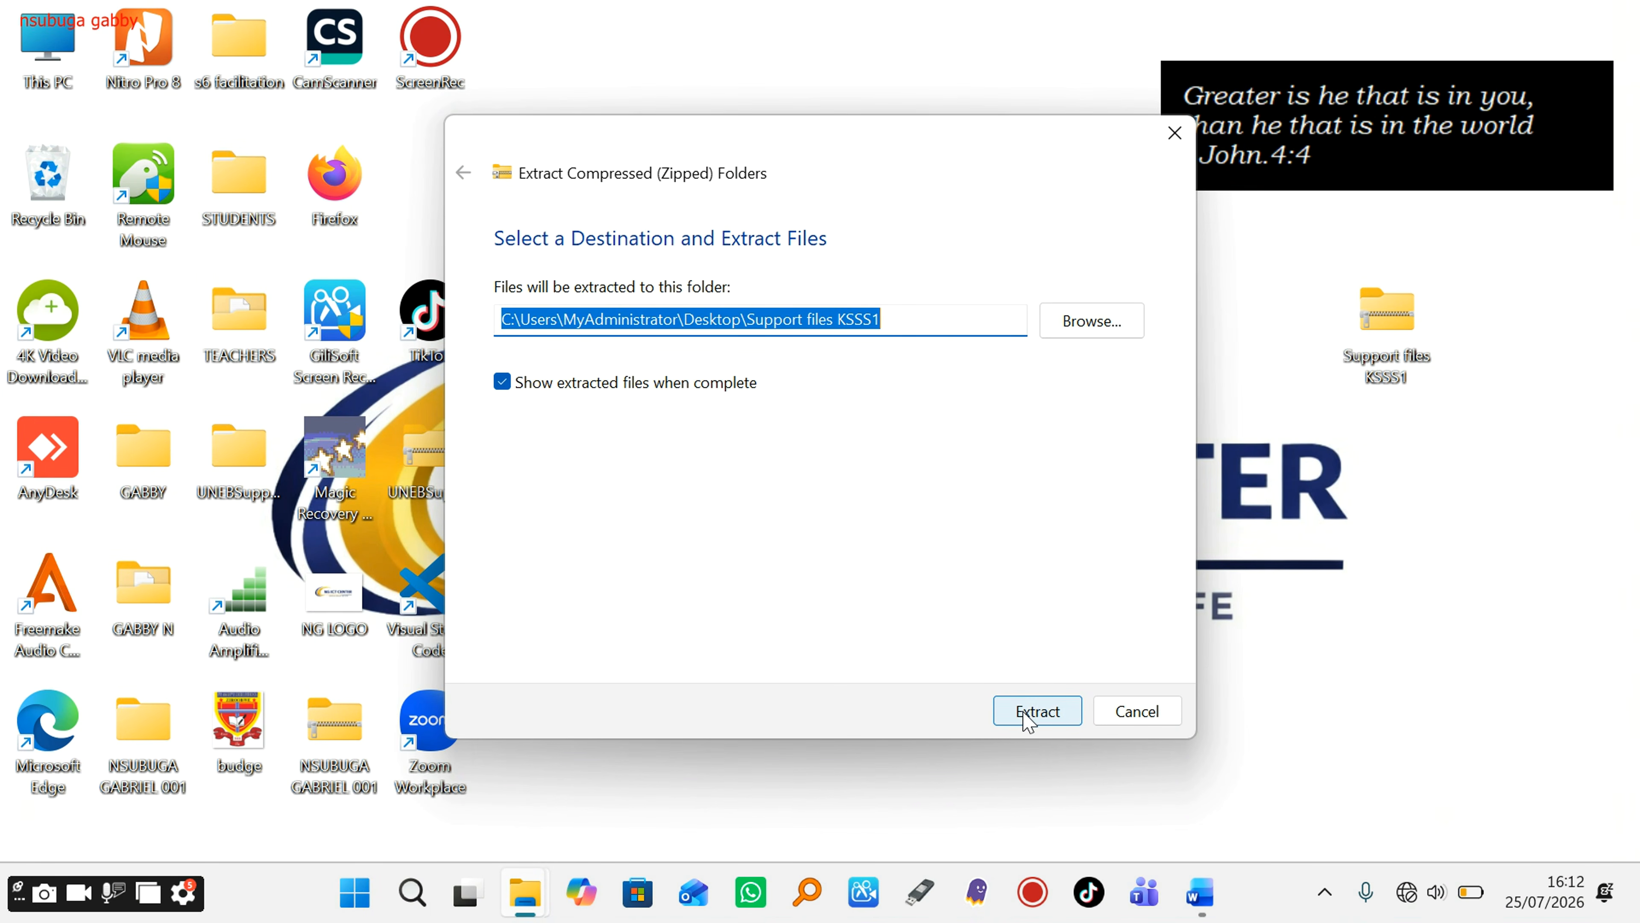
pyautogui.click(1029, 714)
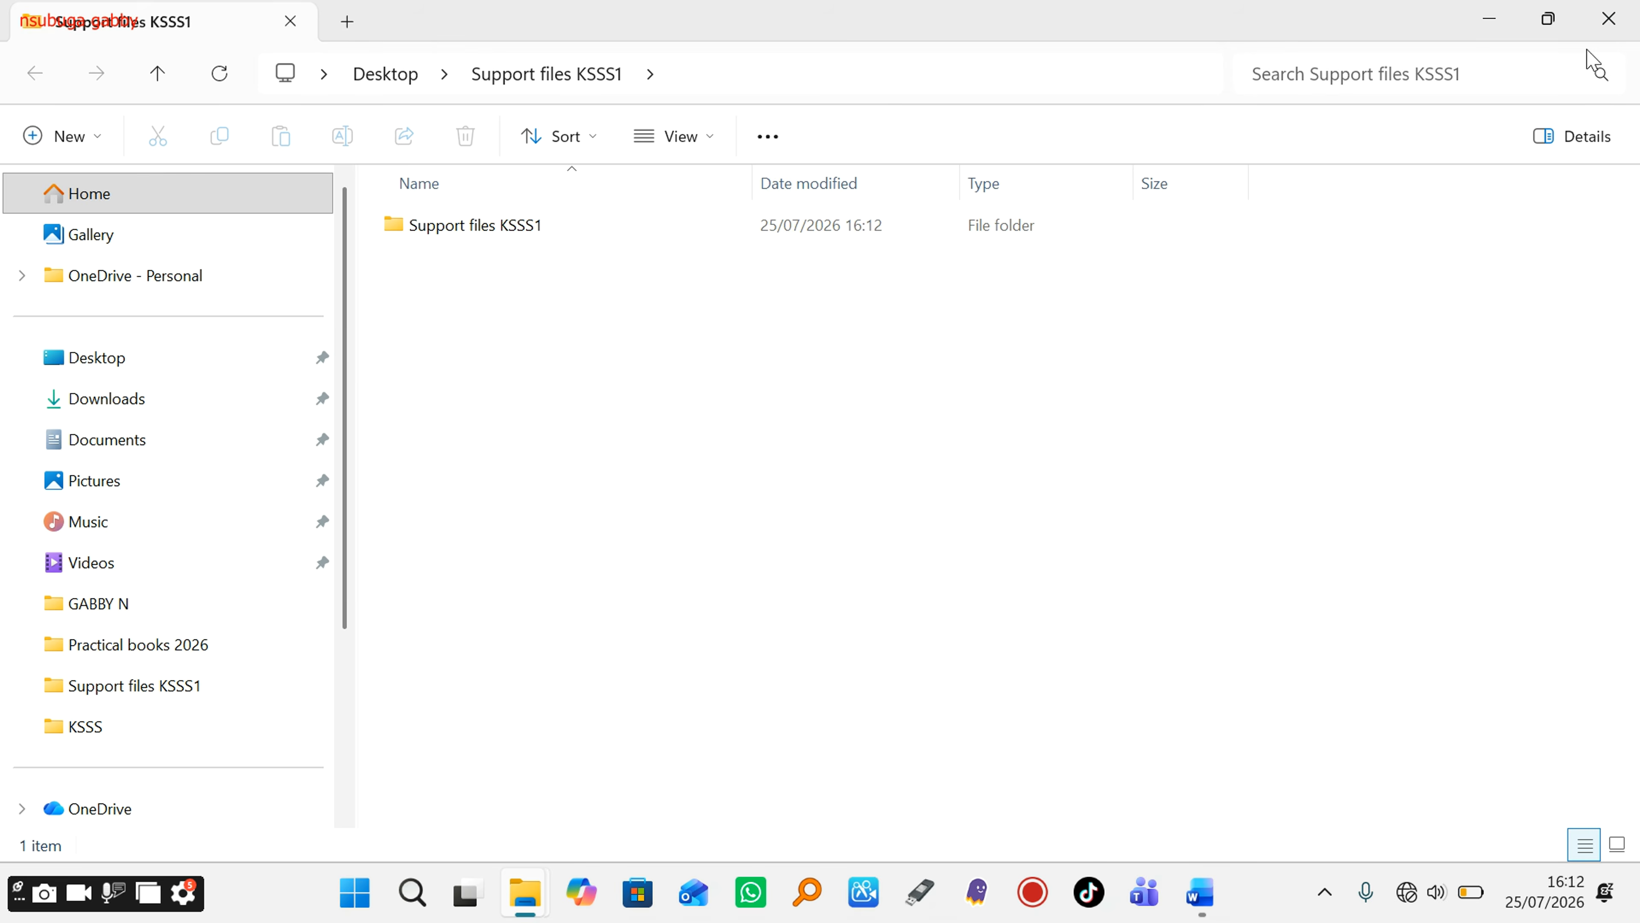
pyautogui.click(1609, 18)
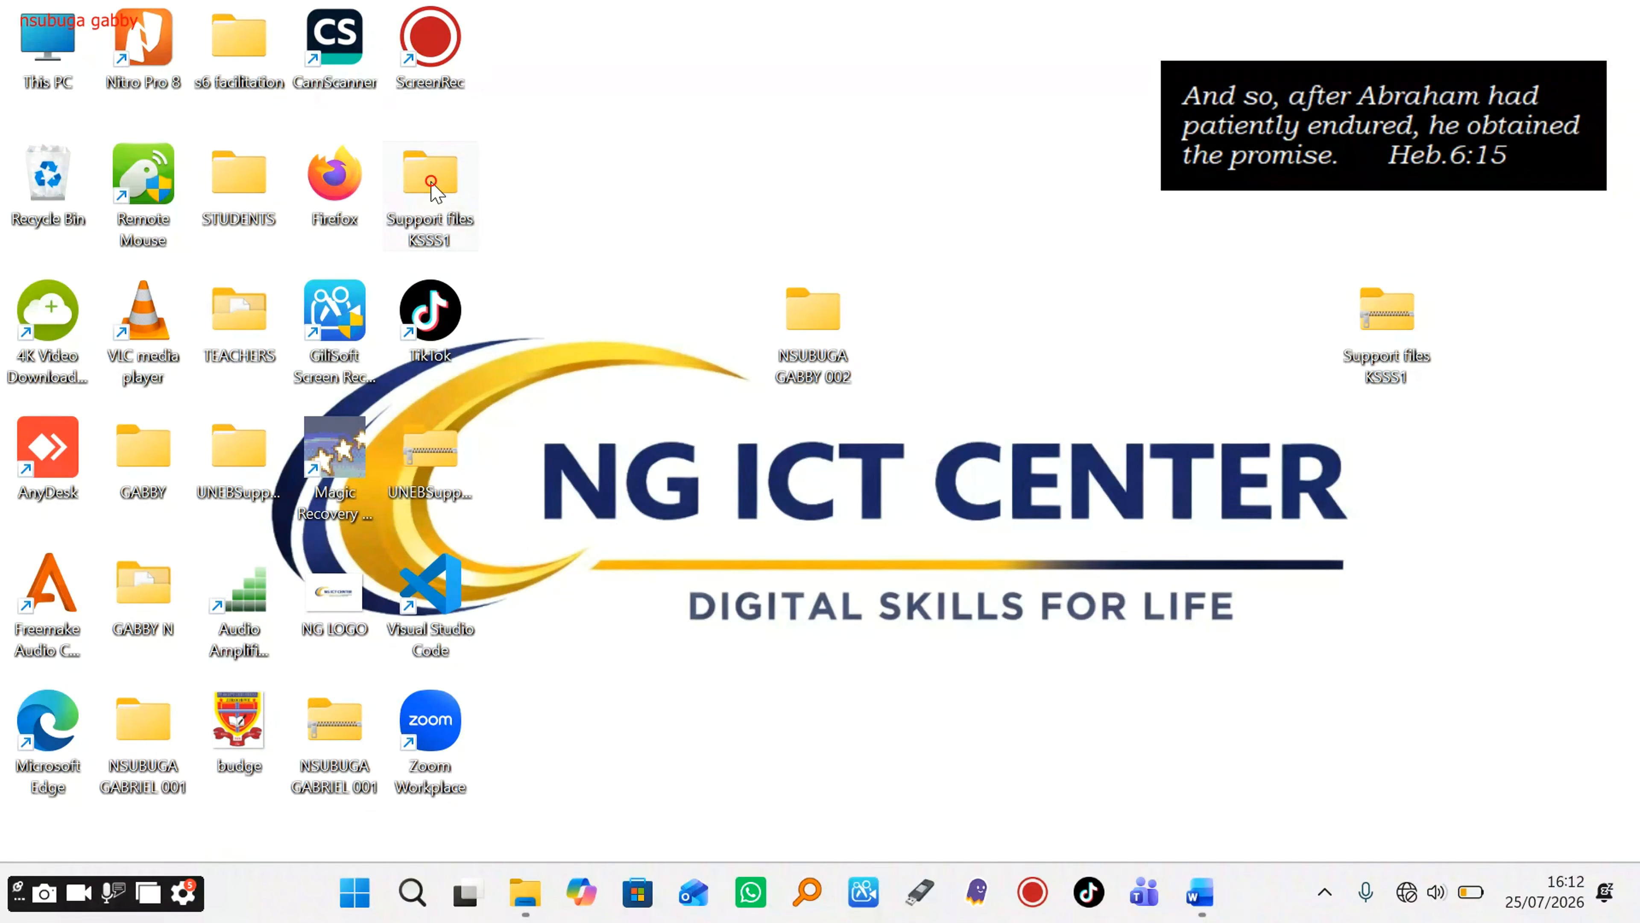
# Step: Open the extracted Support files KSSS1 folder down to its inner subfolder
pyautogui.moveTo(434, 190); pyautogui.dragTo(1481, 489)
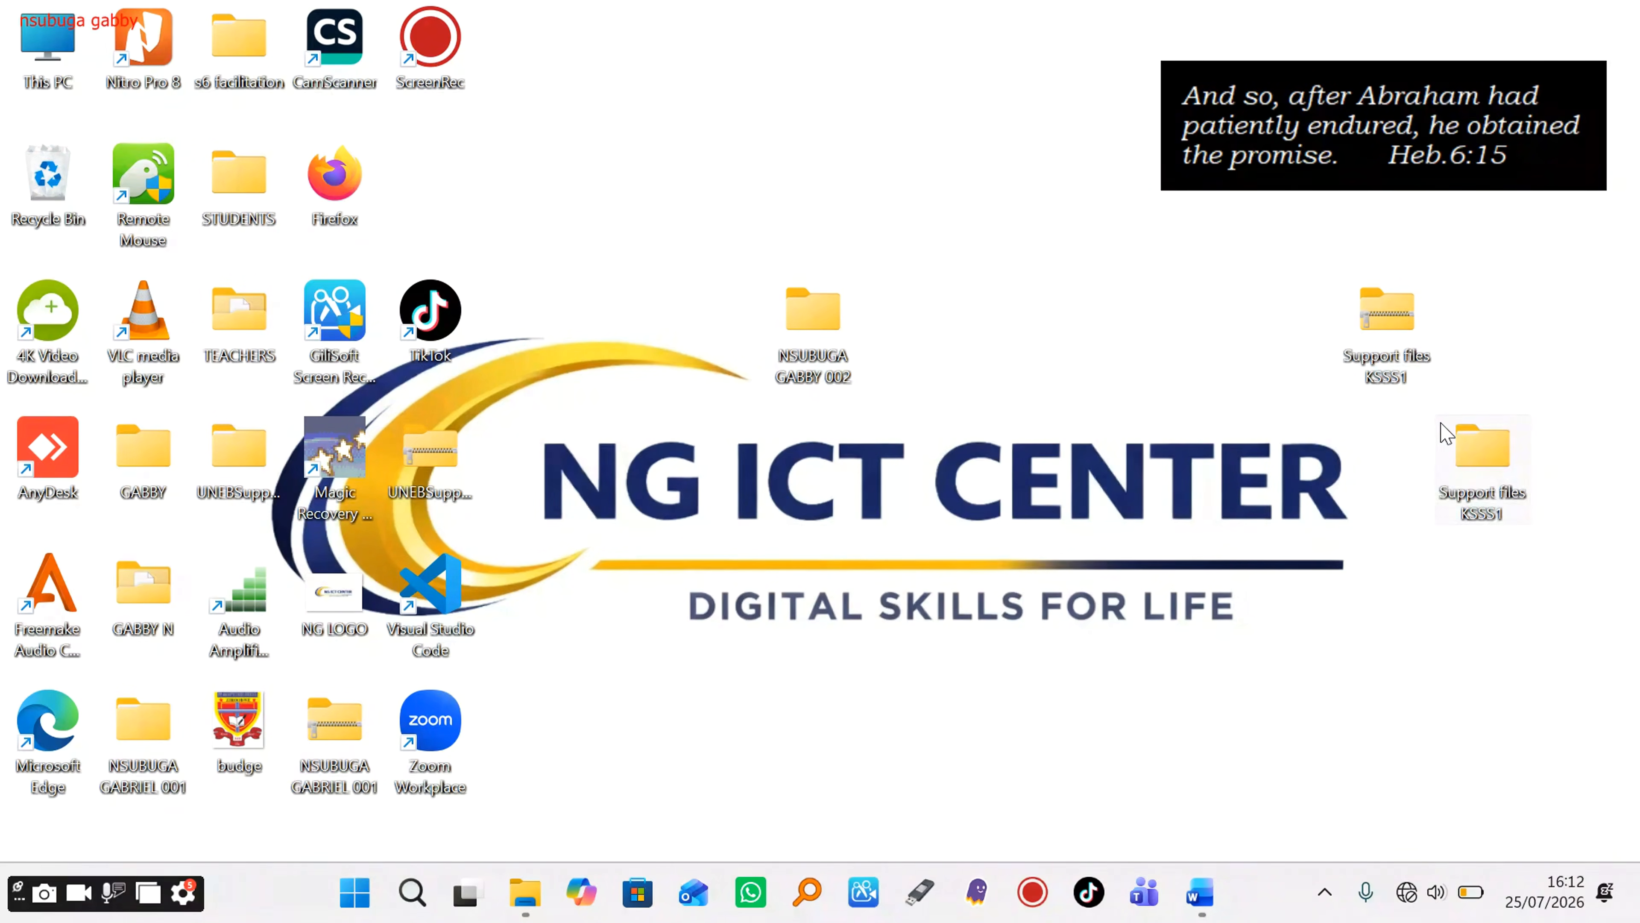
pyautogui.doubleClick(1406, 326)
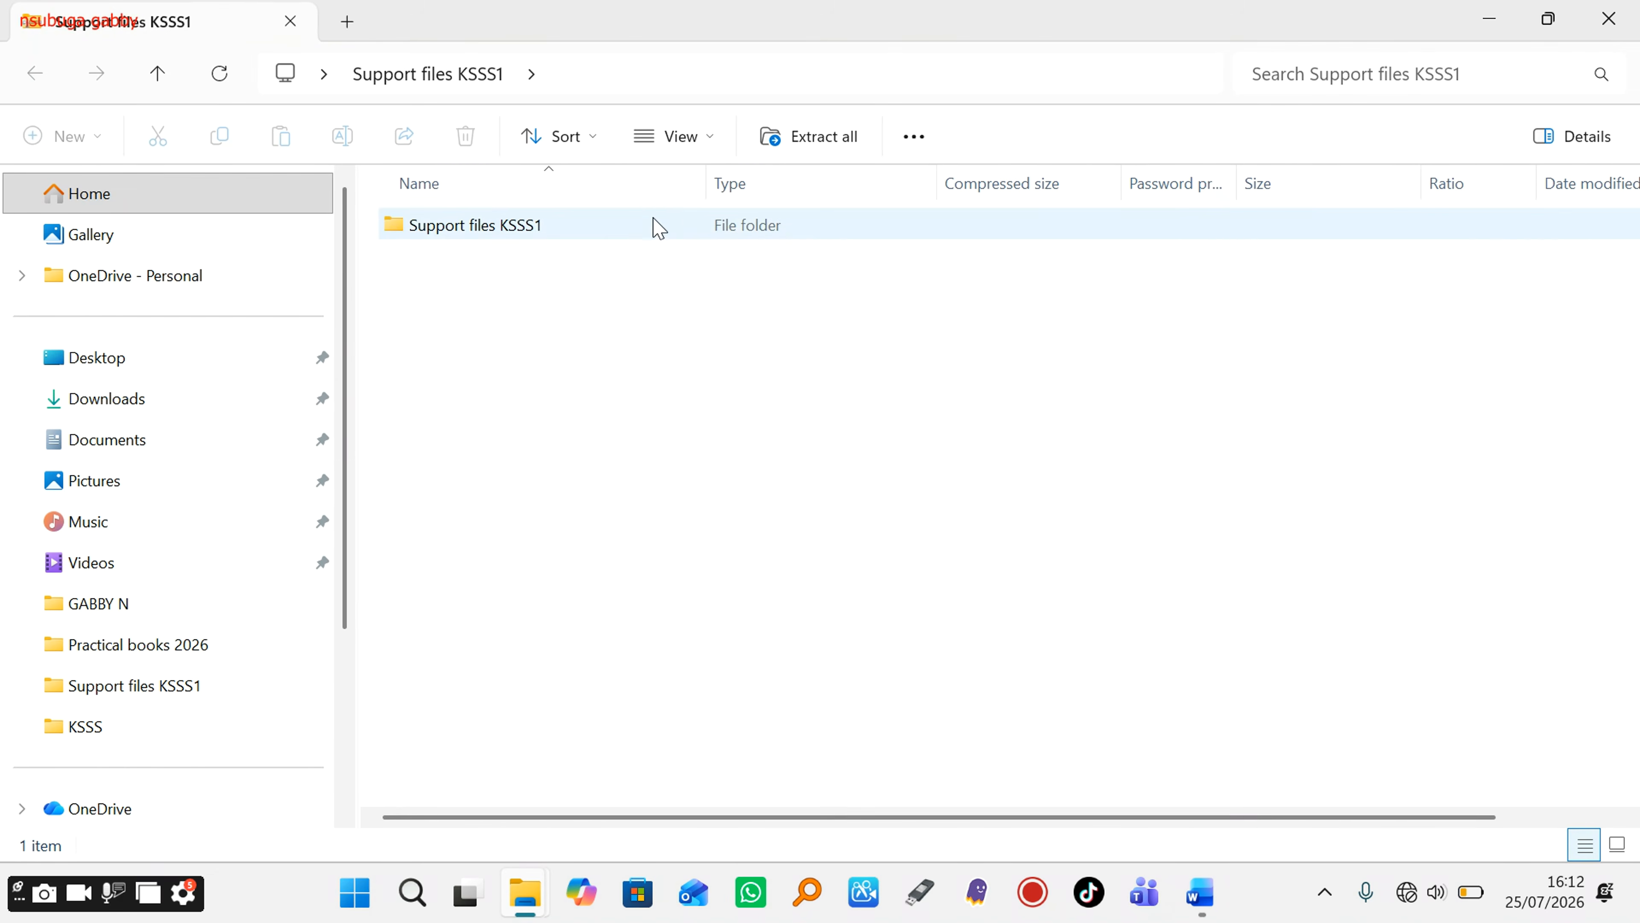
pyautogui.doubleClick(658, 230)
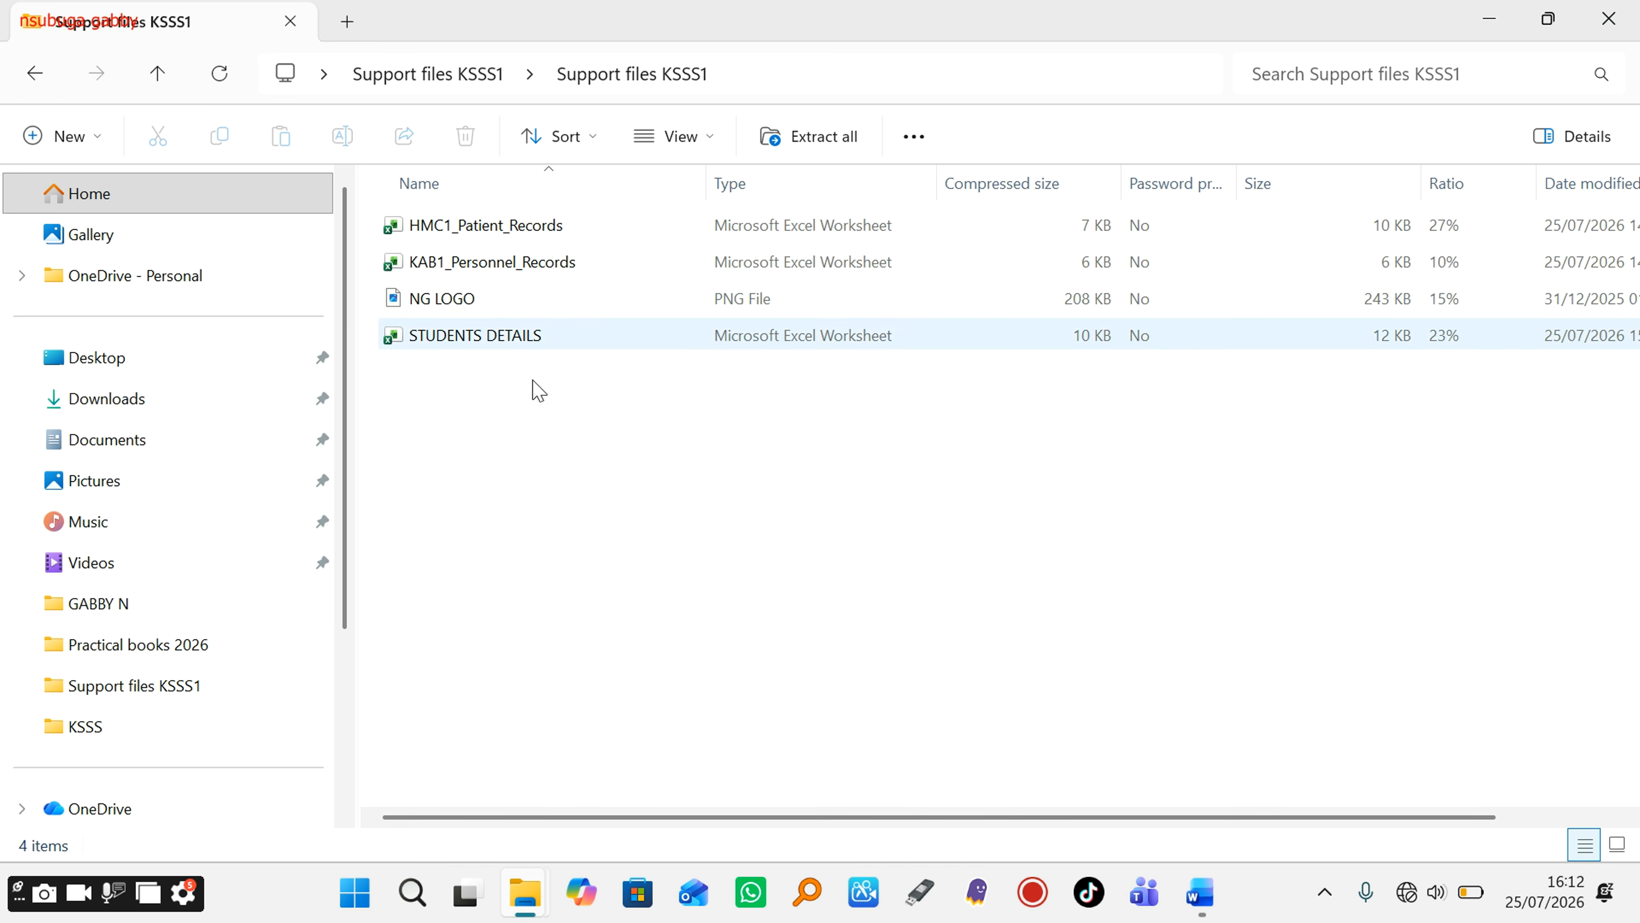
pyautogui.click(1613, 18)
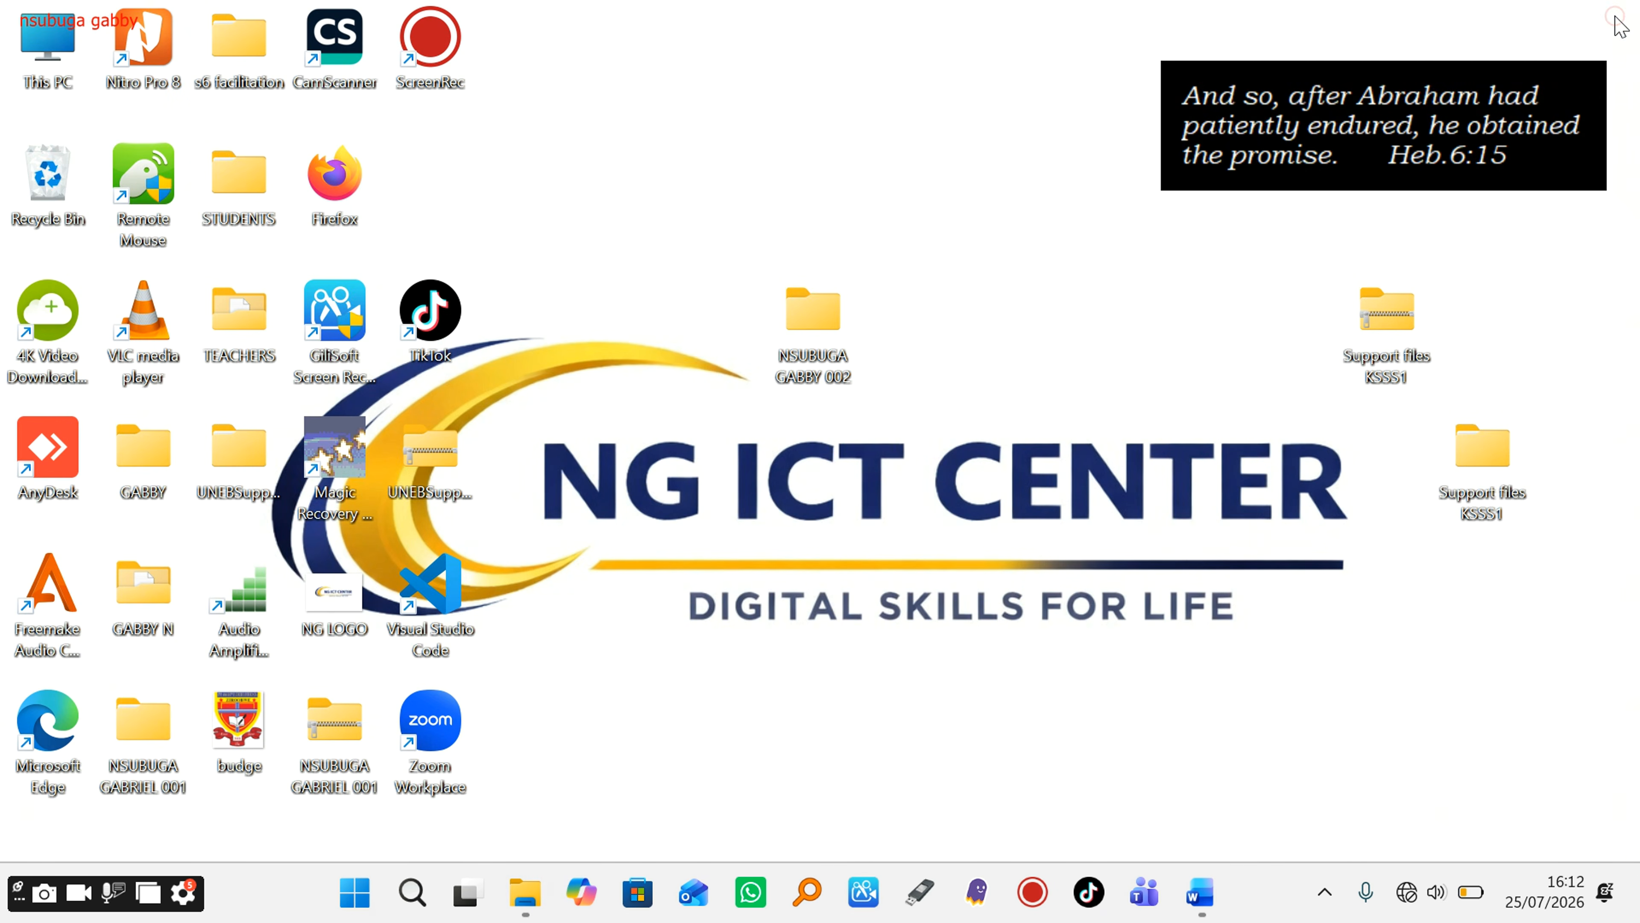
pyautogui.doubleClick(1491, 446)
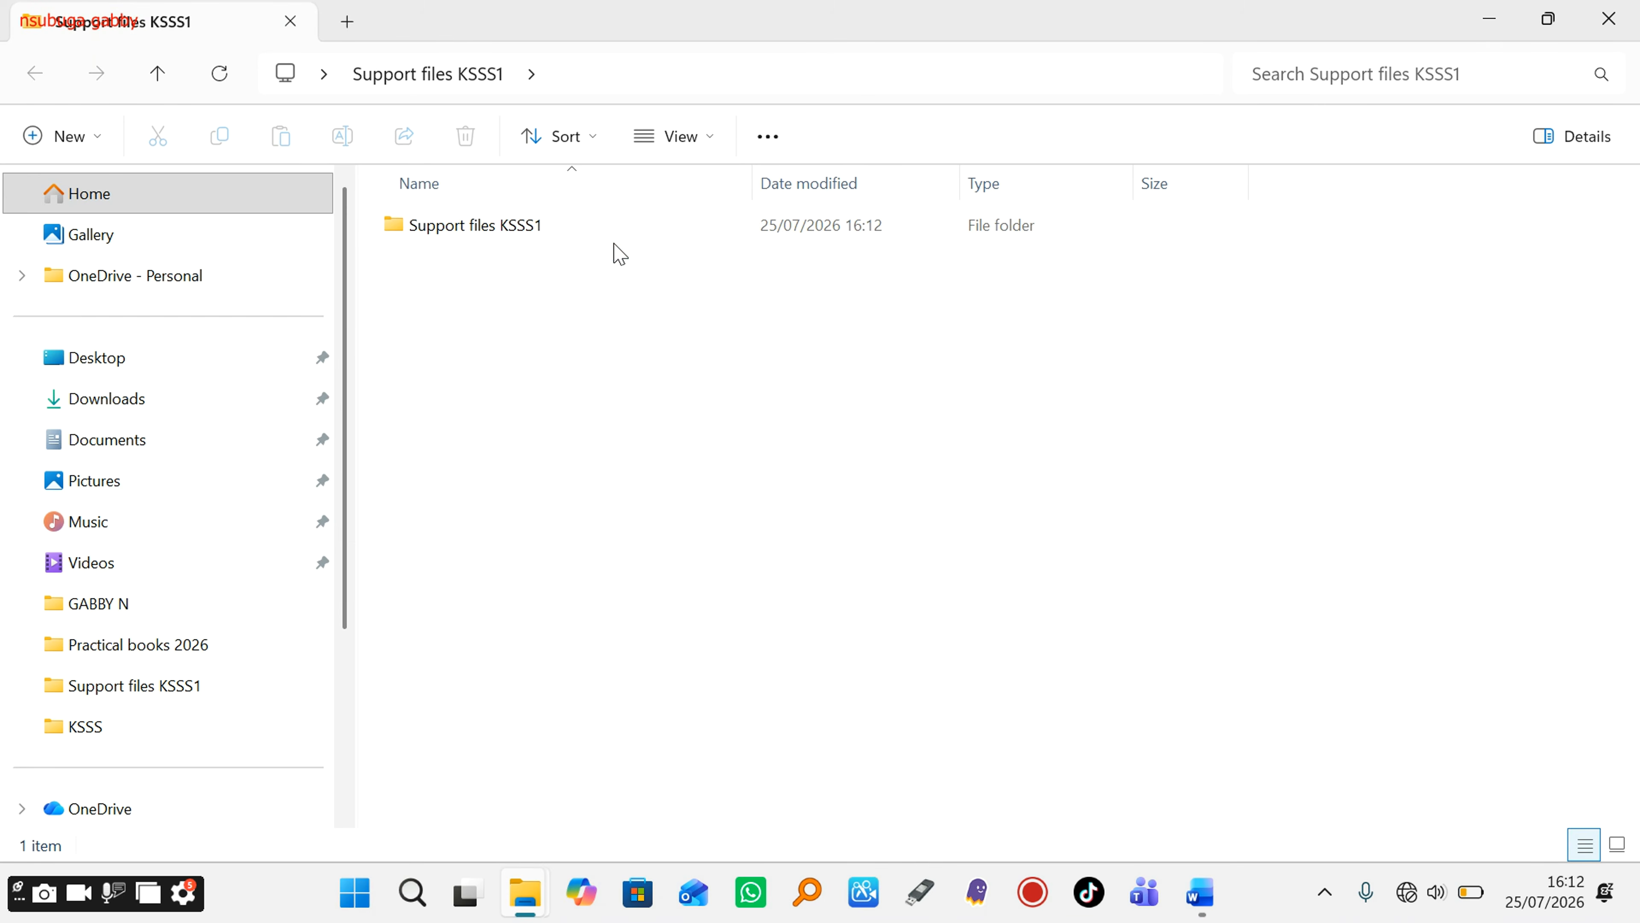
pyautogui.doubleClick(592, 231)
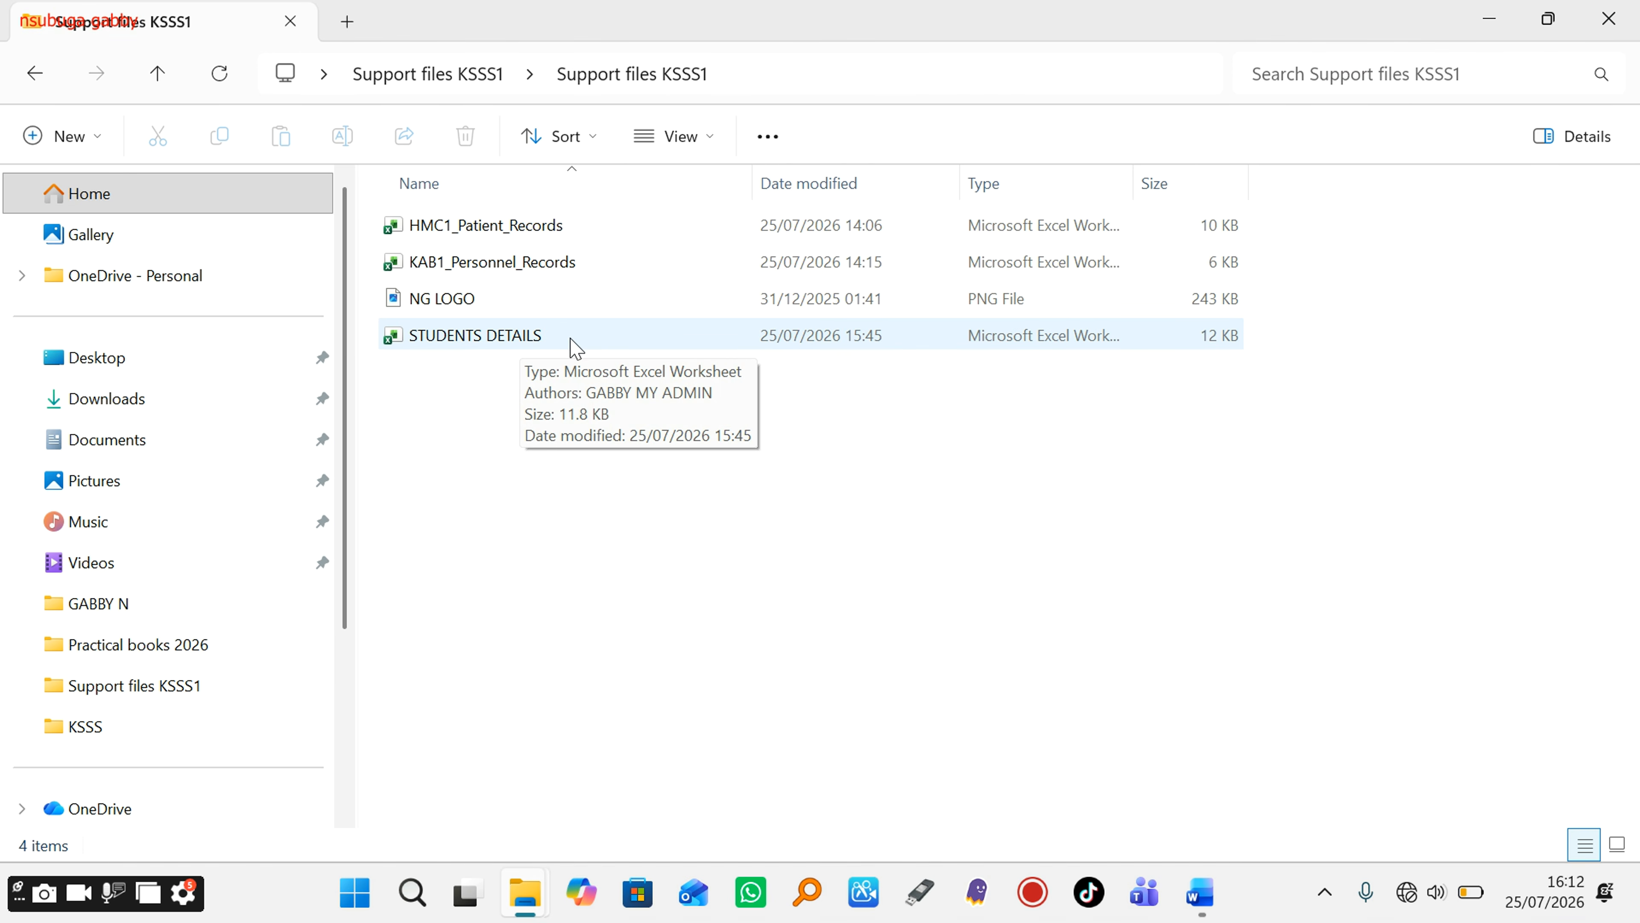
# Step: Paste the STUDENTS DETAILS workbook into the empty working folder on the desktop
pyautogui.click(587, 352)
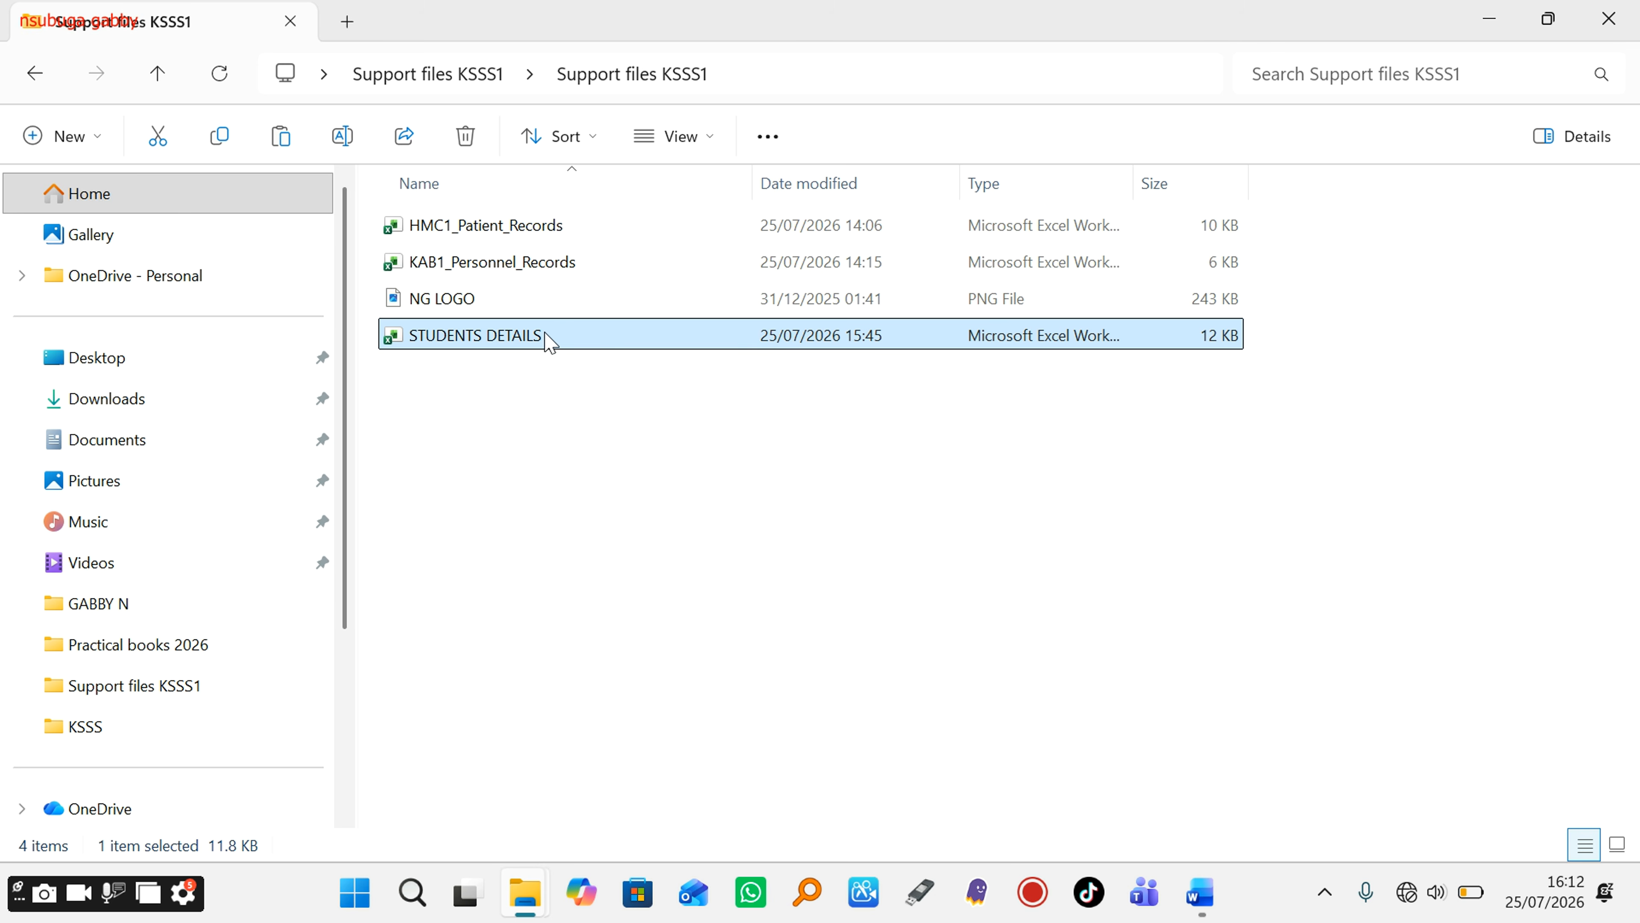
pyautogui.click(1485, 18)
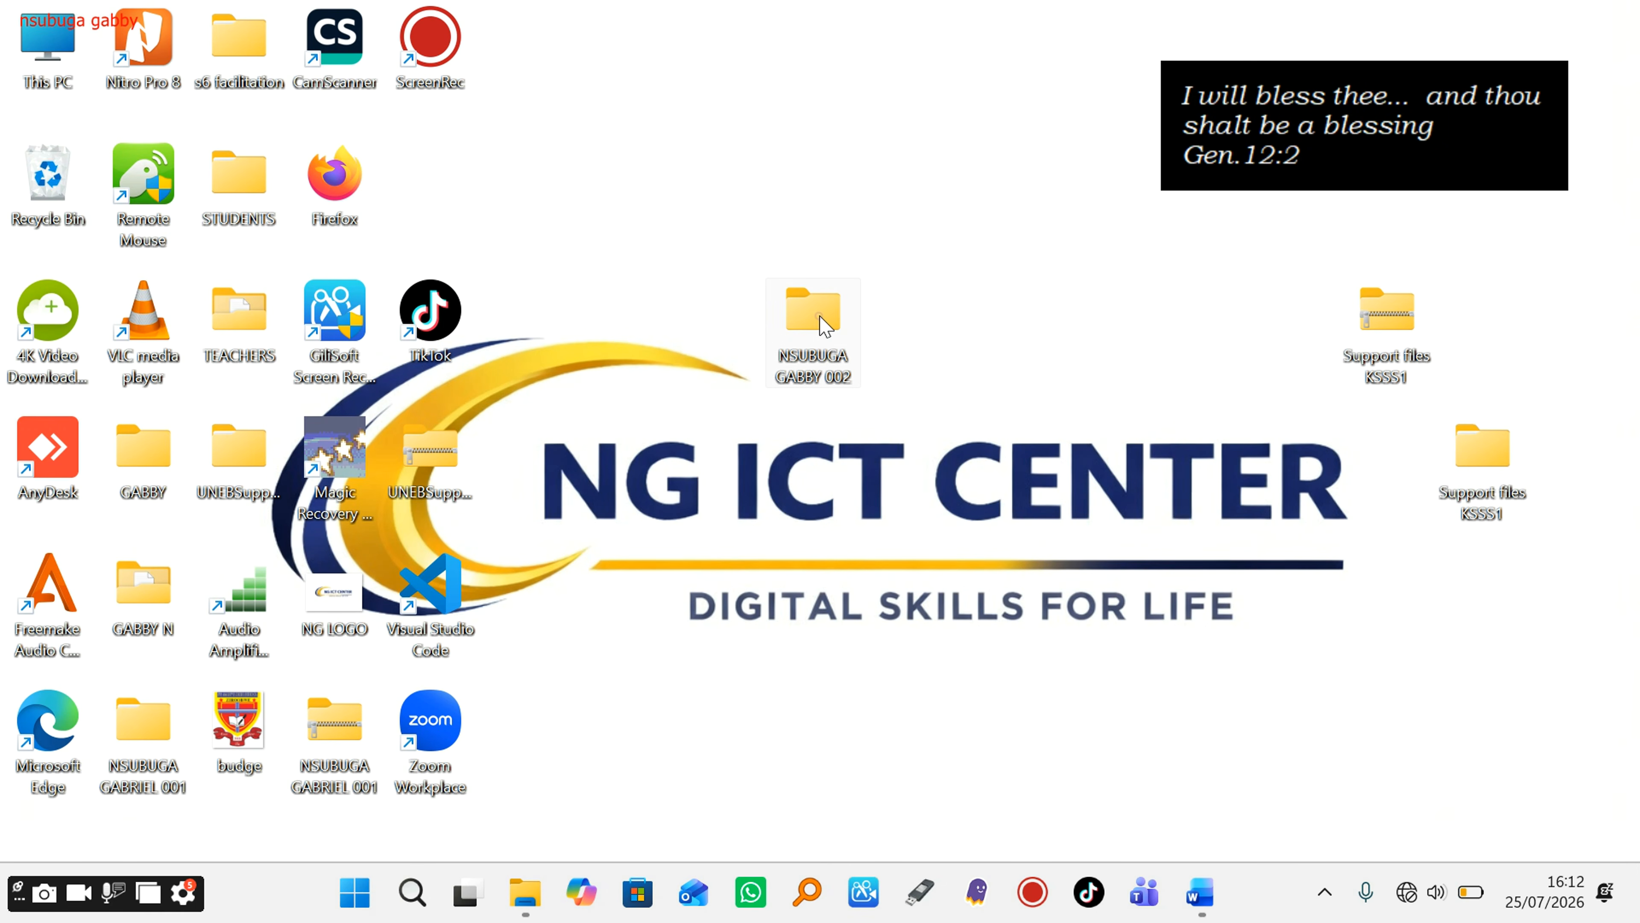
pyautogui.doubleClick(820, 323)
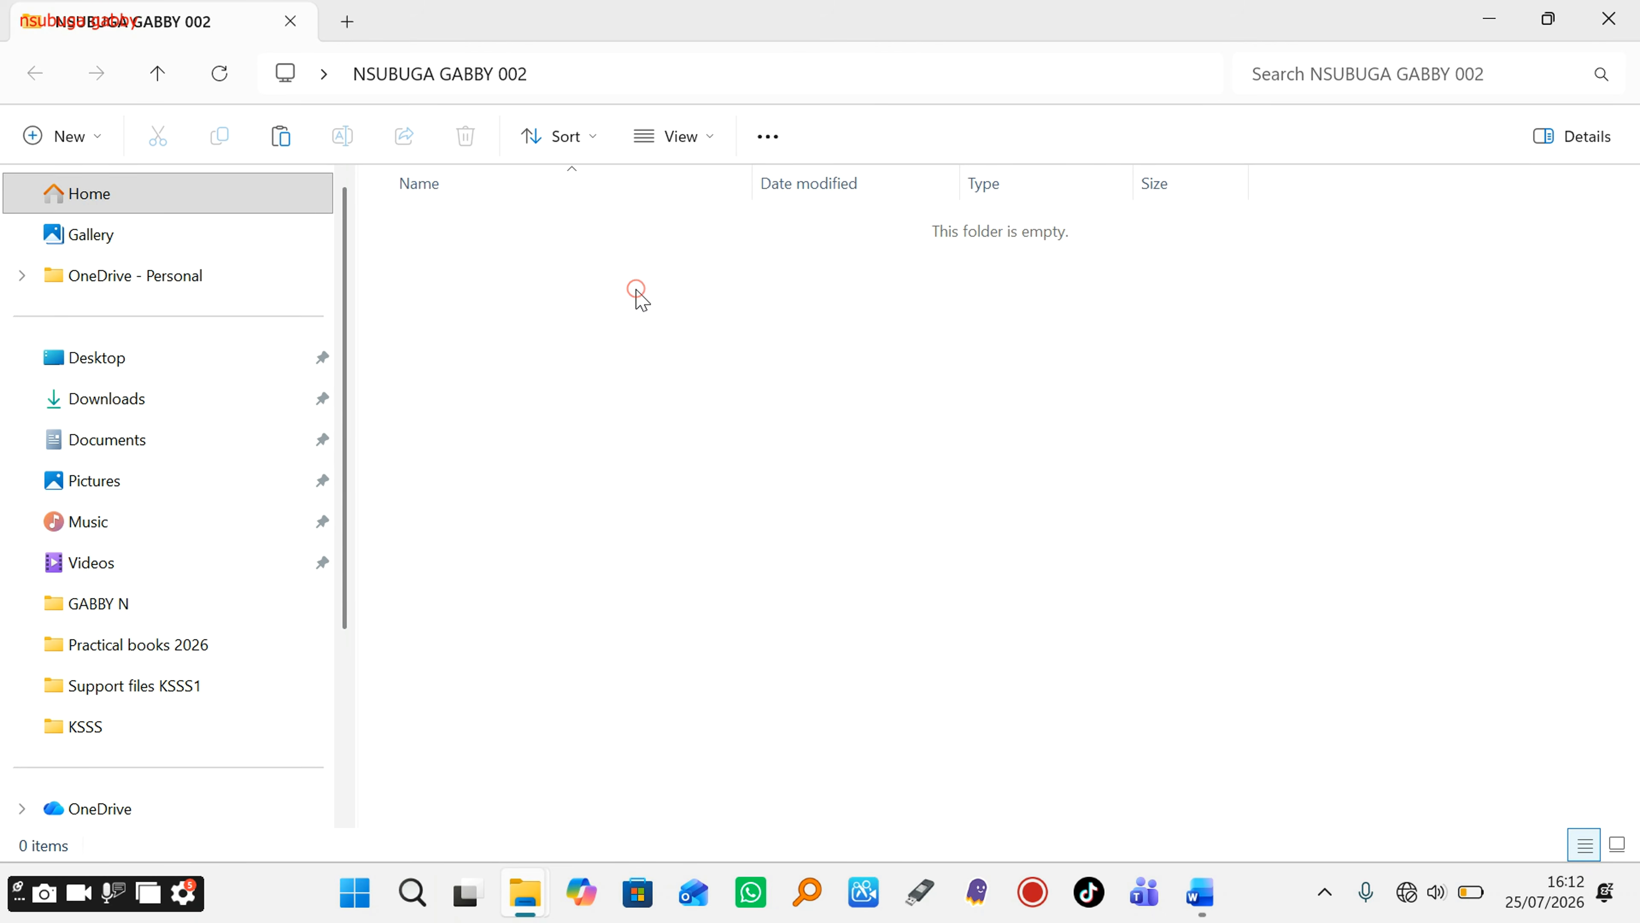
pyautogui.hotkey('ctrl', 'v')
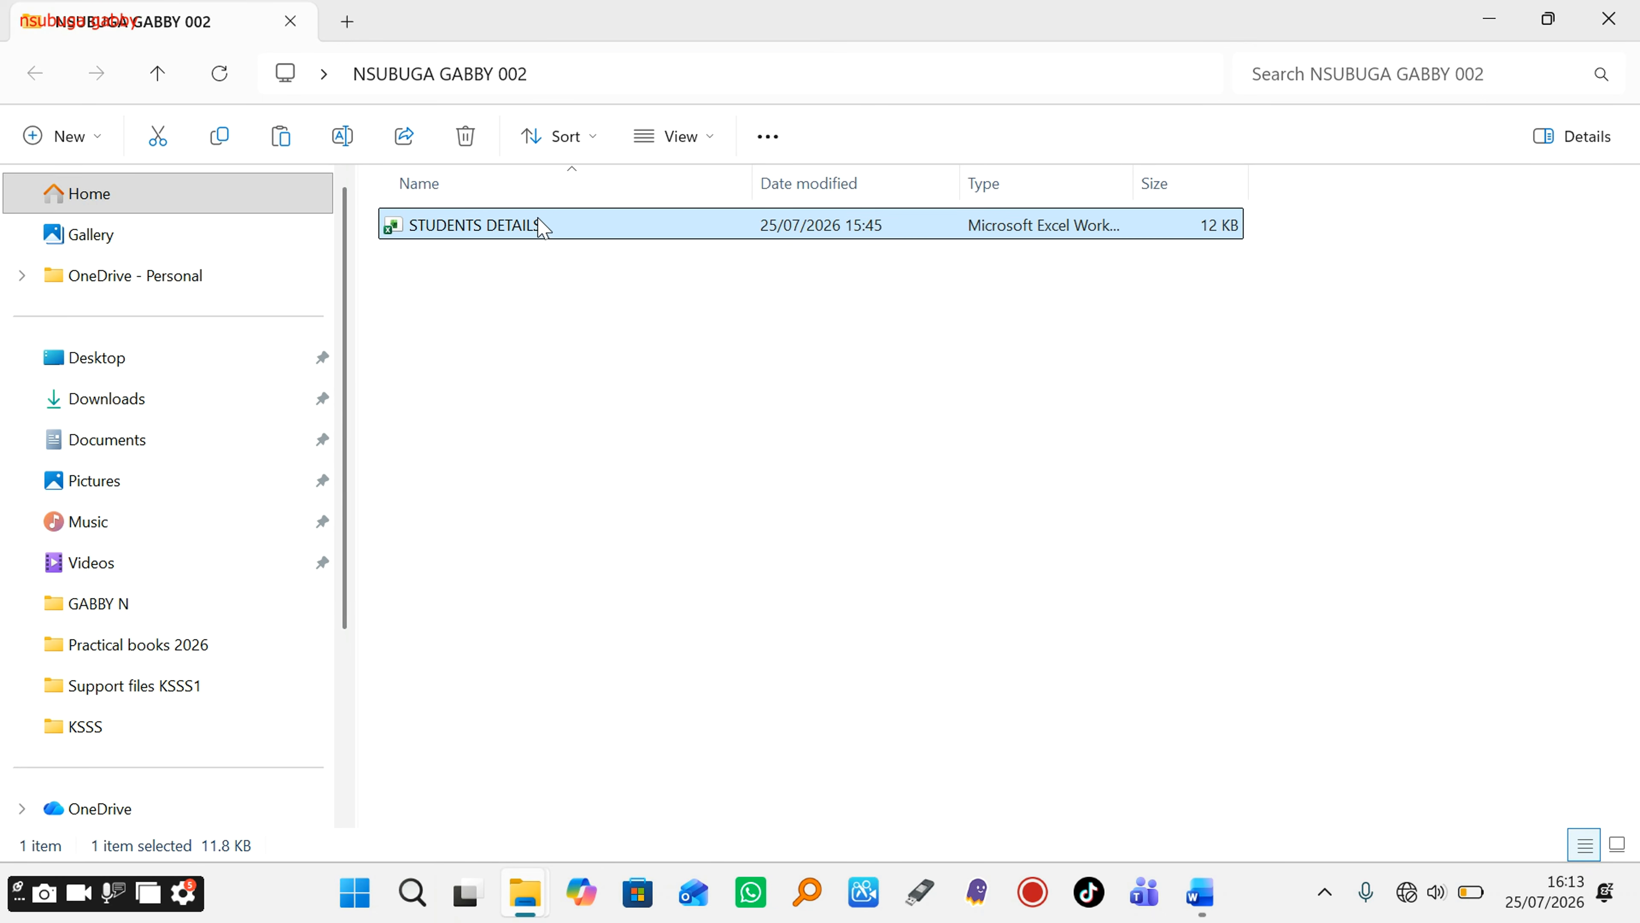
# Step: Open STUDENTS DETAILS in Excel to view its 18 records, then minimize Excel
pyautogui.doubleClick(558, 227)
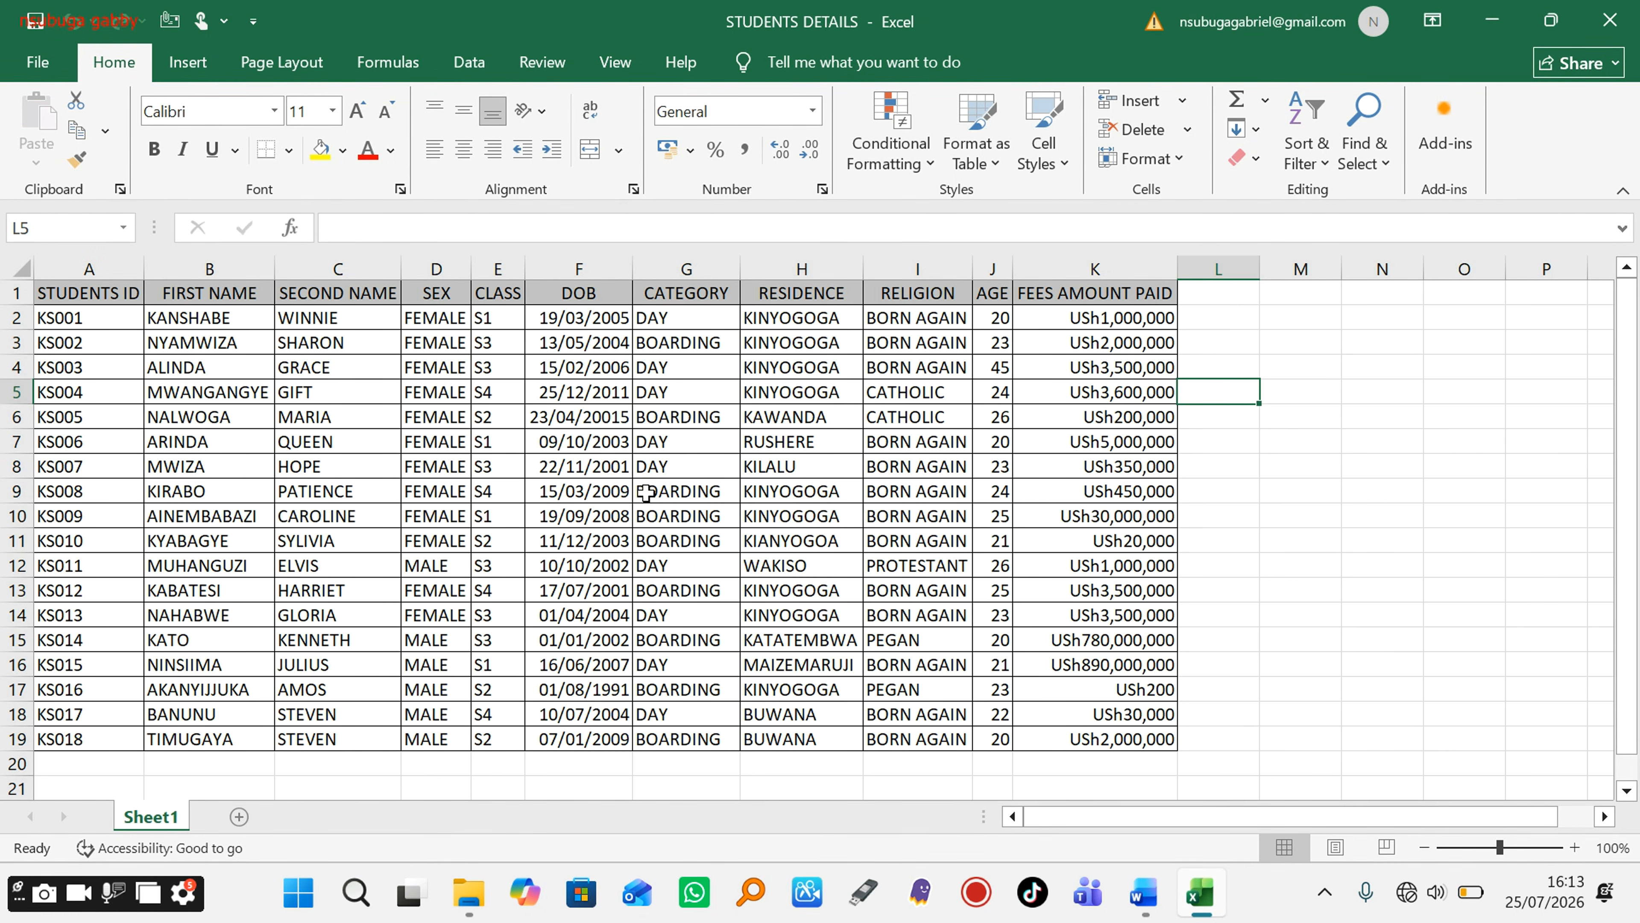
pyautogui.click(1262, 539)
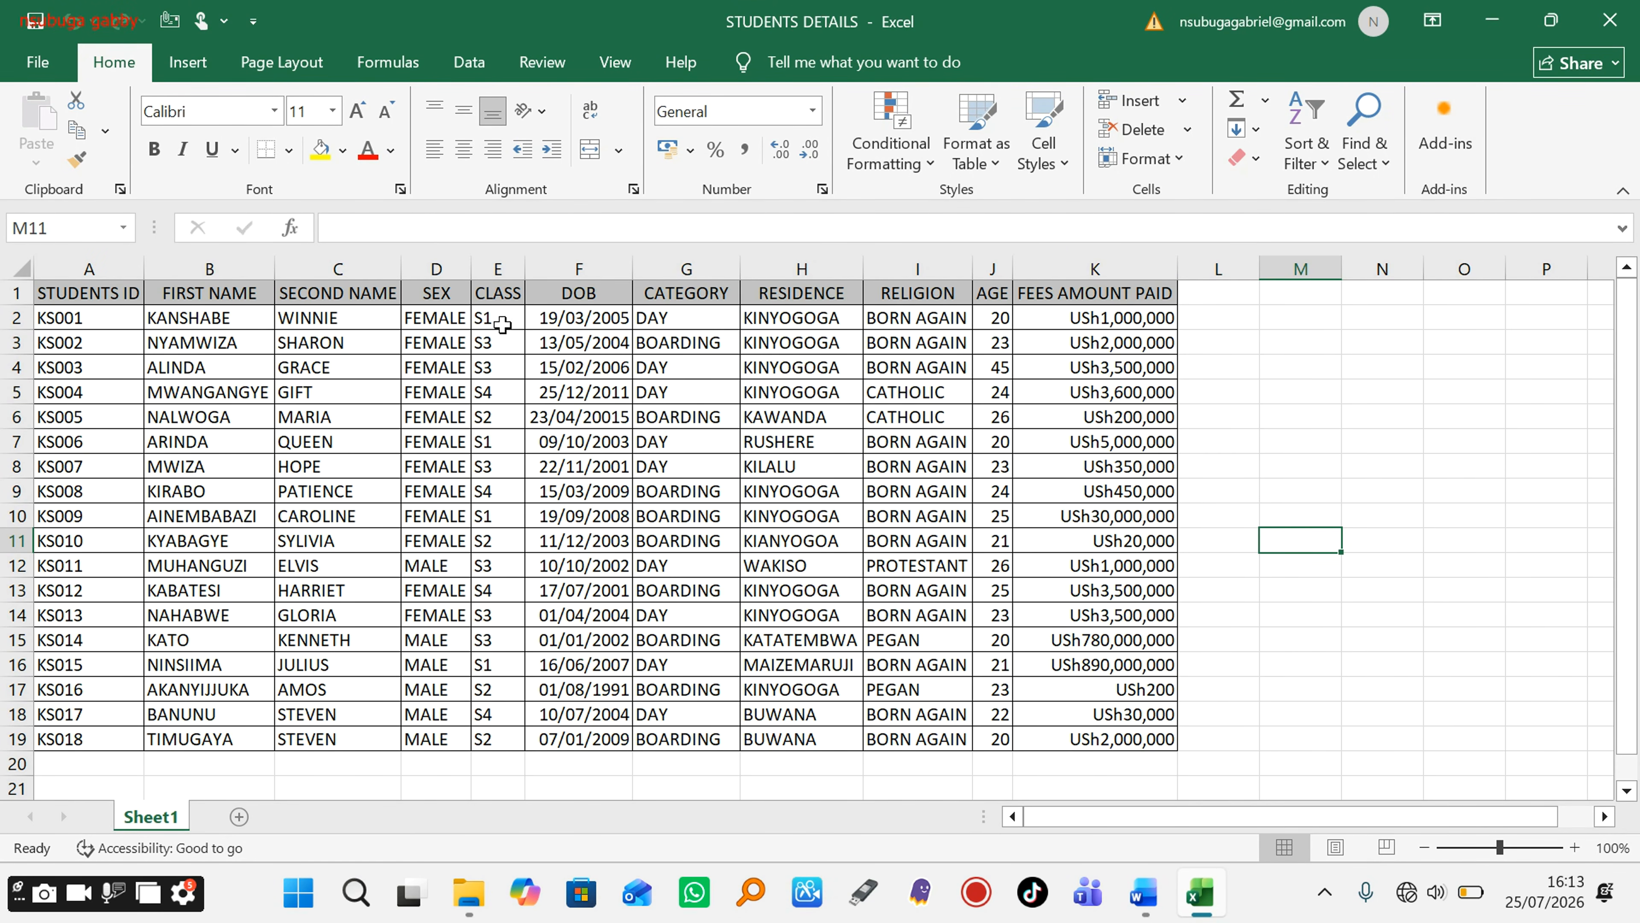
pyautogui.click(1337, 411)
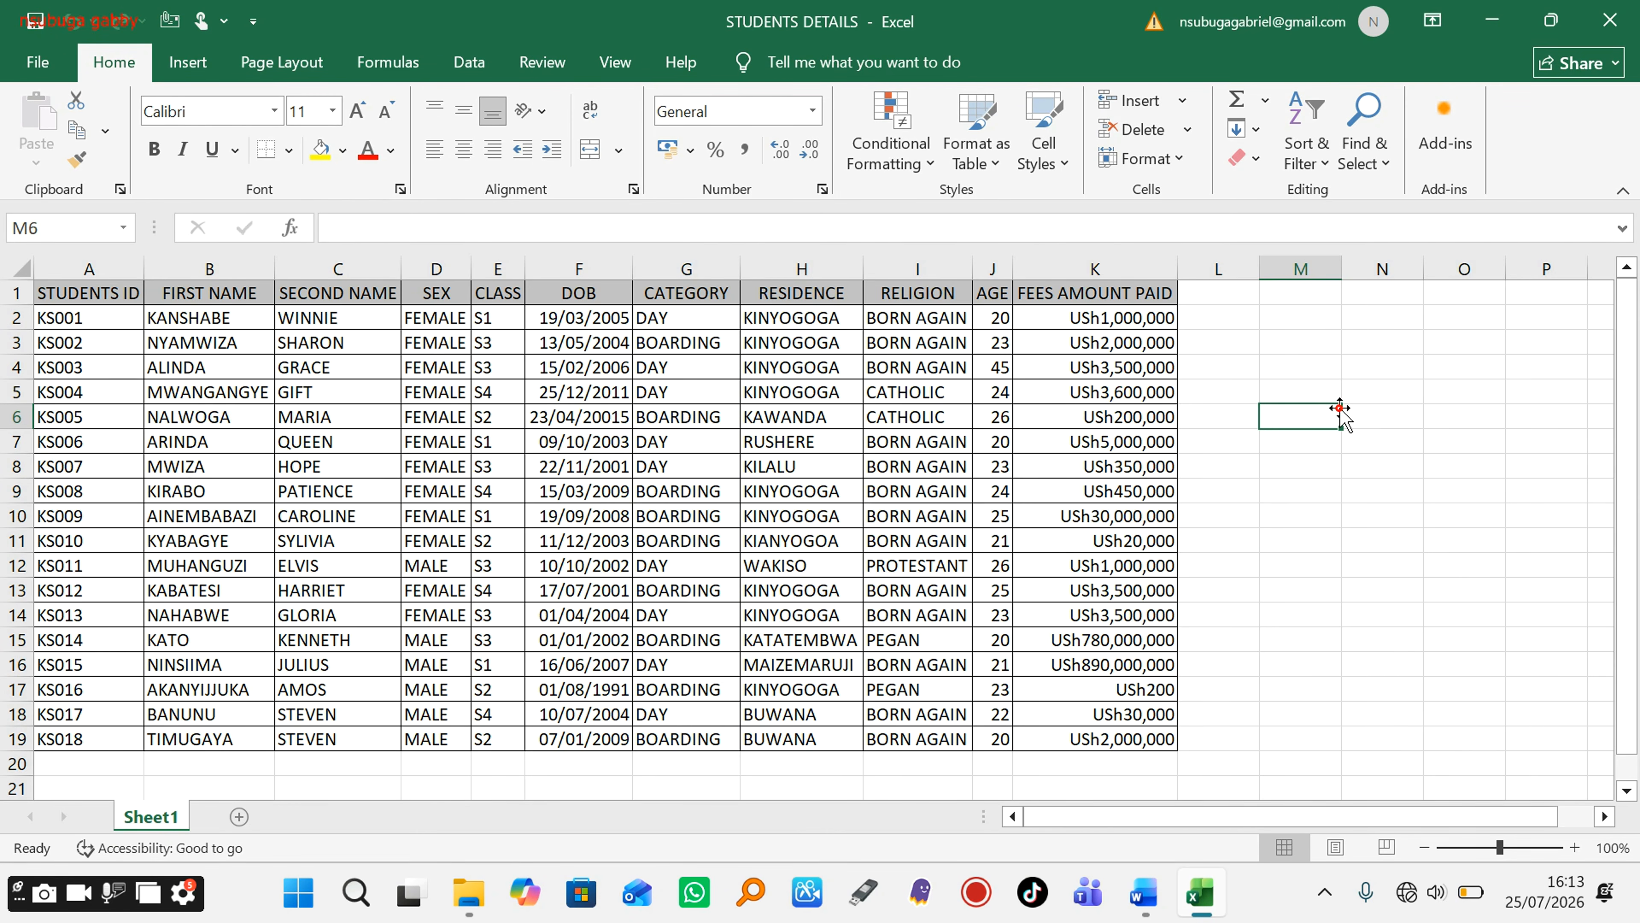
pyautogui.click(1492, 19)
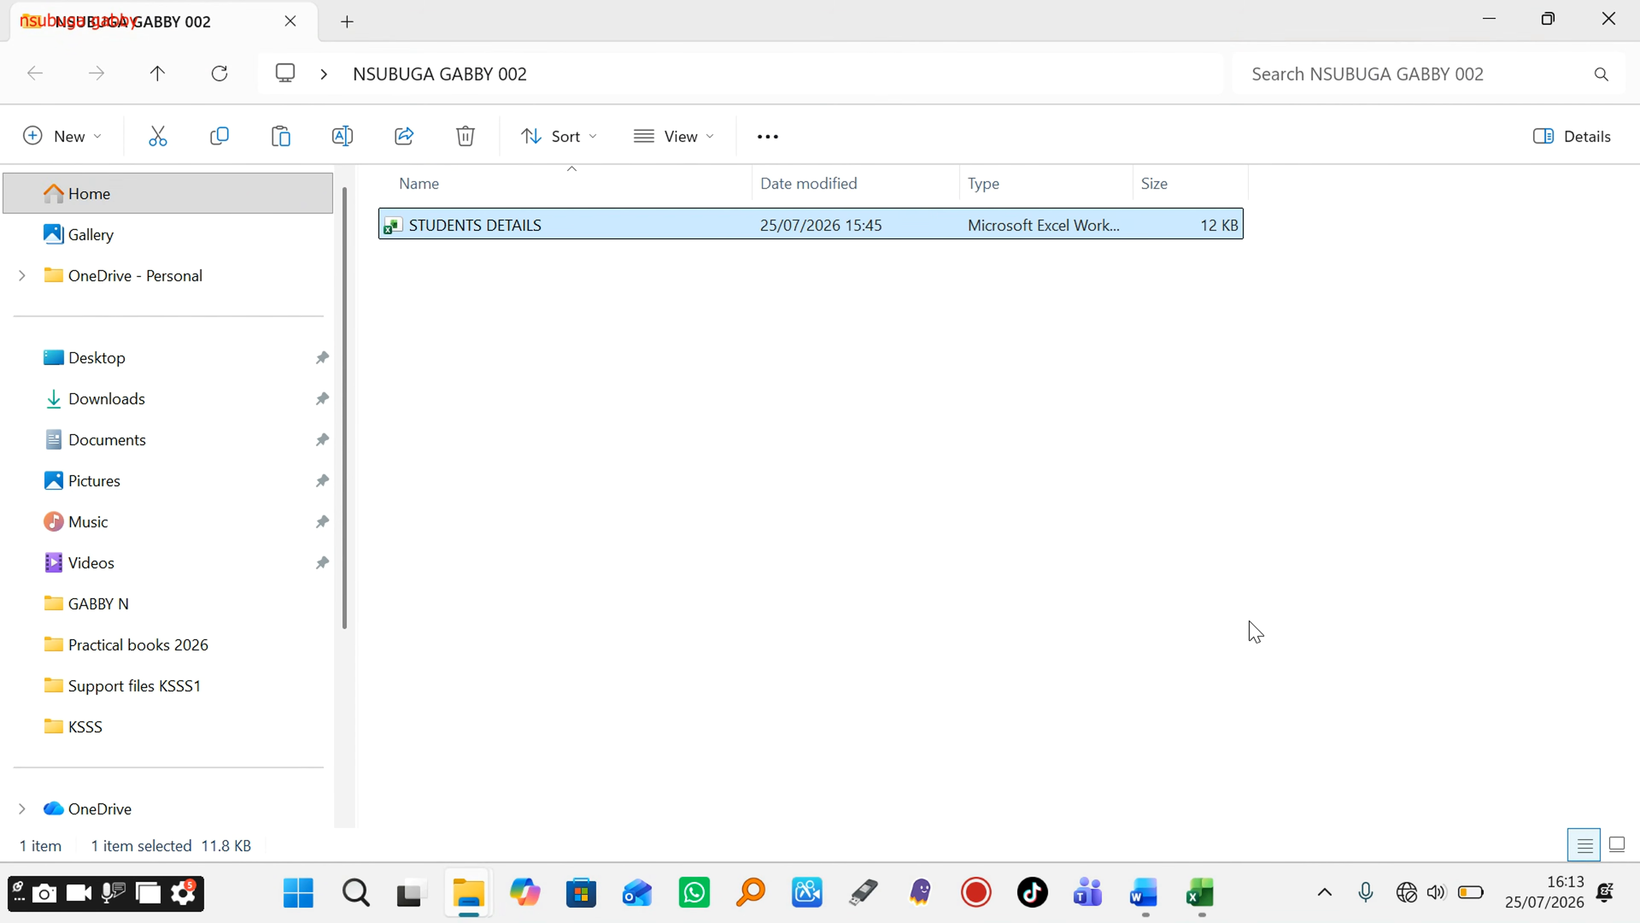
pyautogui.click(1243, 781)
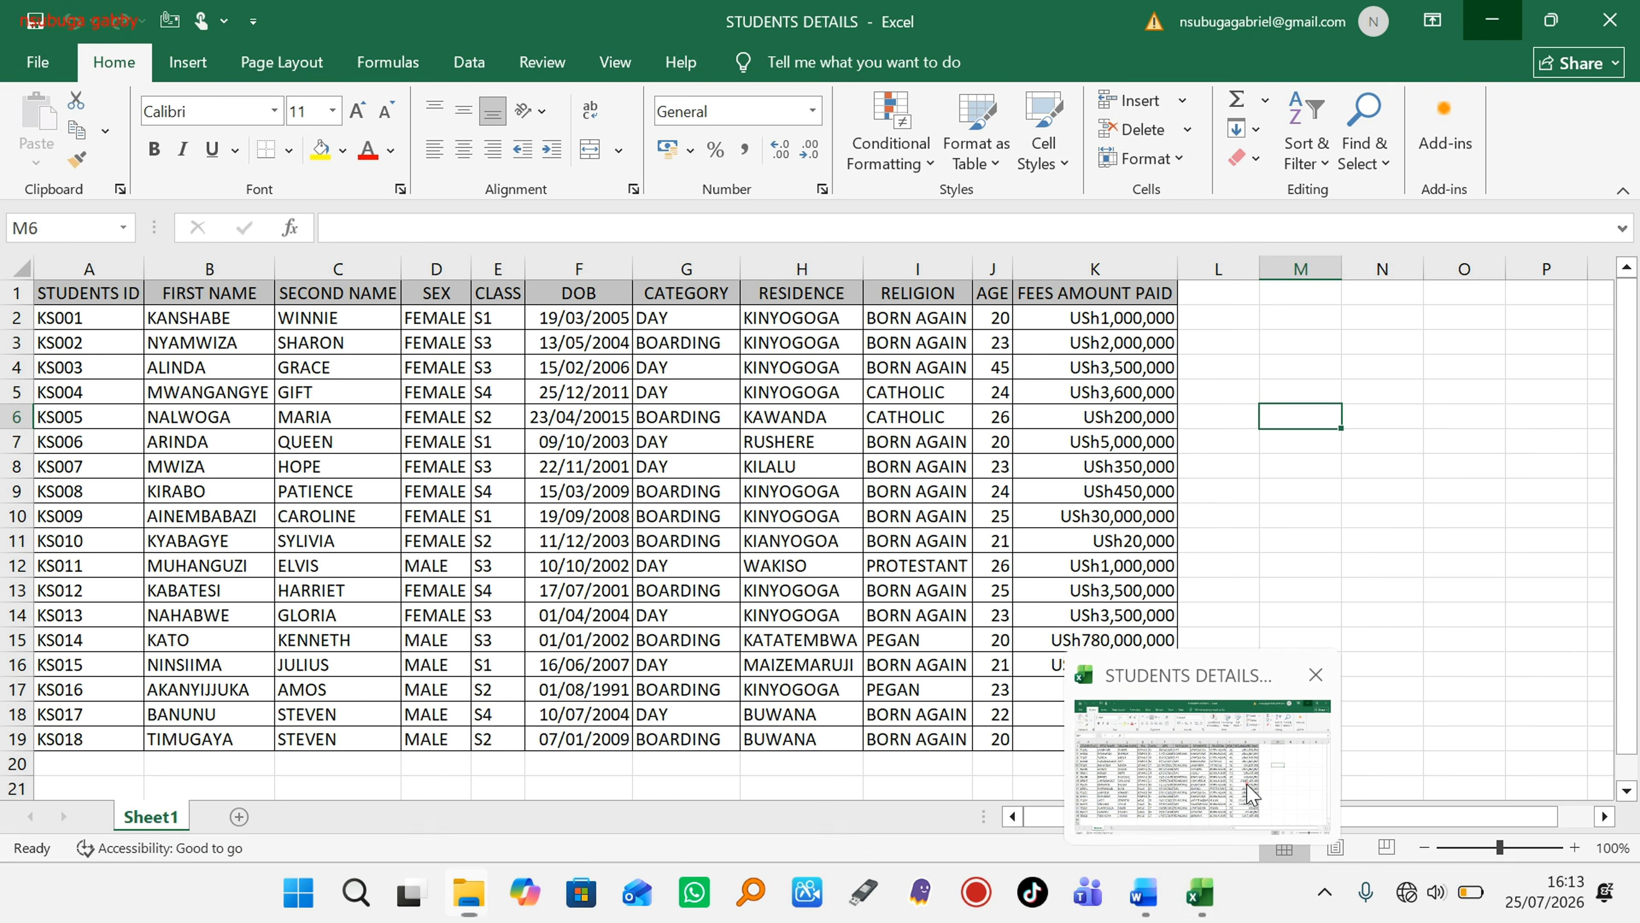
pyautogui.click(1251, 572)
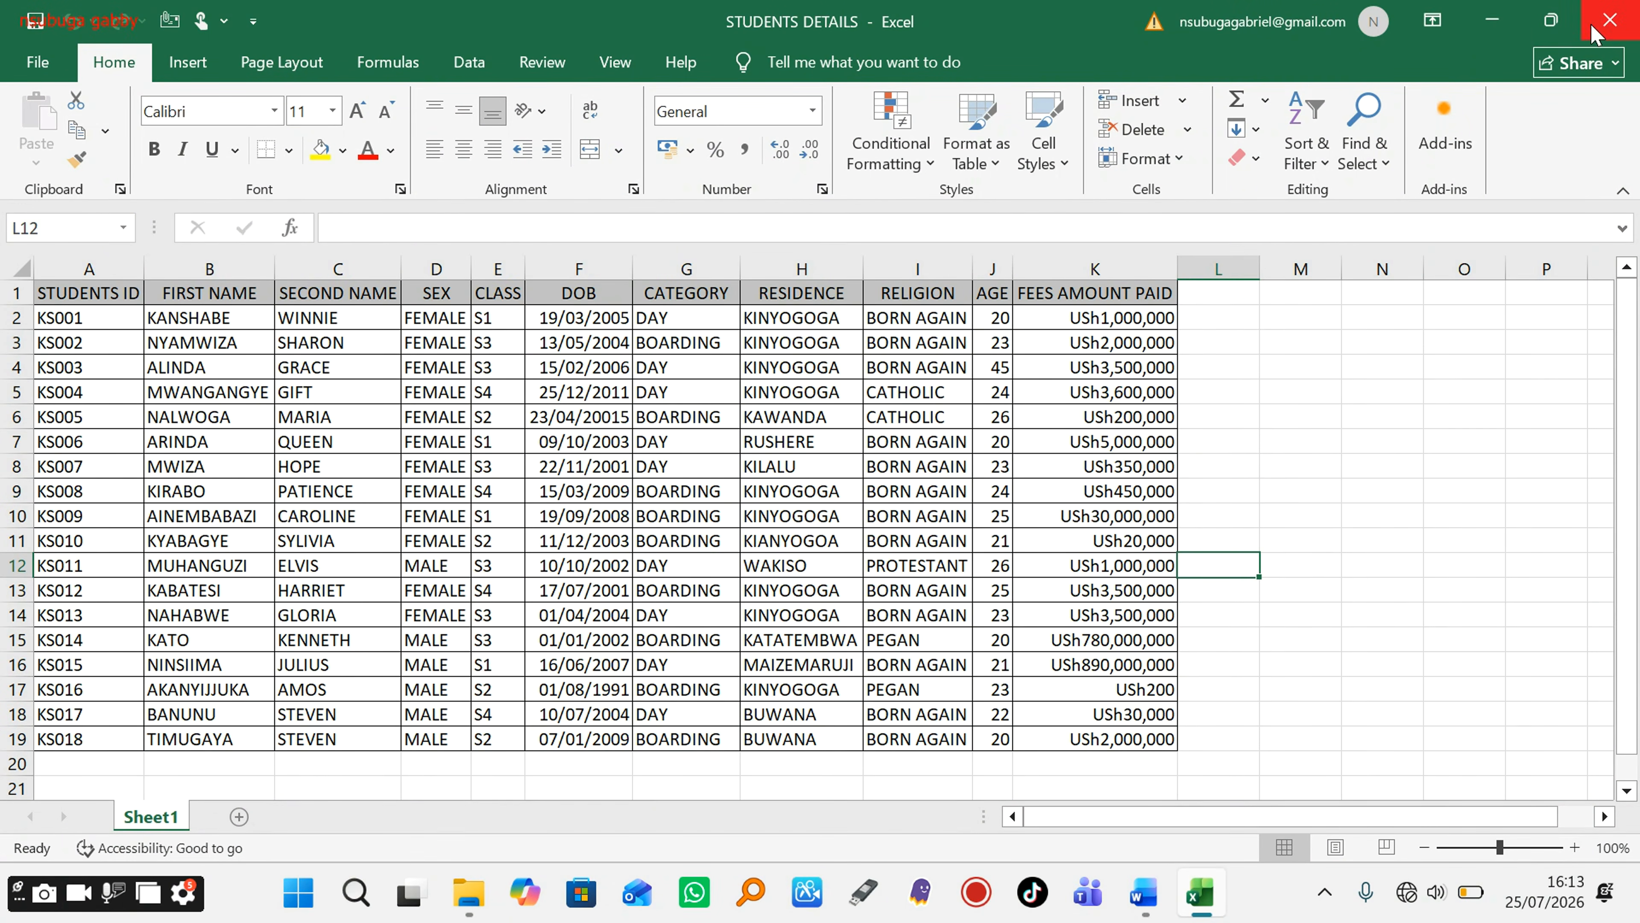
pyautogui.click(1497, 21)
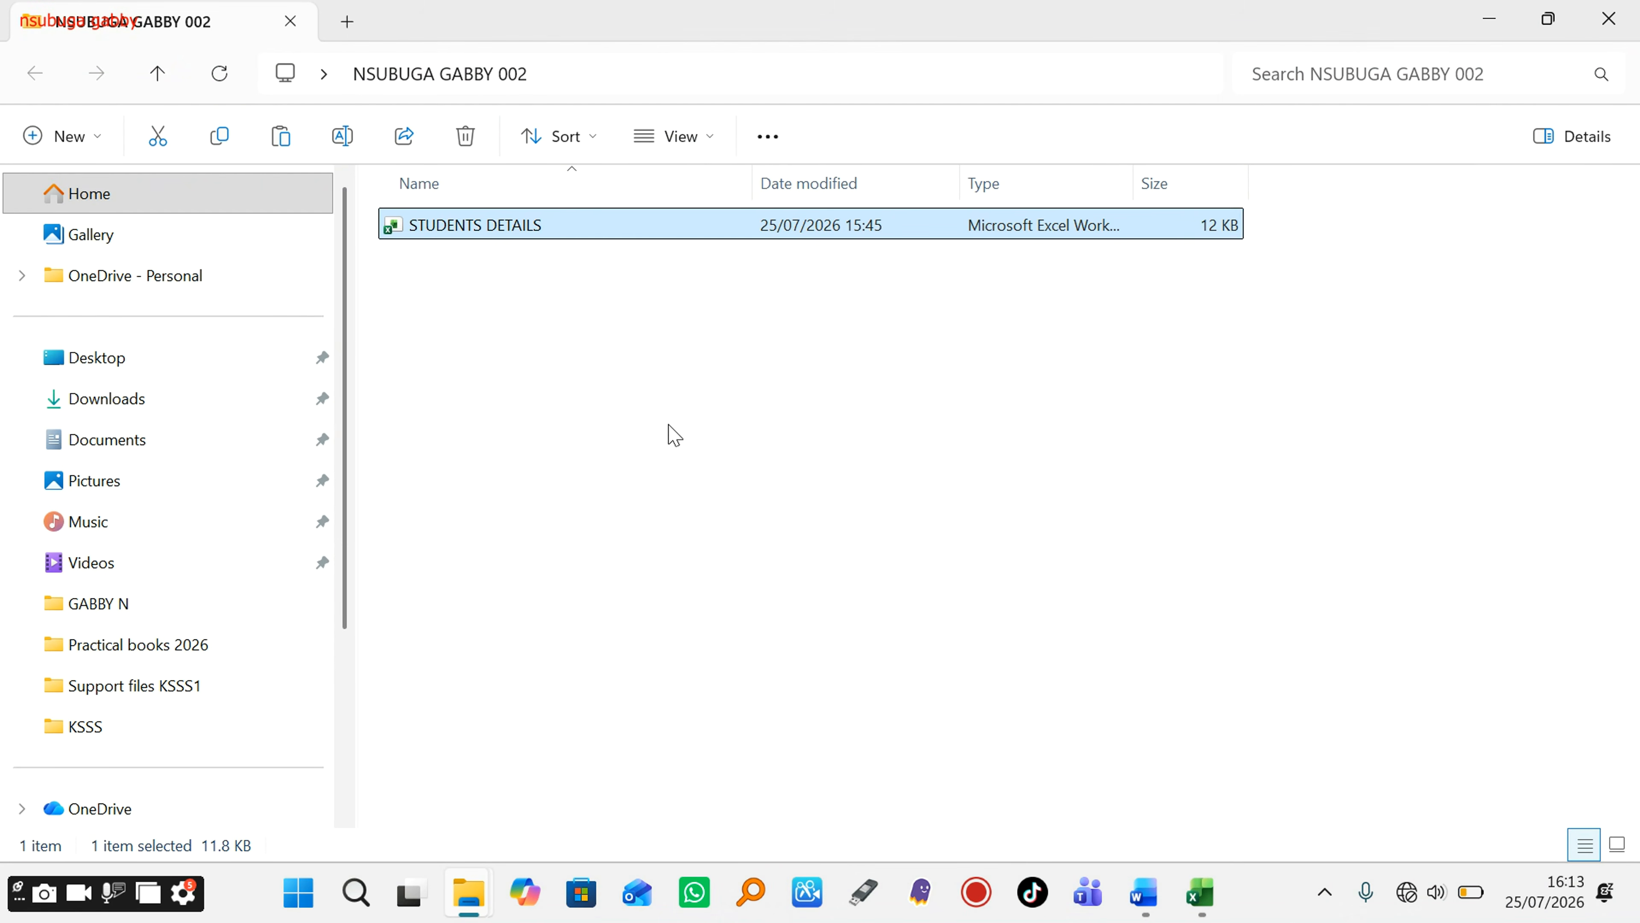
pyautogui.click(498, 319)
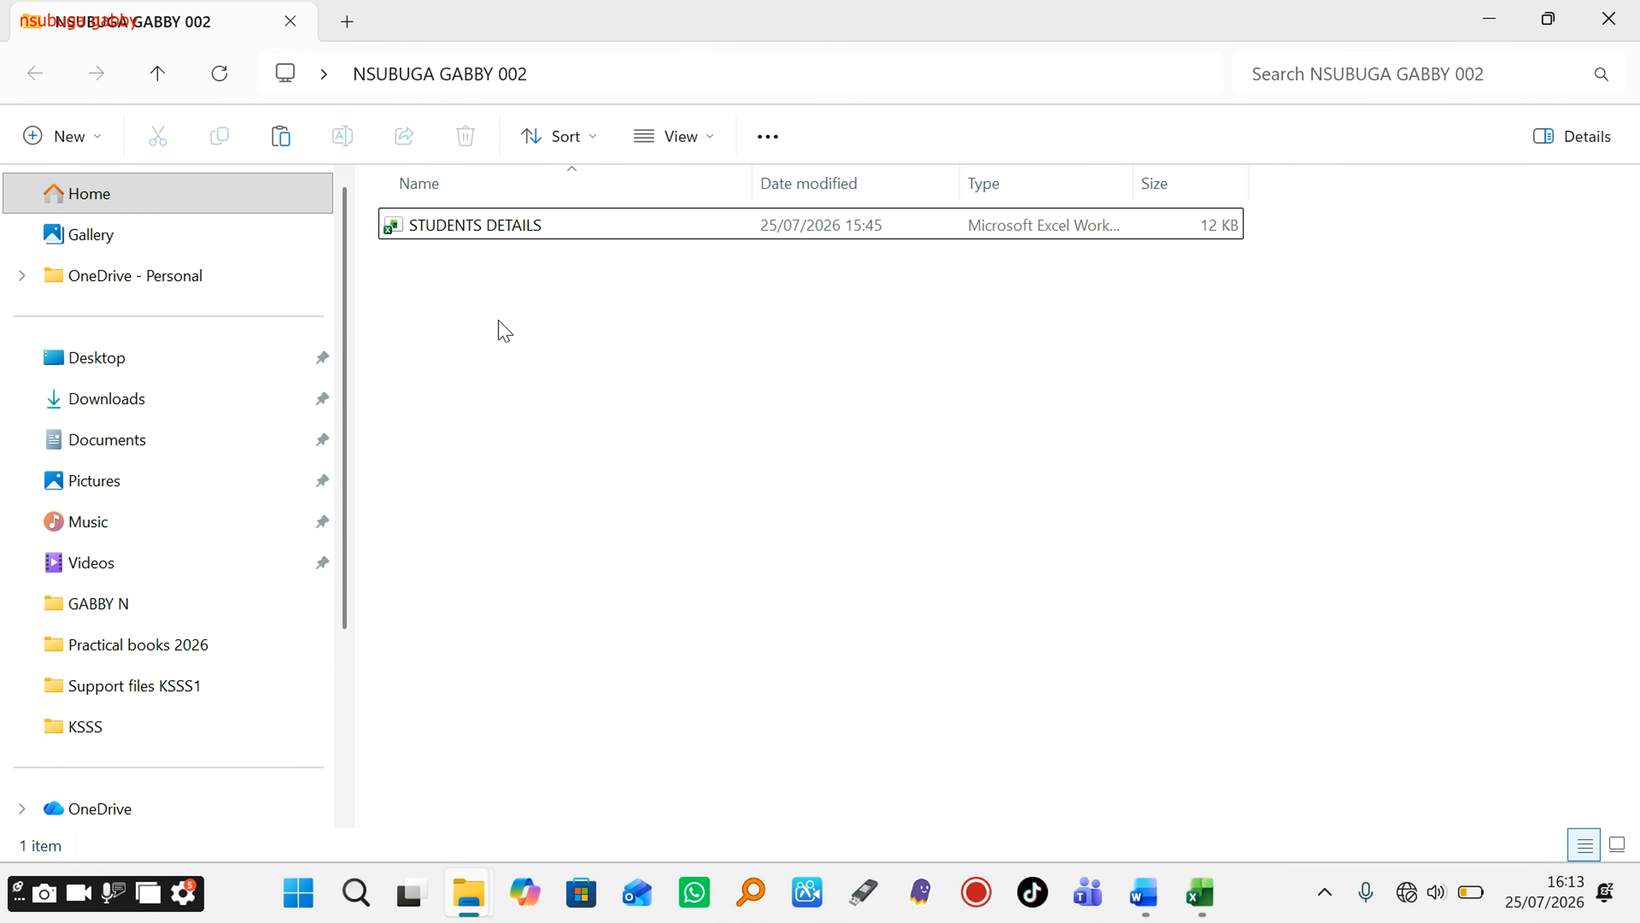
# Step: Launch Access by searching ACC and start a blank database named KSSS DATABASE
pyautogui.click(301, 898)
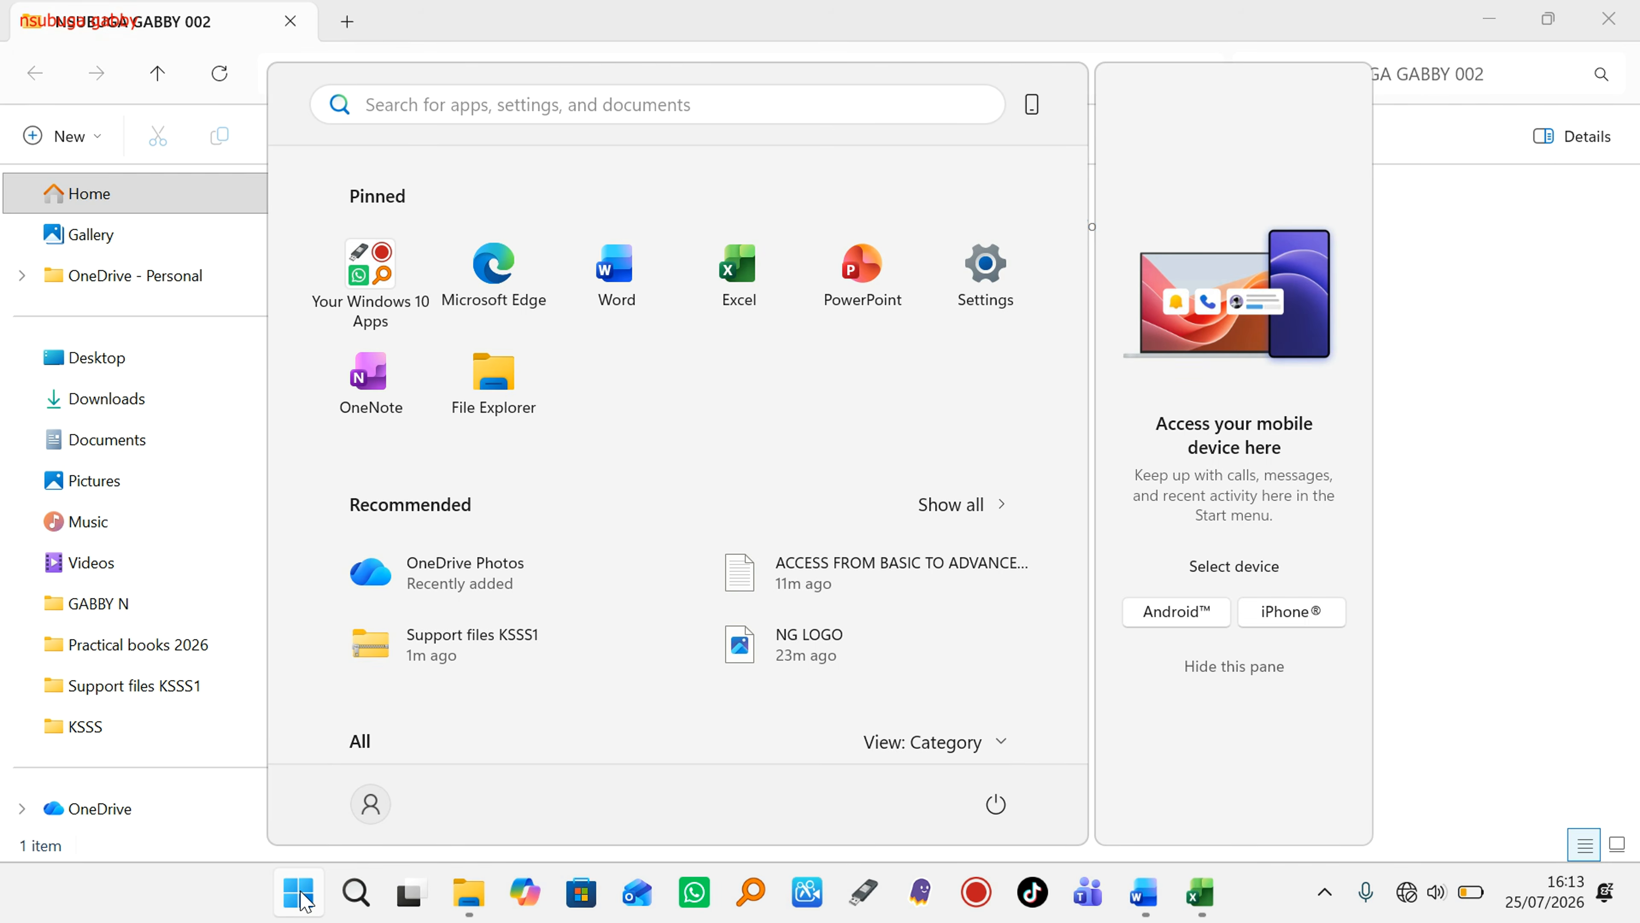
pyautogui.write('ACC')
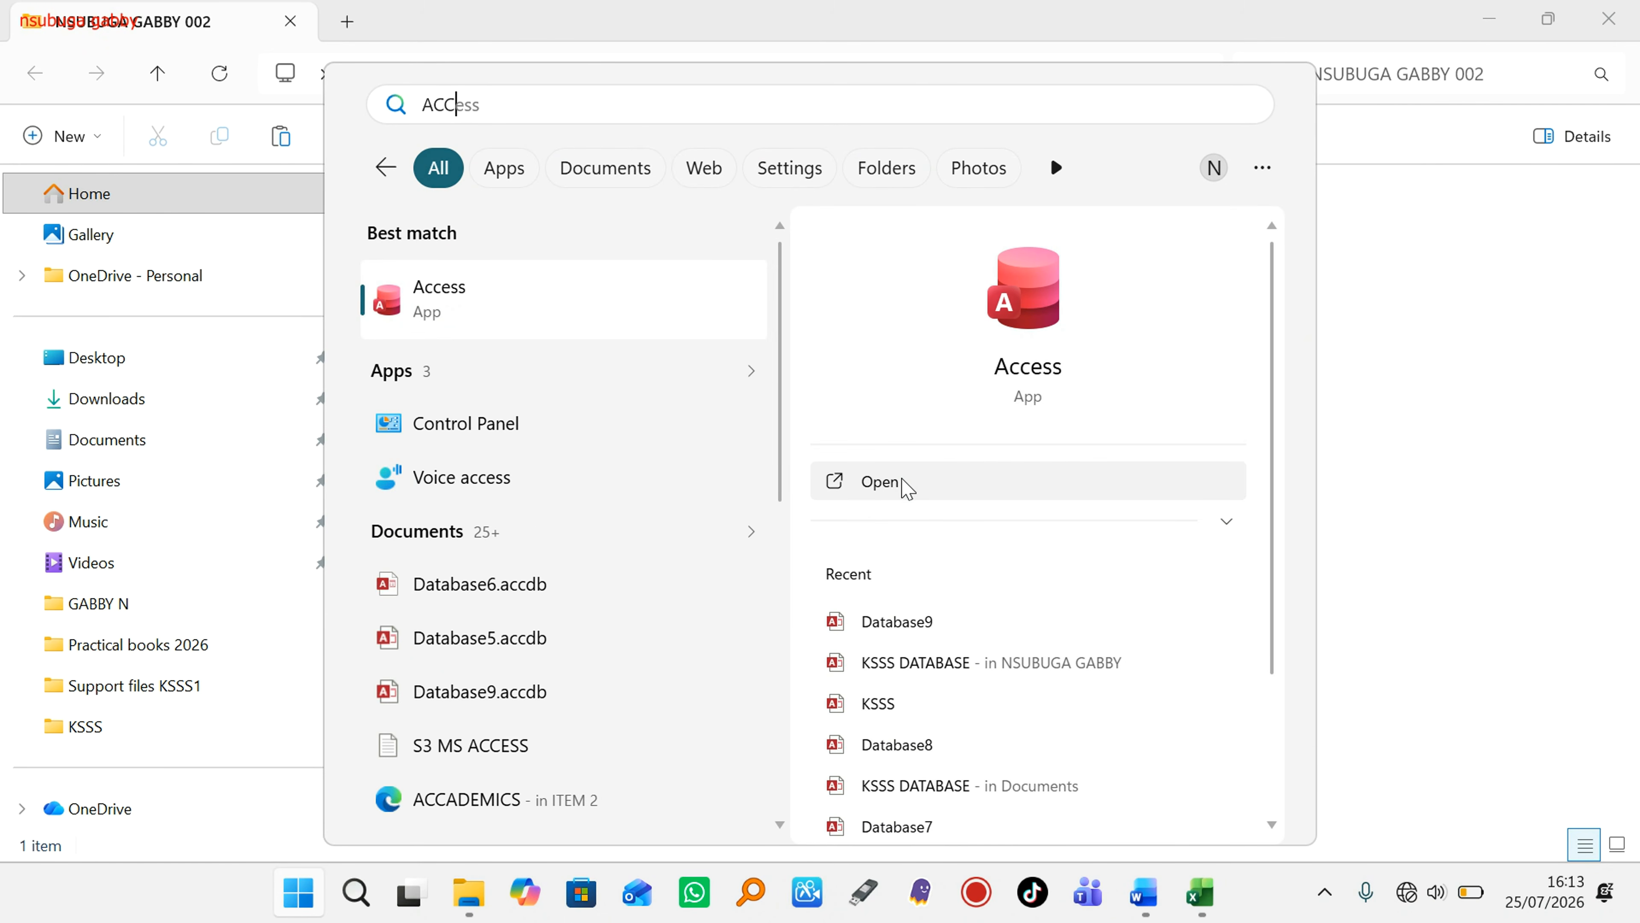
pyautogui.click(904, 490)
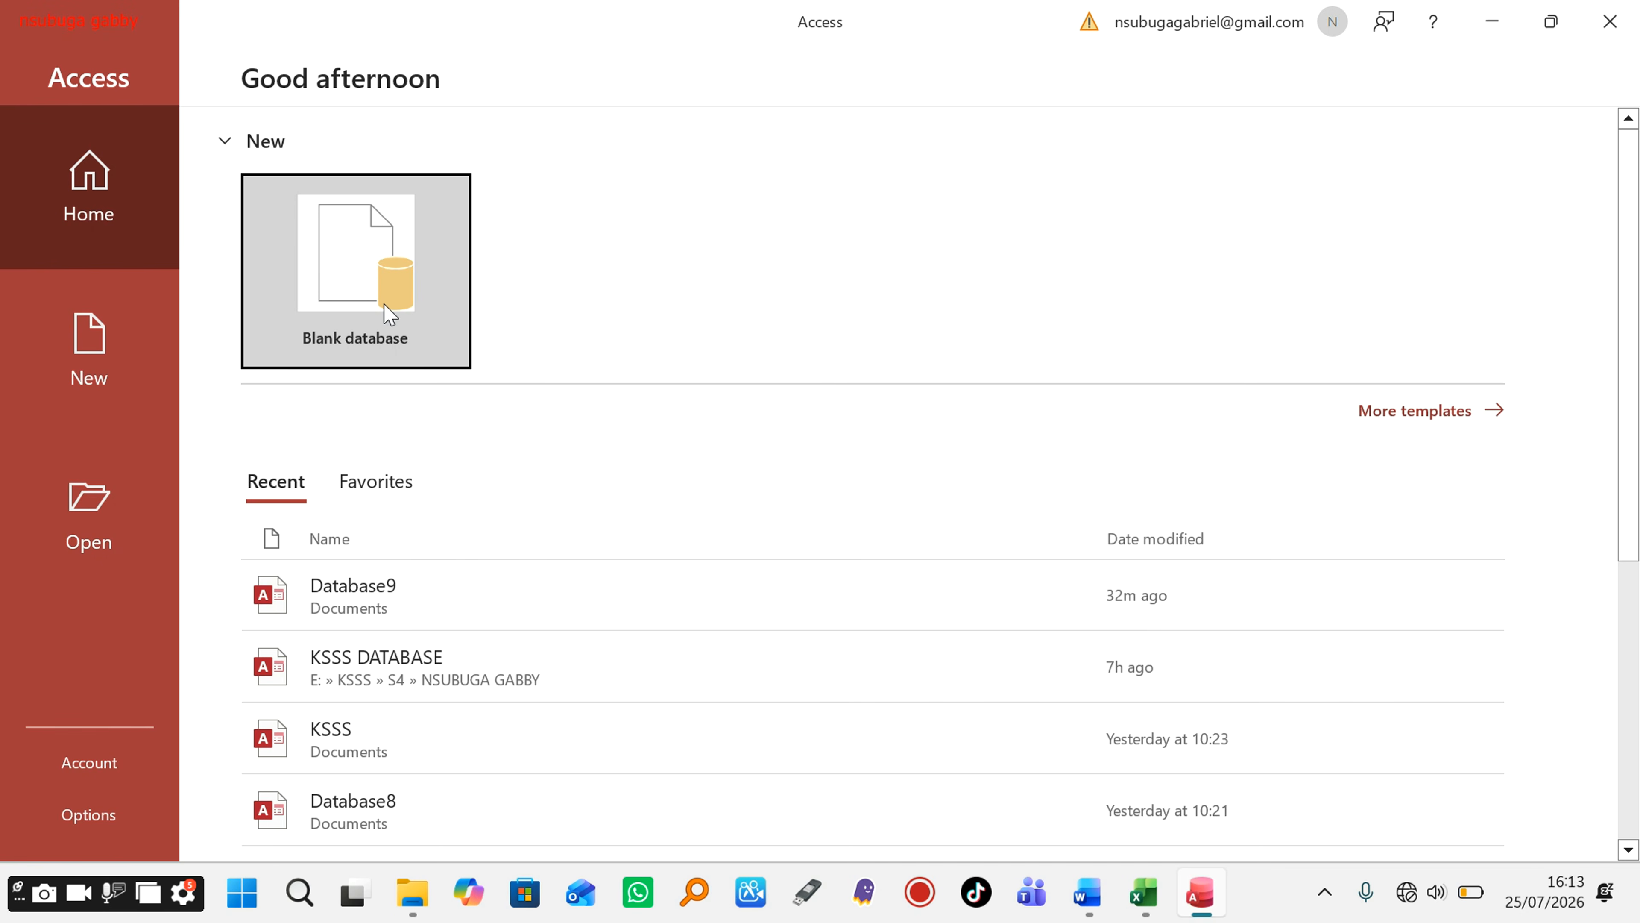
pyautogui.click(385, 306)
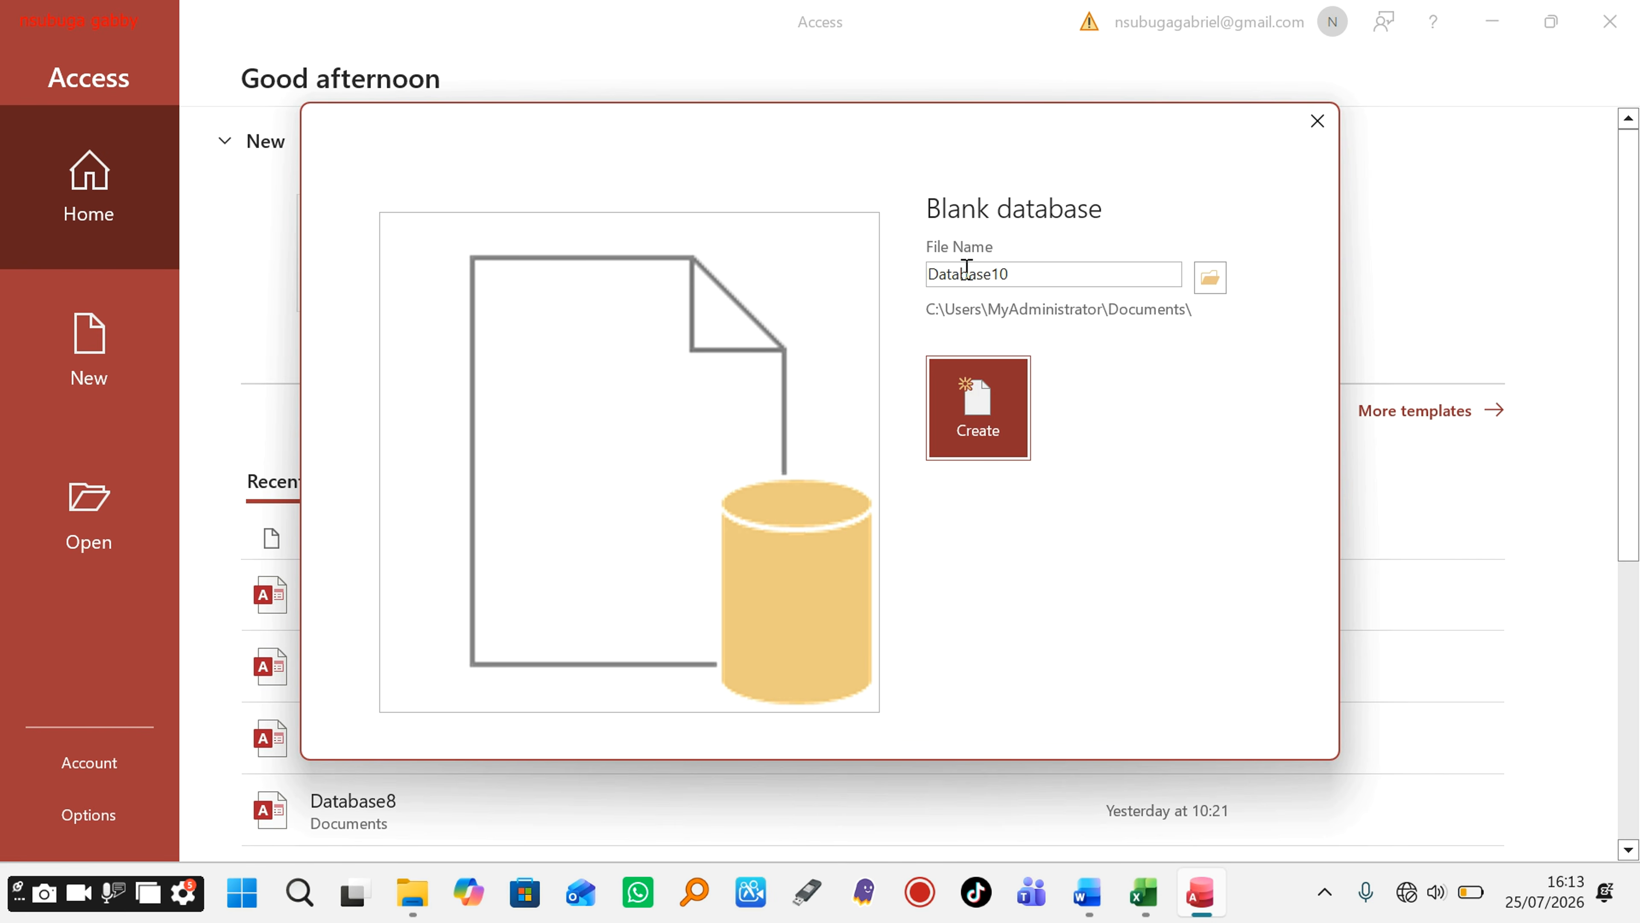
pyautogui.doubleClick(1013, 273)
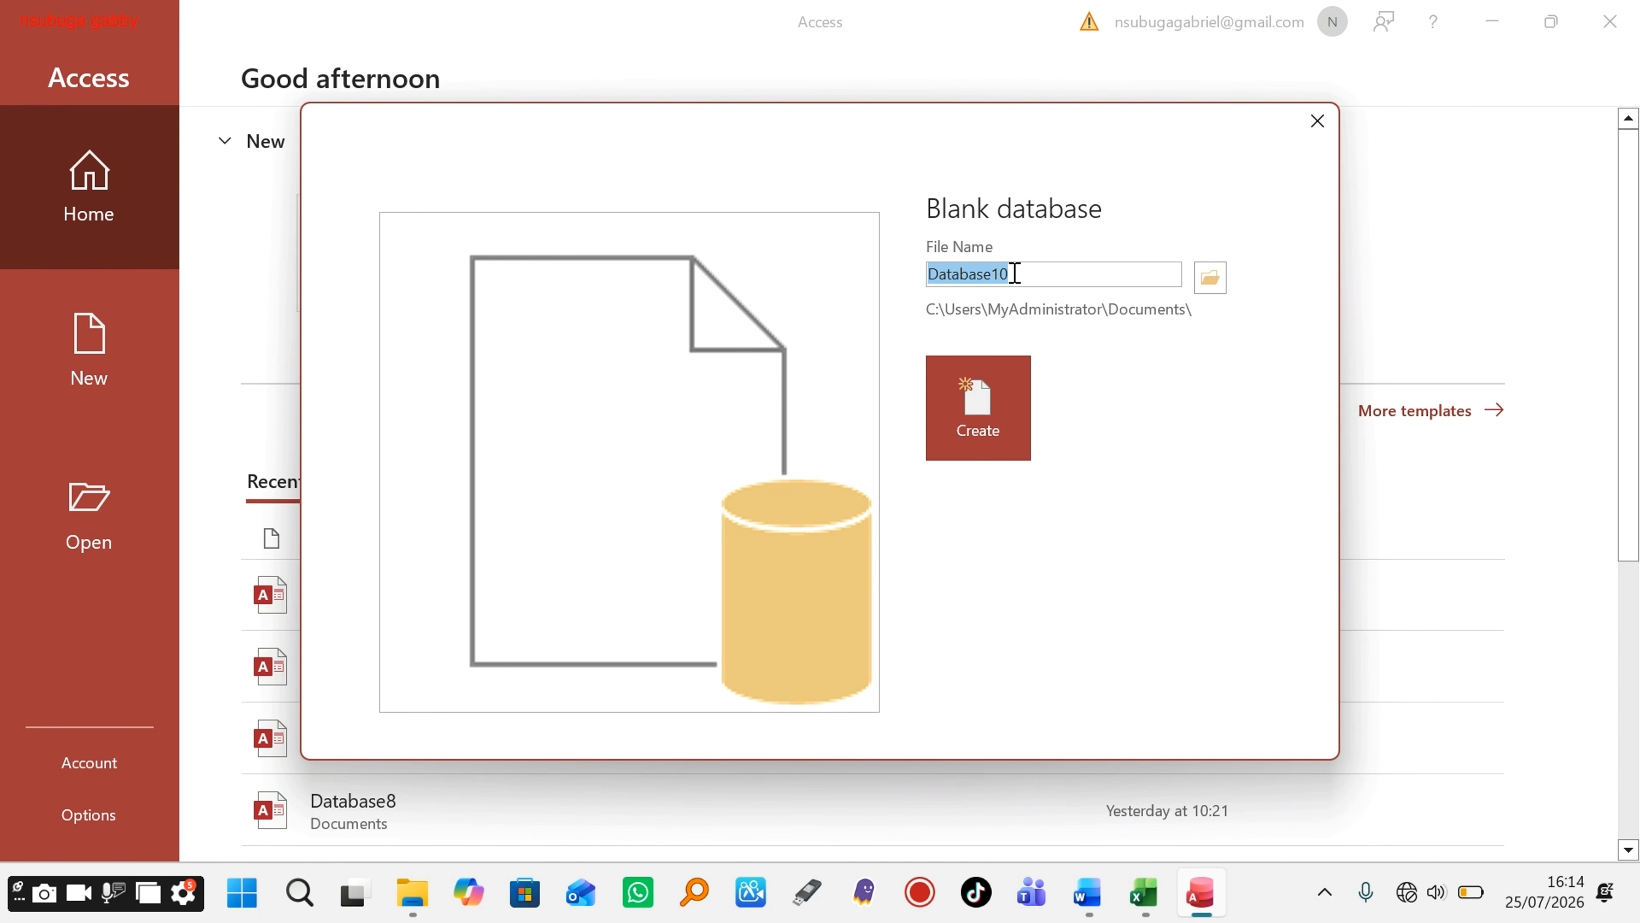
pyautogui.write('KSSS DATABASE')
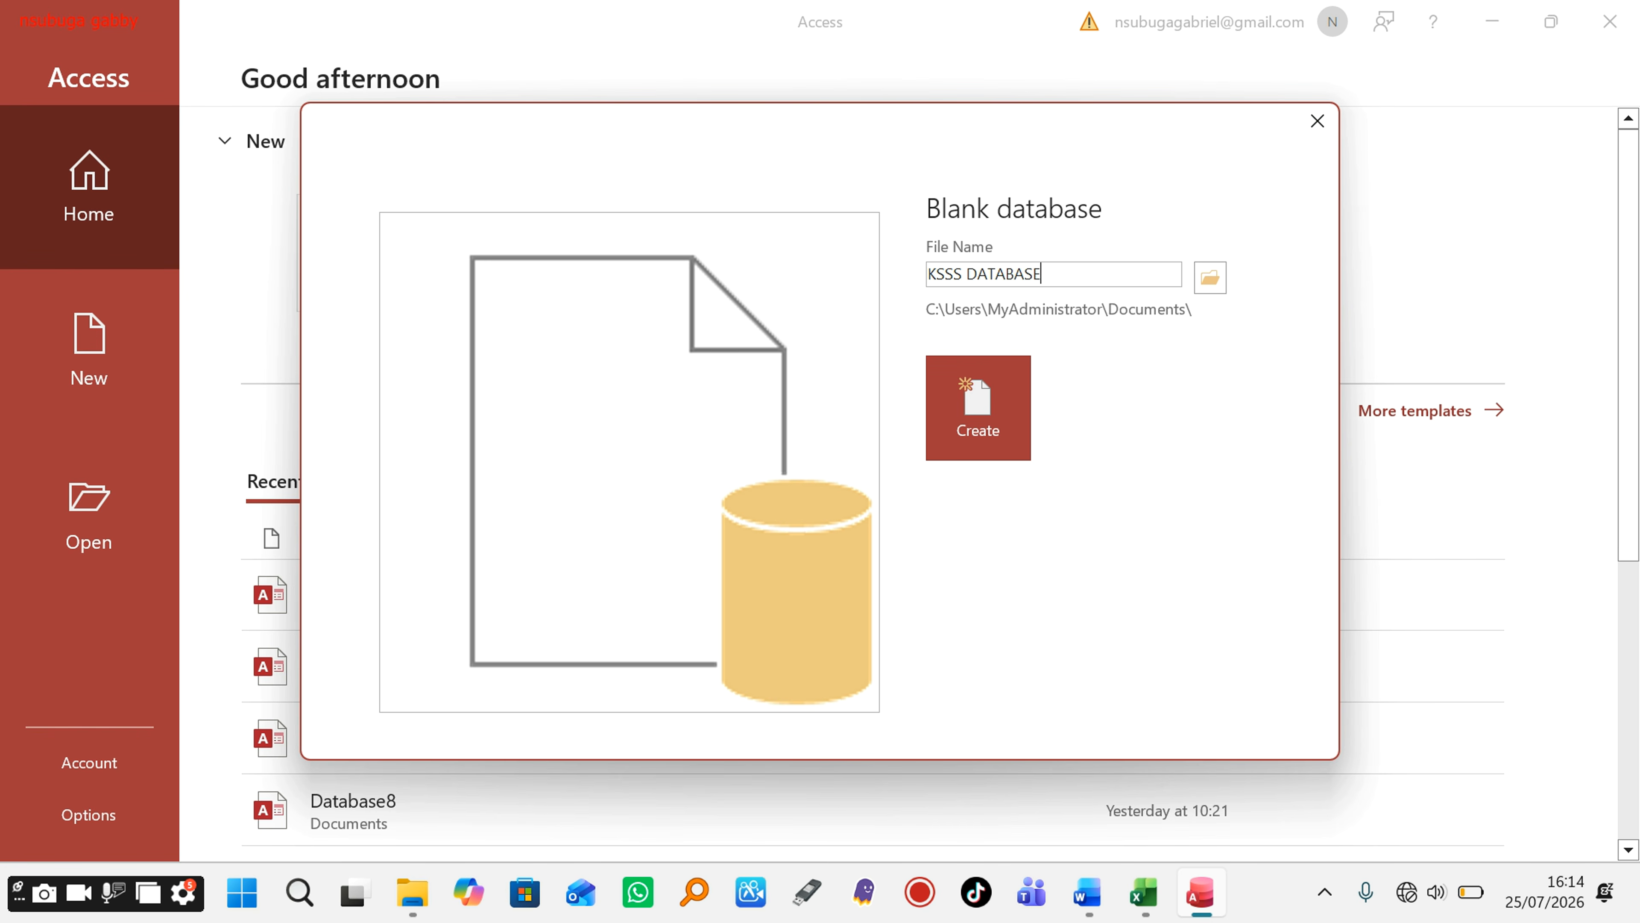
# Step: Save KSSS DATABASE in the candidate's desktop folder and create it, opening Table1
pyautogui.click(1211, 288)
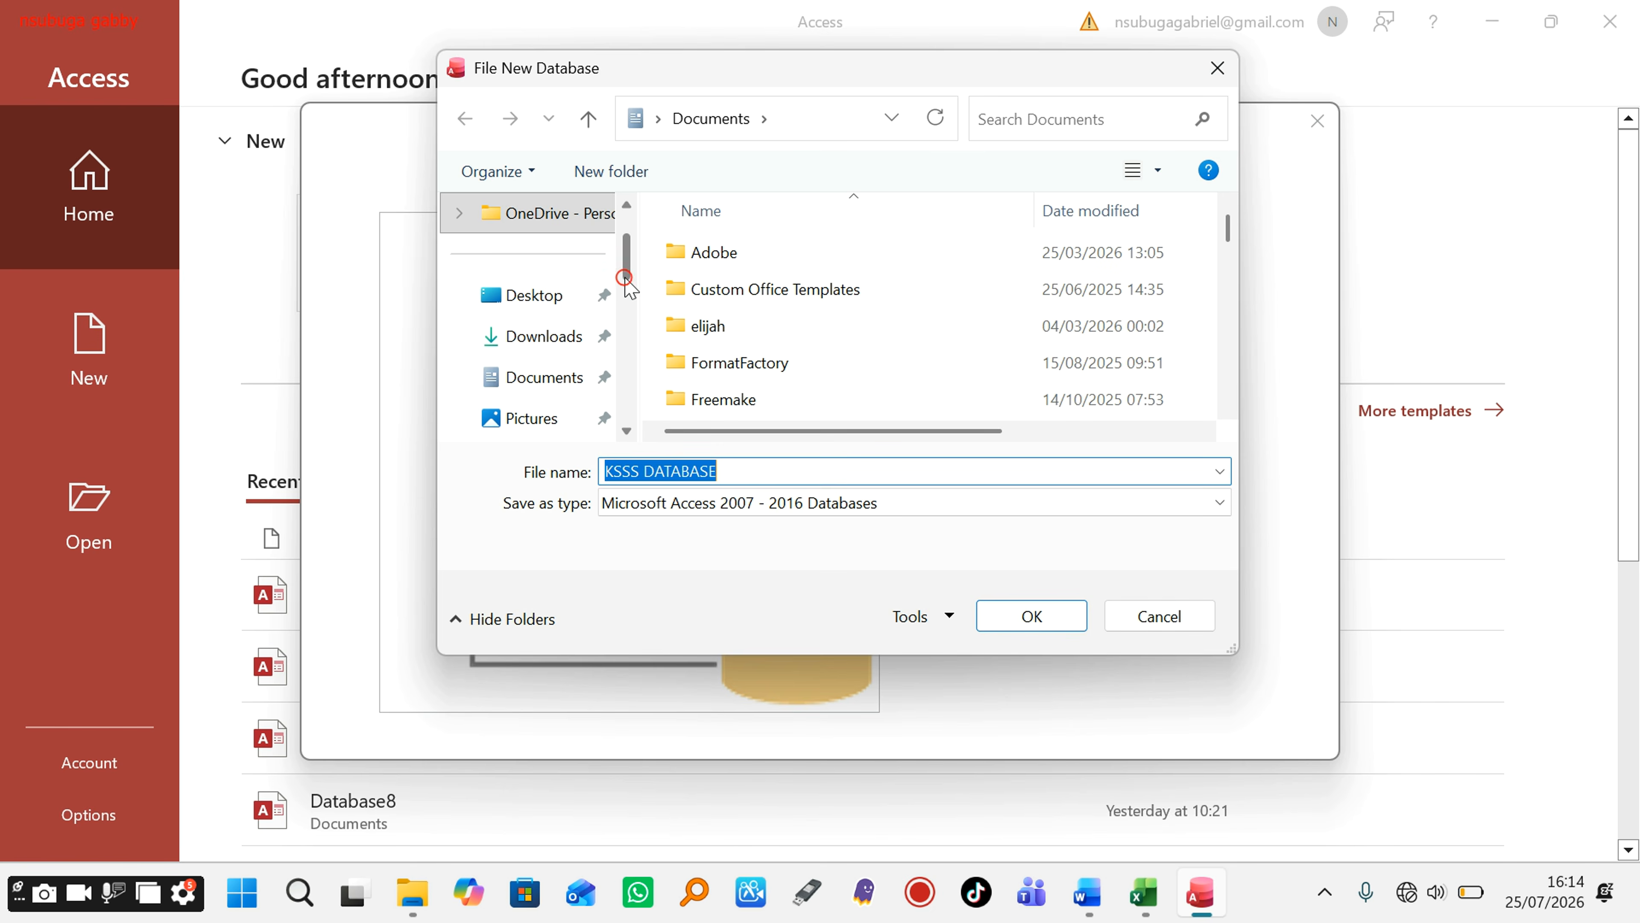
pyautogui.click(552, 303)
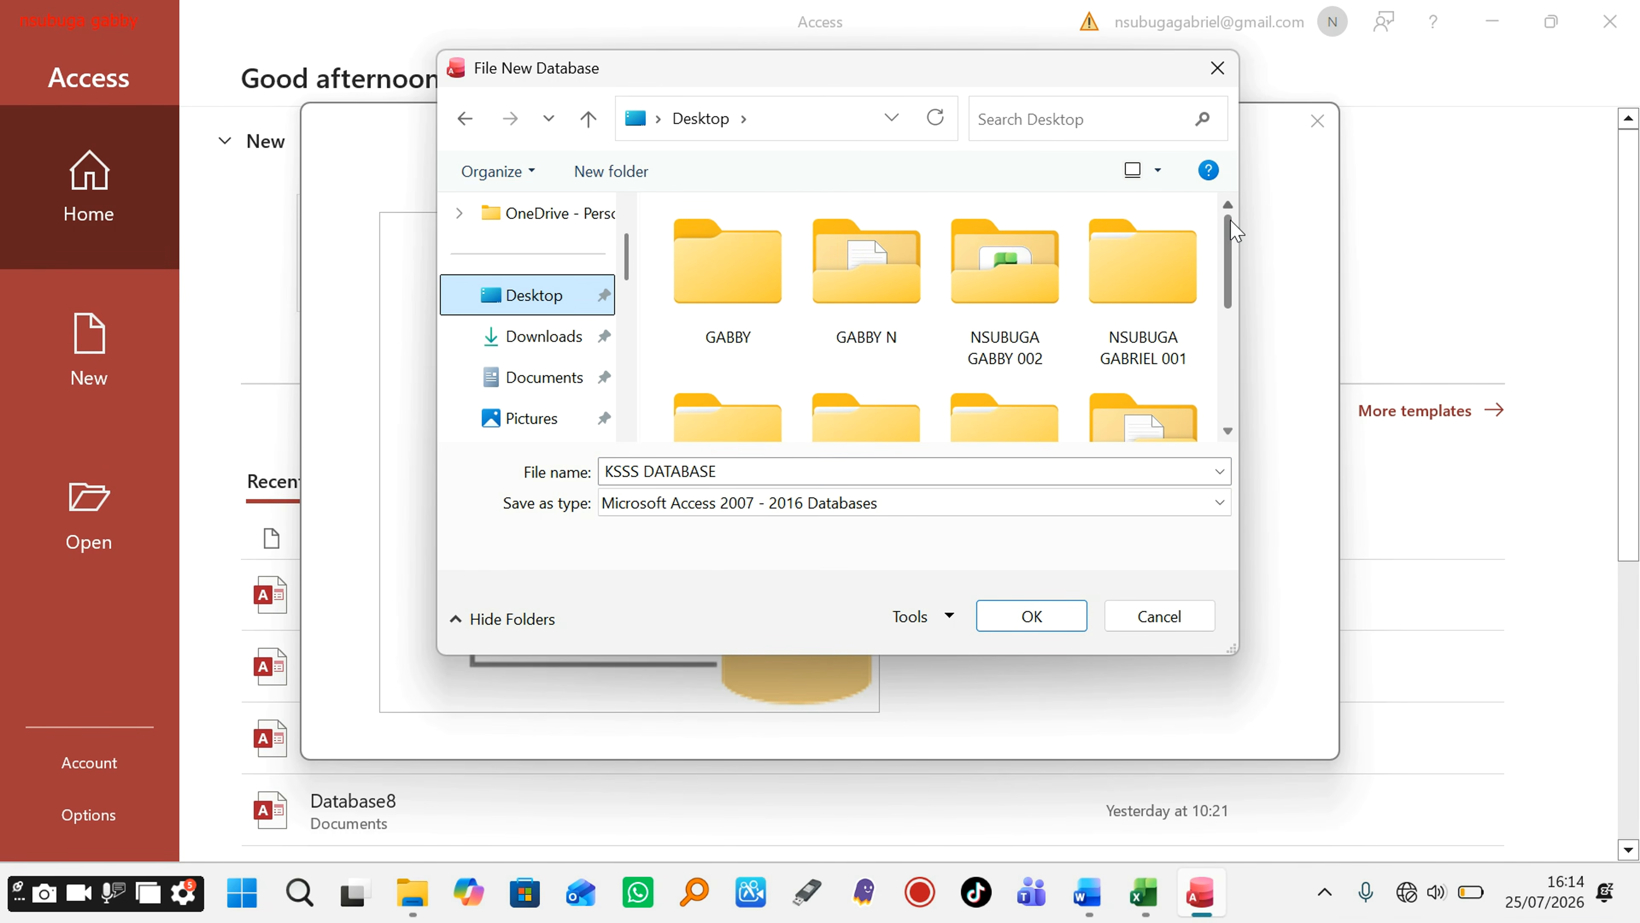
pyautogui.scroll(-2, 1235, 234)
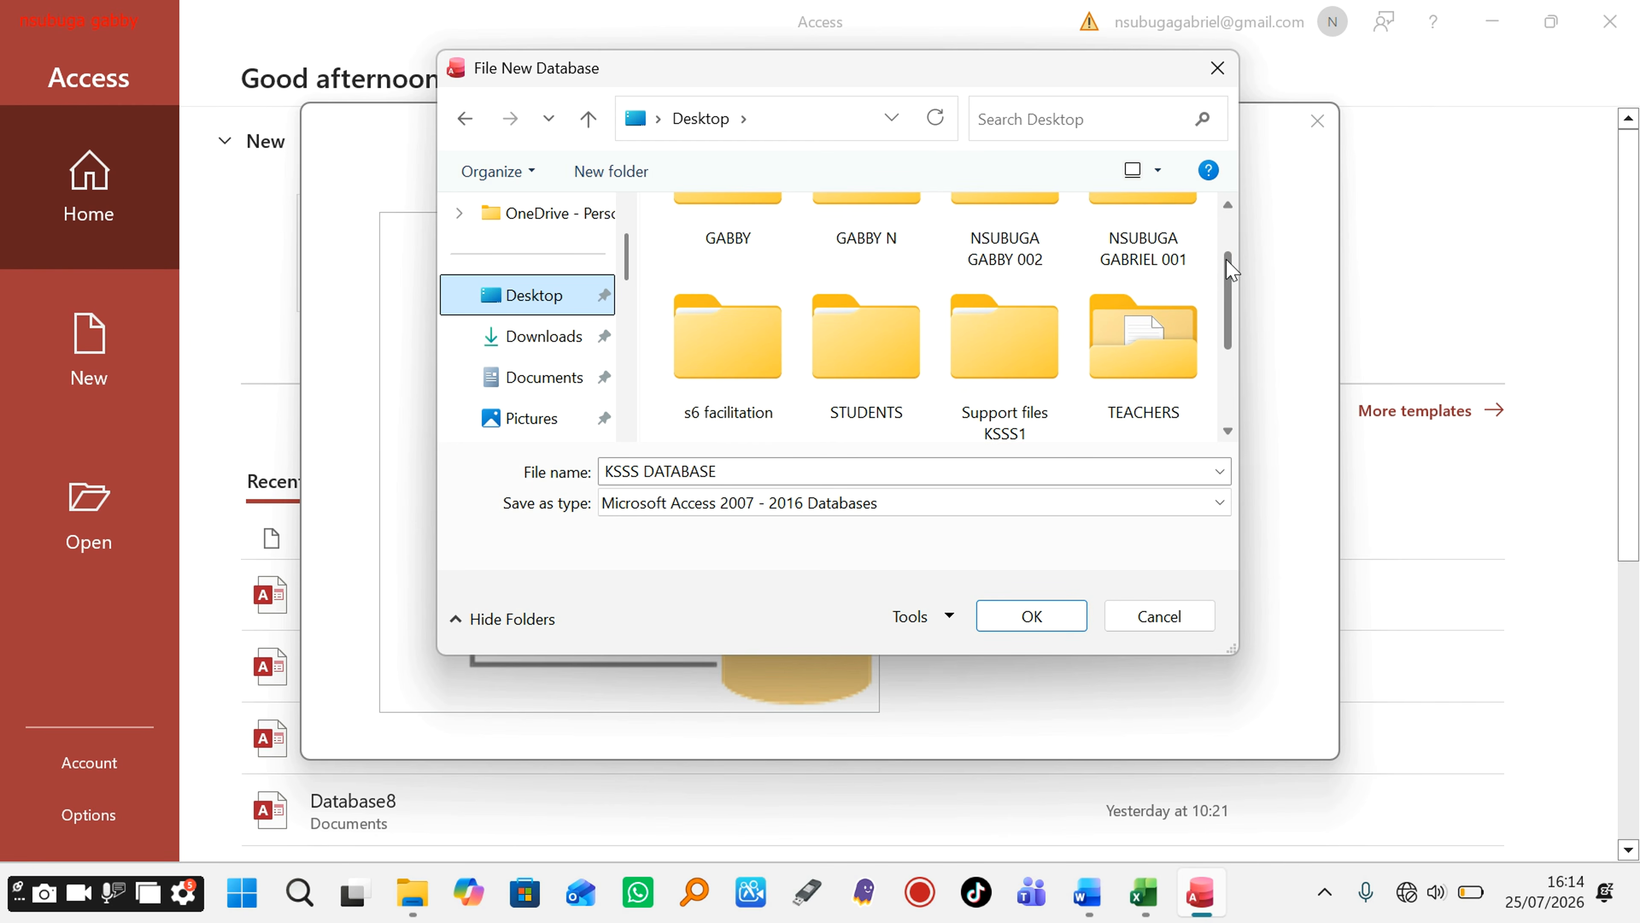
pyautogui.doubleClick(996, 234)
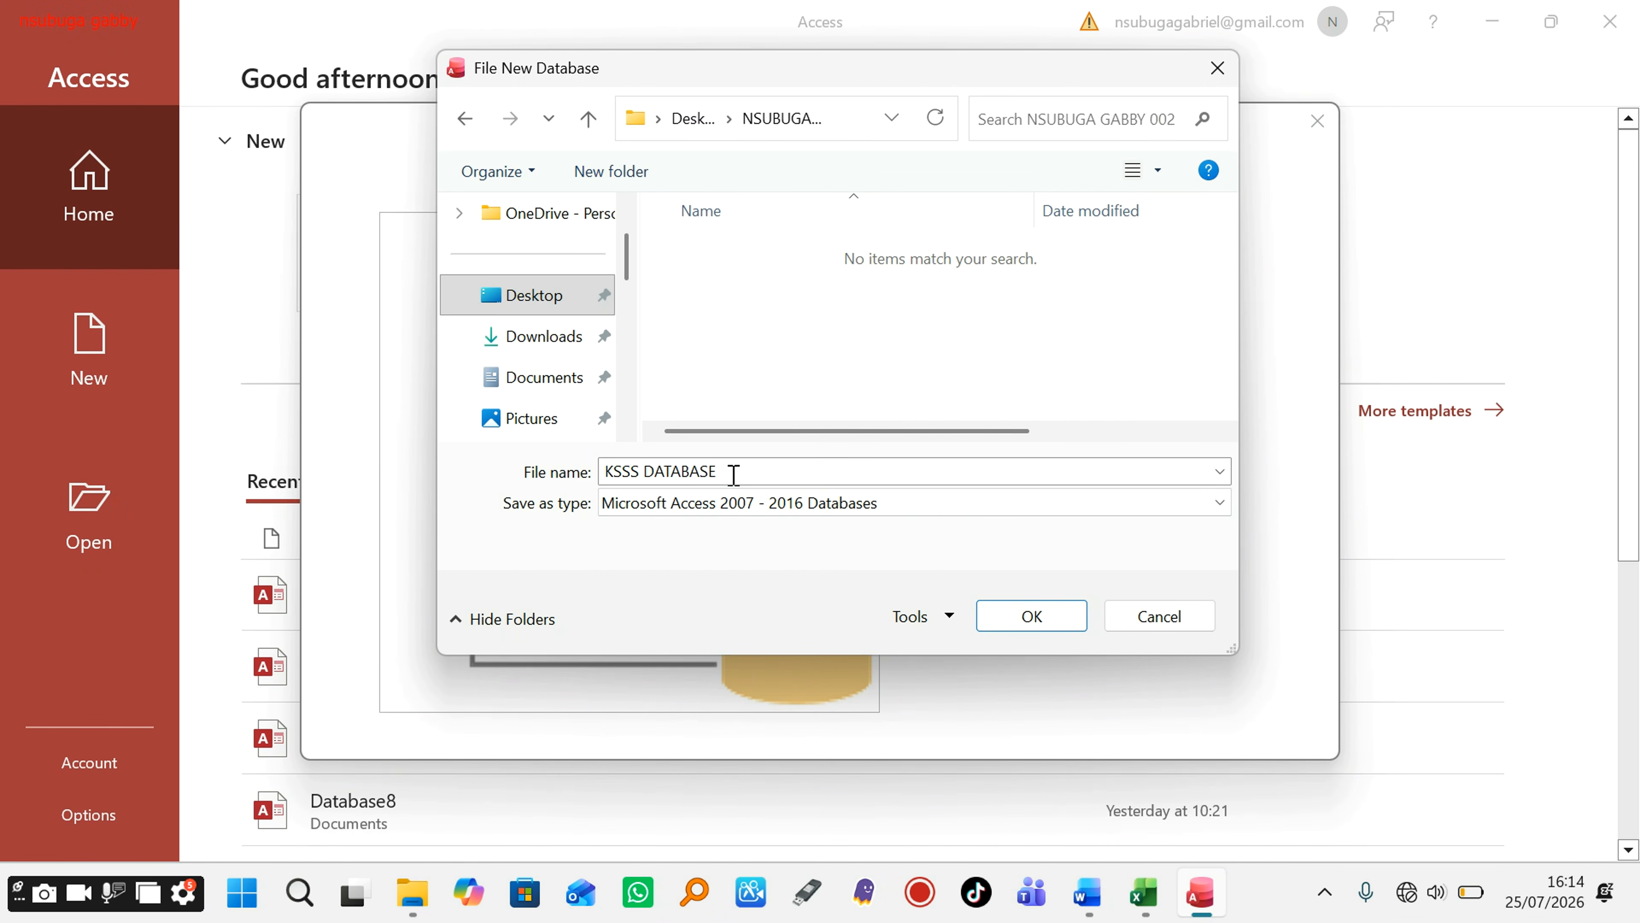
pyautogui.click(1011, 609)
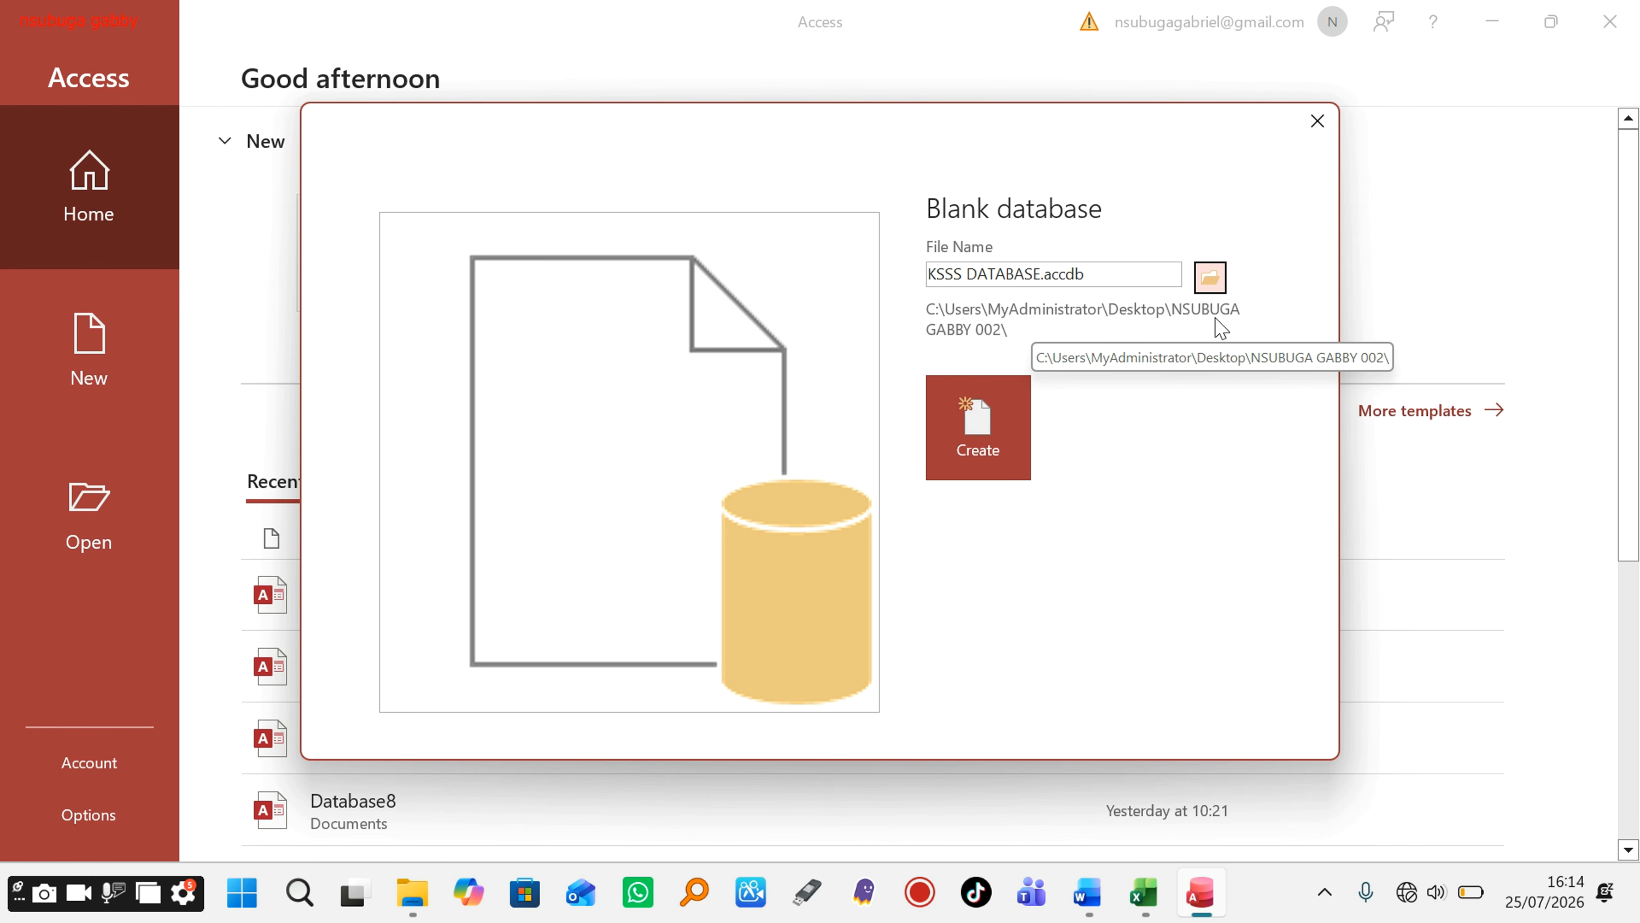
pyautogui.click(992, 431)
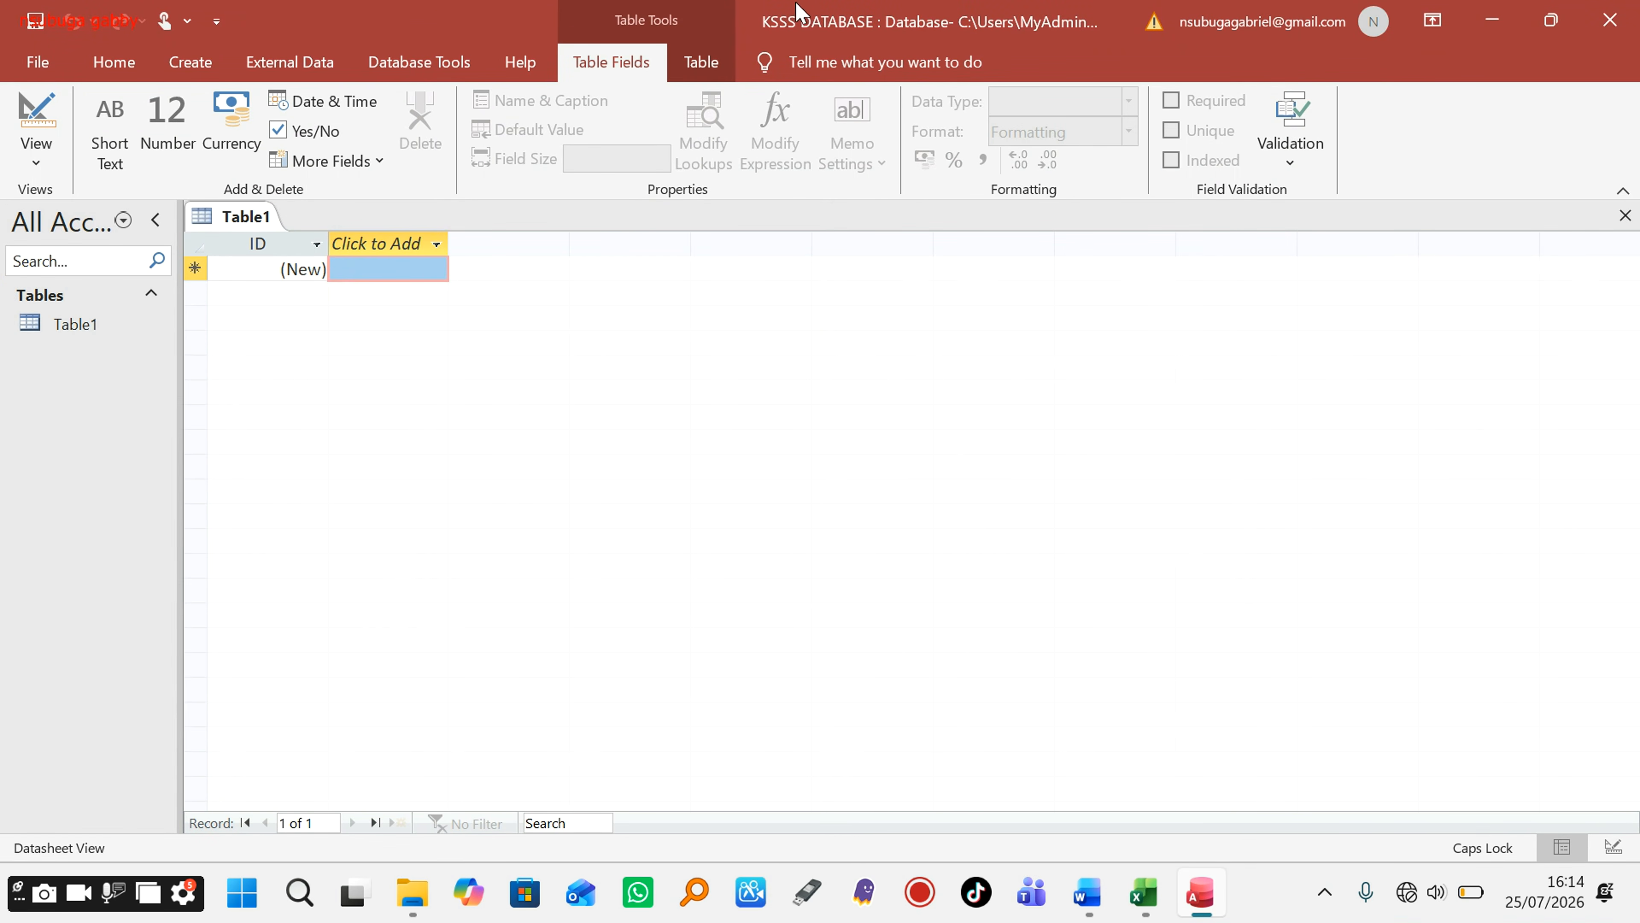
pyautogui.click(1492, 20)
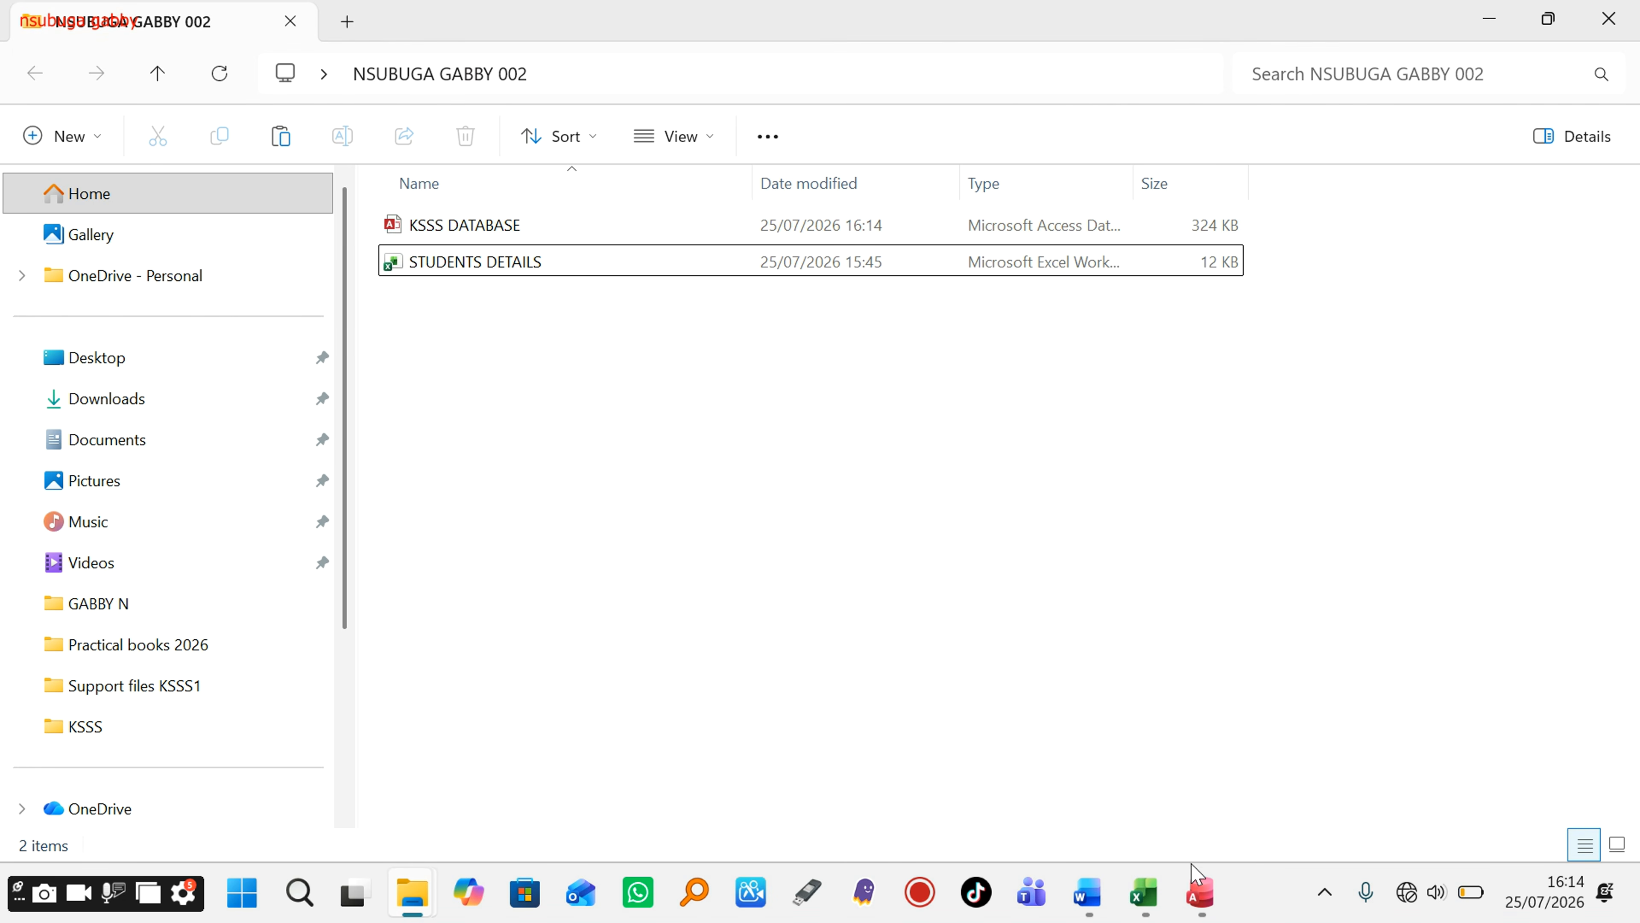
pyautogui.click(1199, 895)
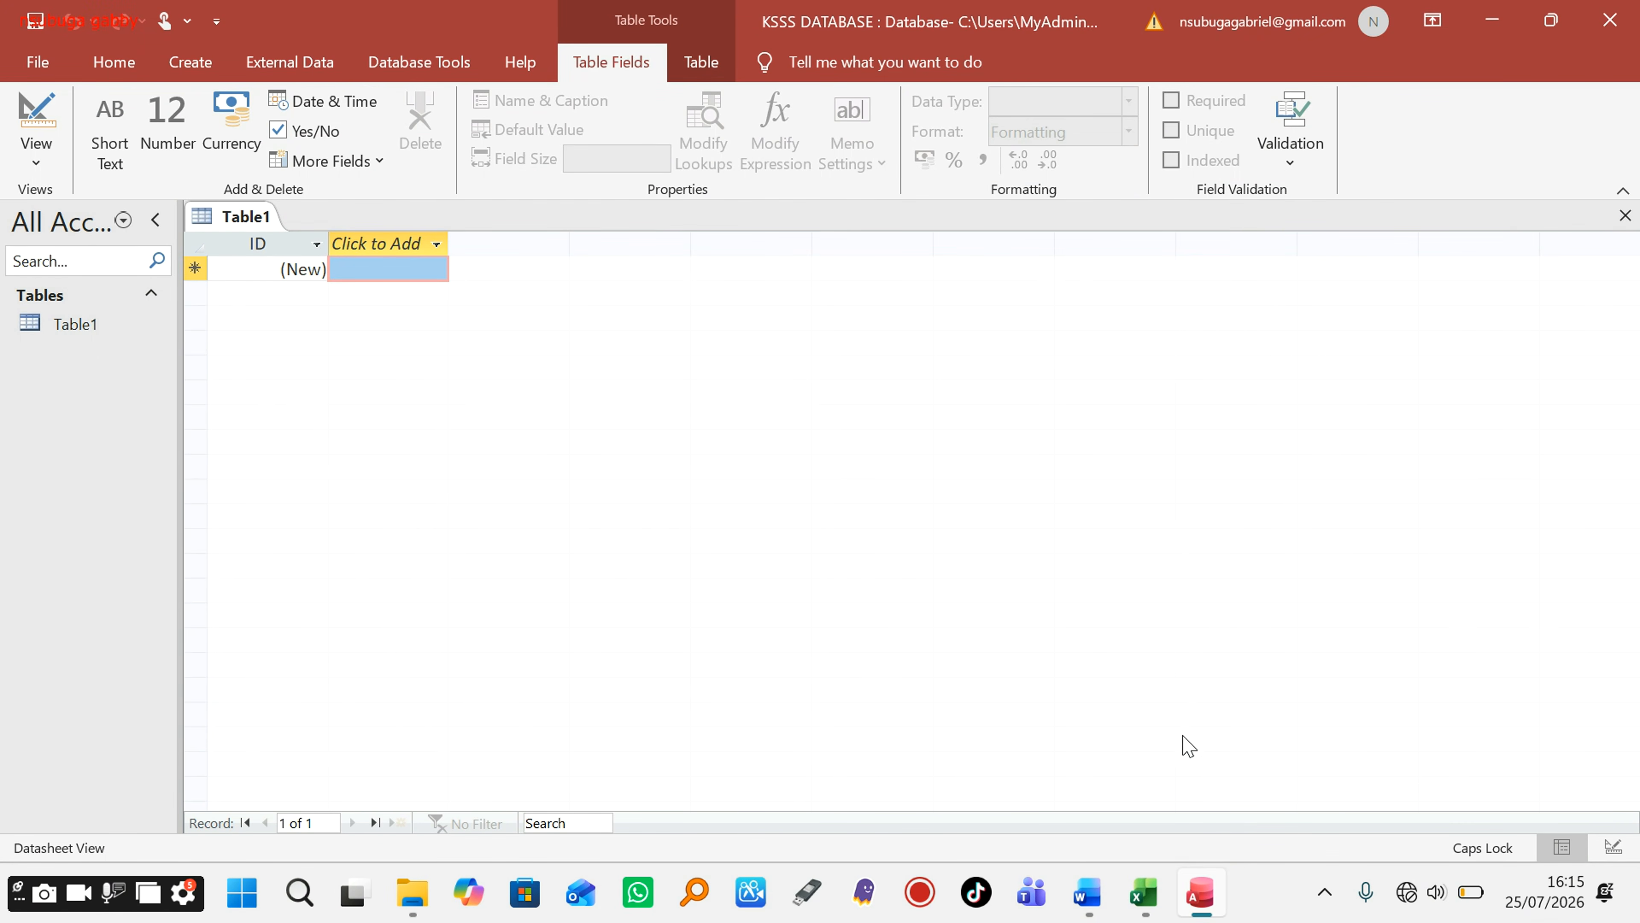
pyautogui.moveTo(1144, 895)
pyautogui.click(1152, 791)
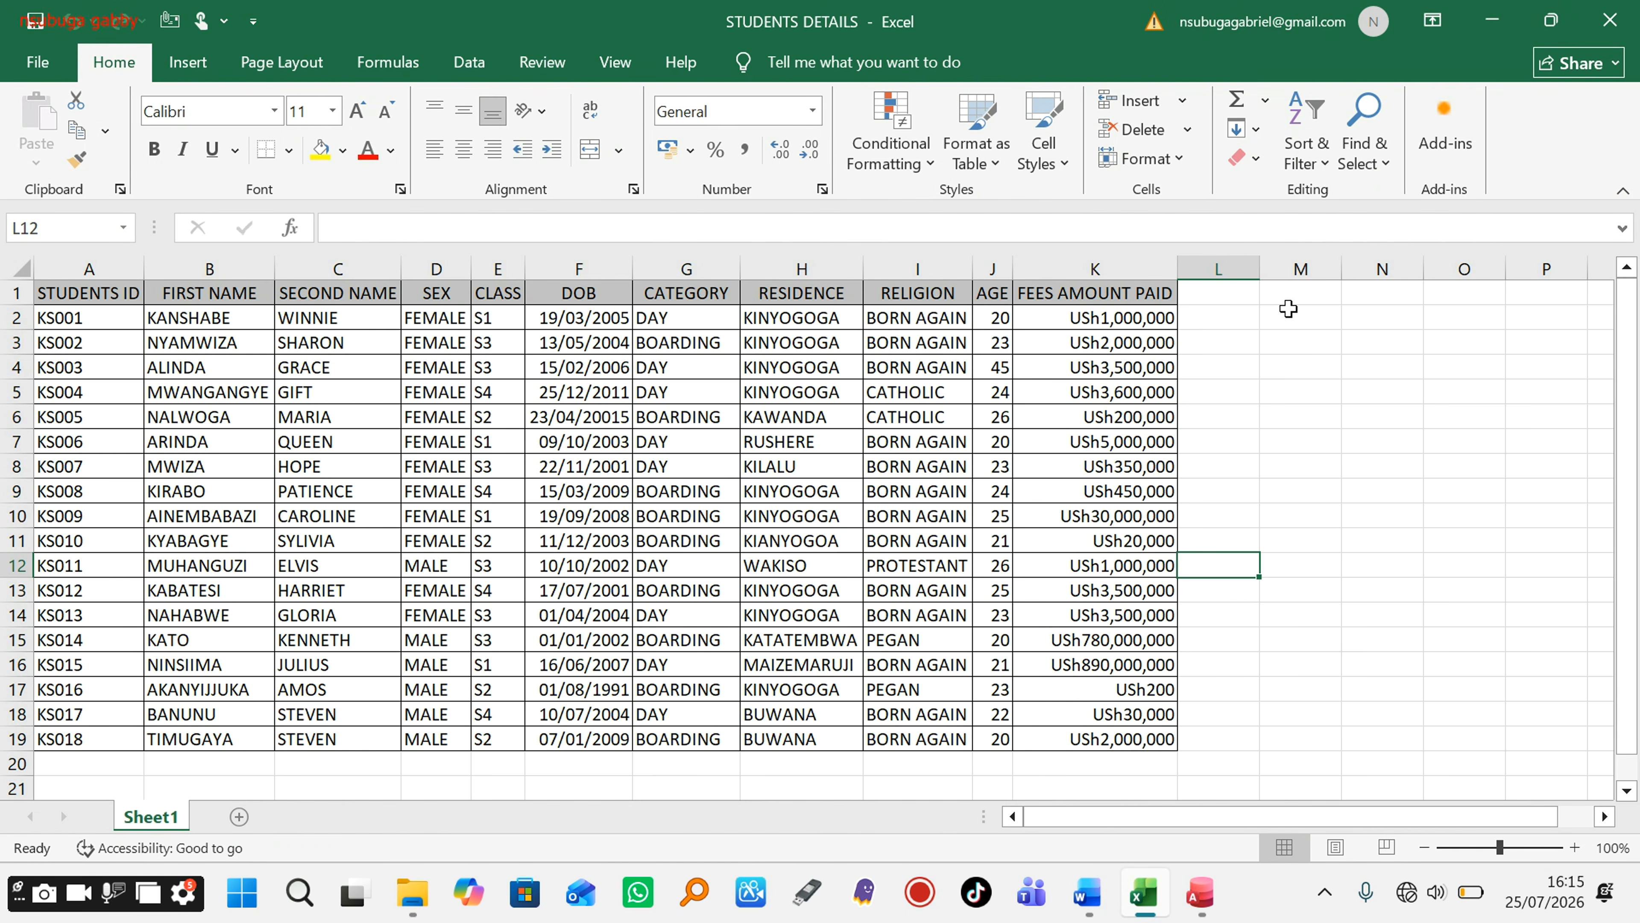
pyautogui.click(1497, 17)
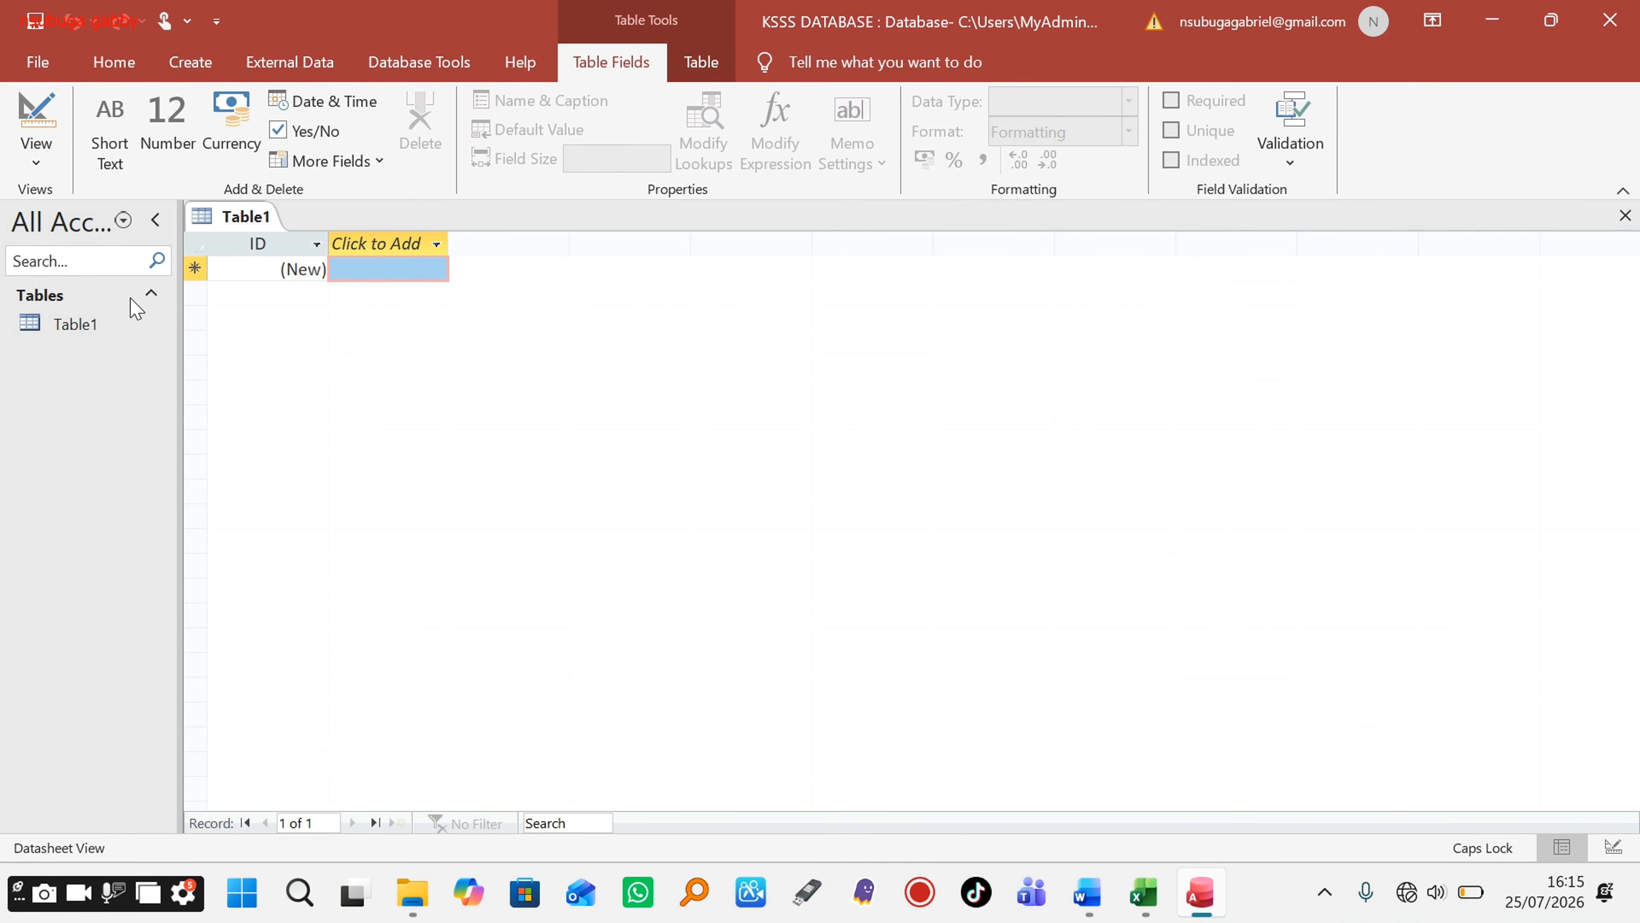
# Step: Choose External Data > New Data Source > From File > Excel to start the import
pyautogui.click(292, 63)
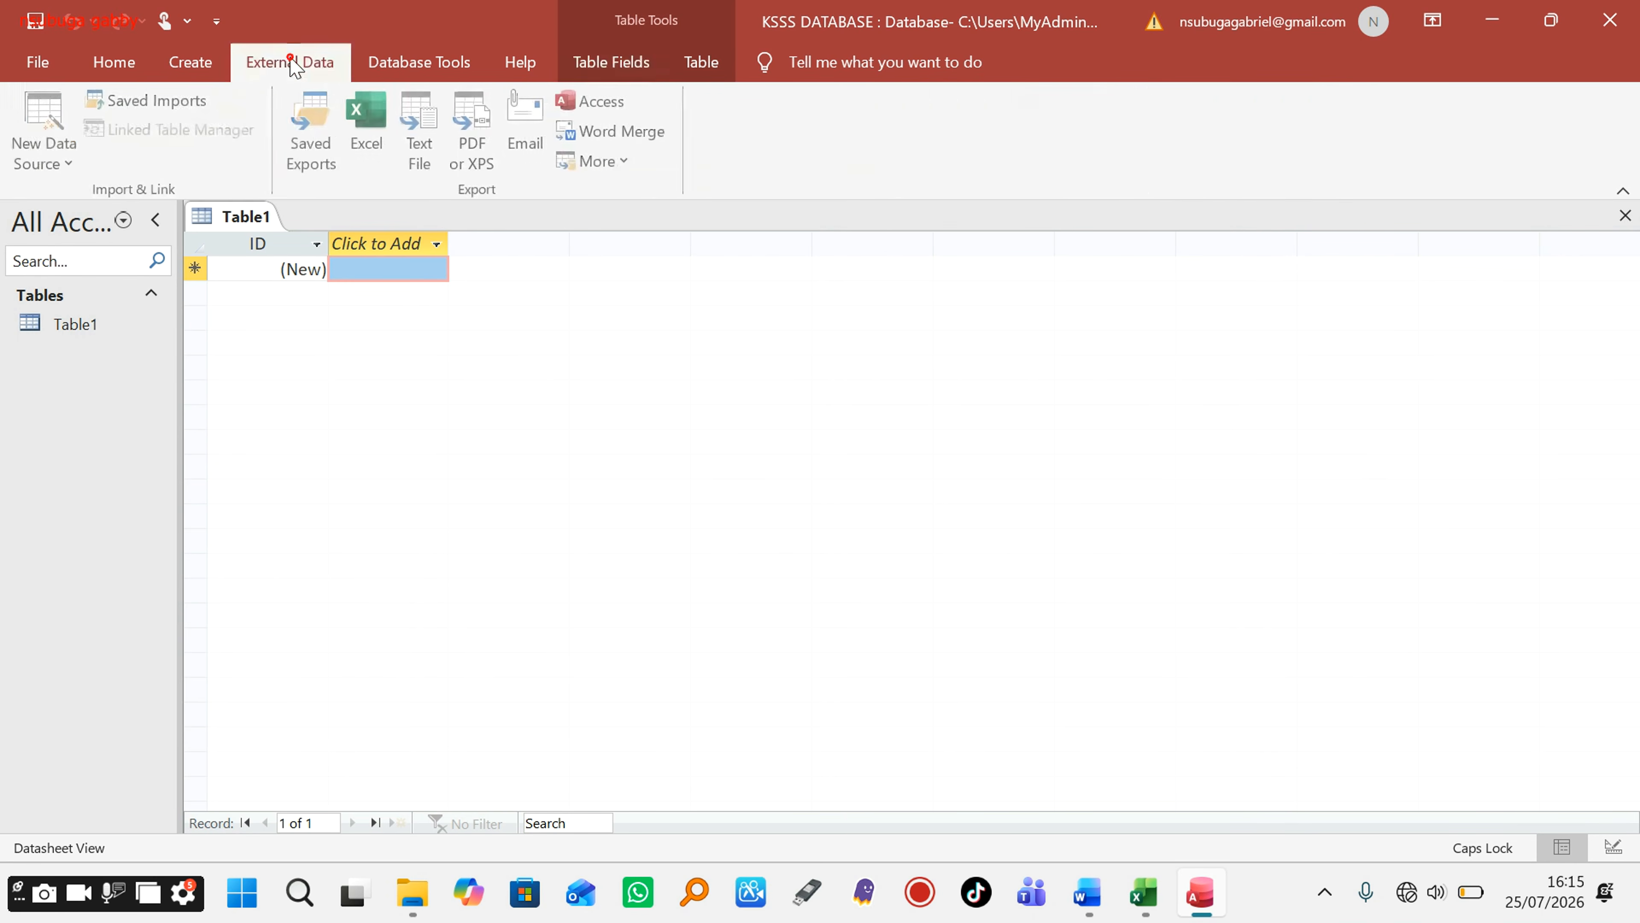
pyautogui.click(52, 144)
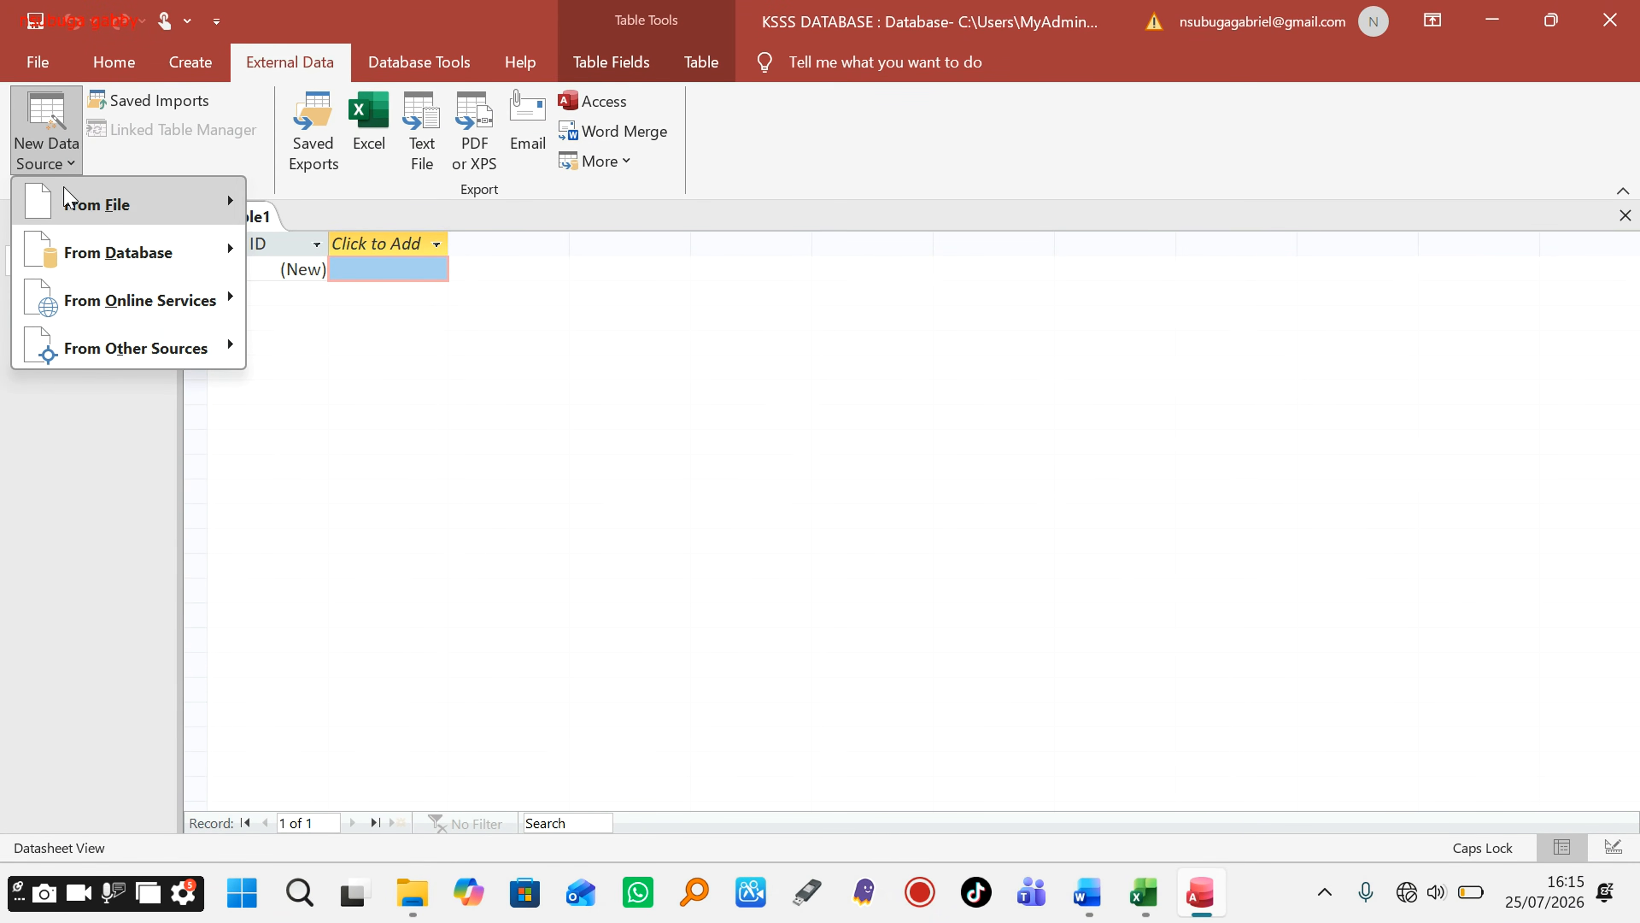
pyautogui.moveTo(78, 213)
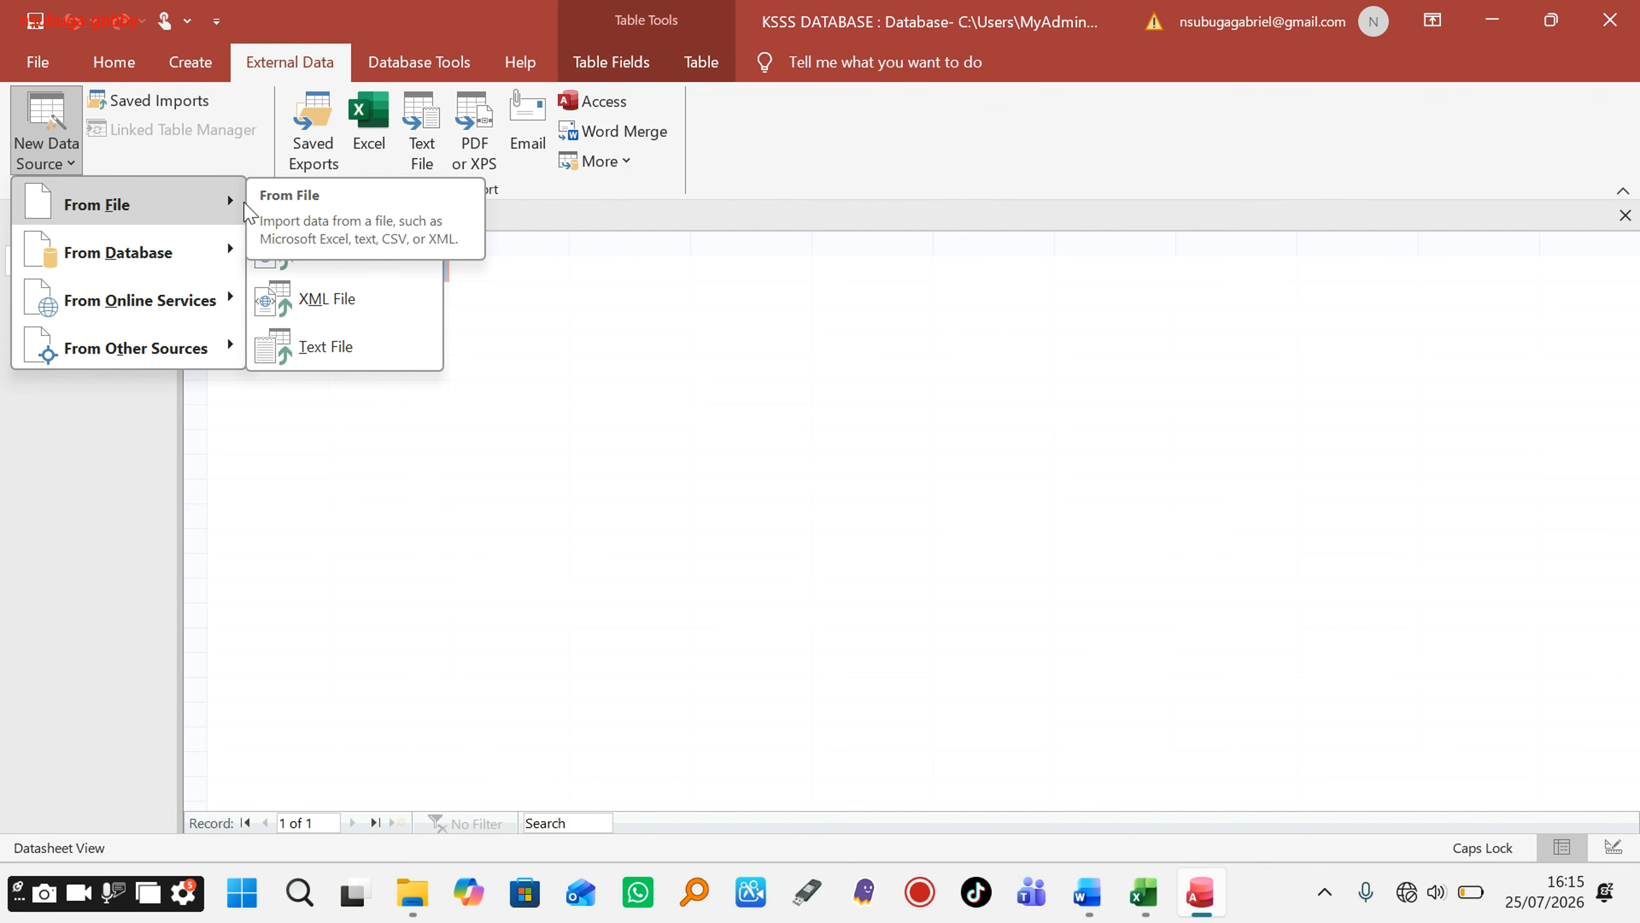
pyautogui.click(622, 298)
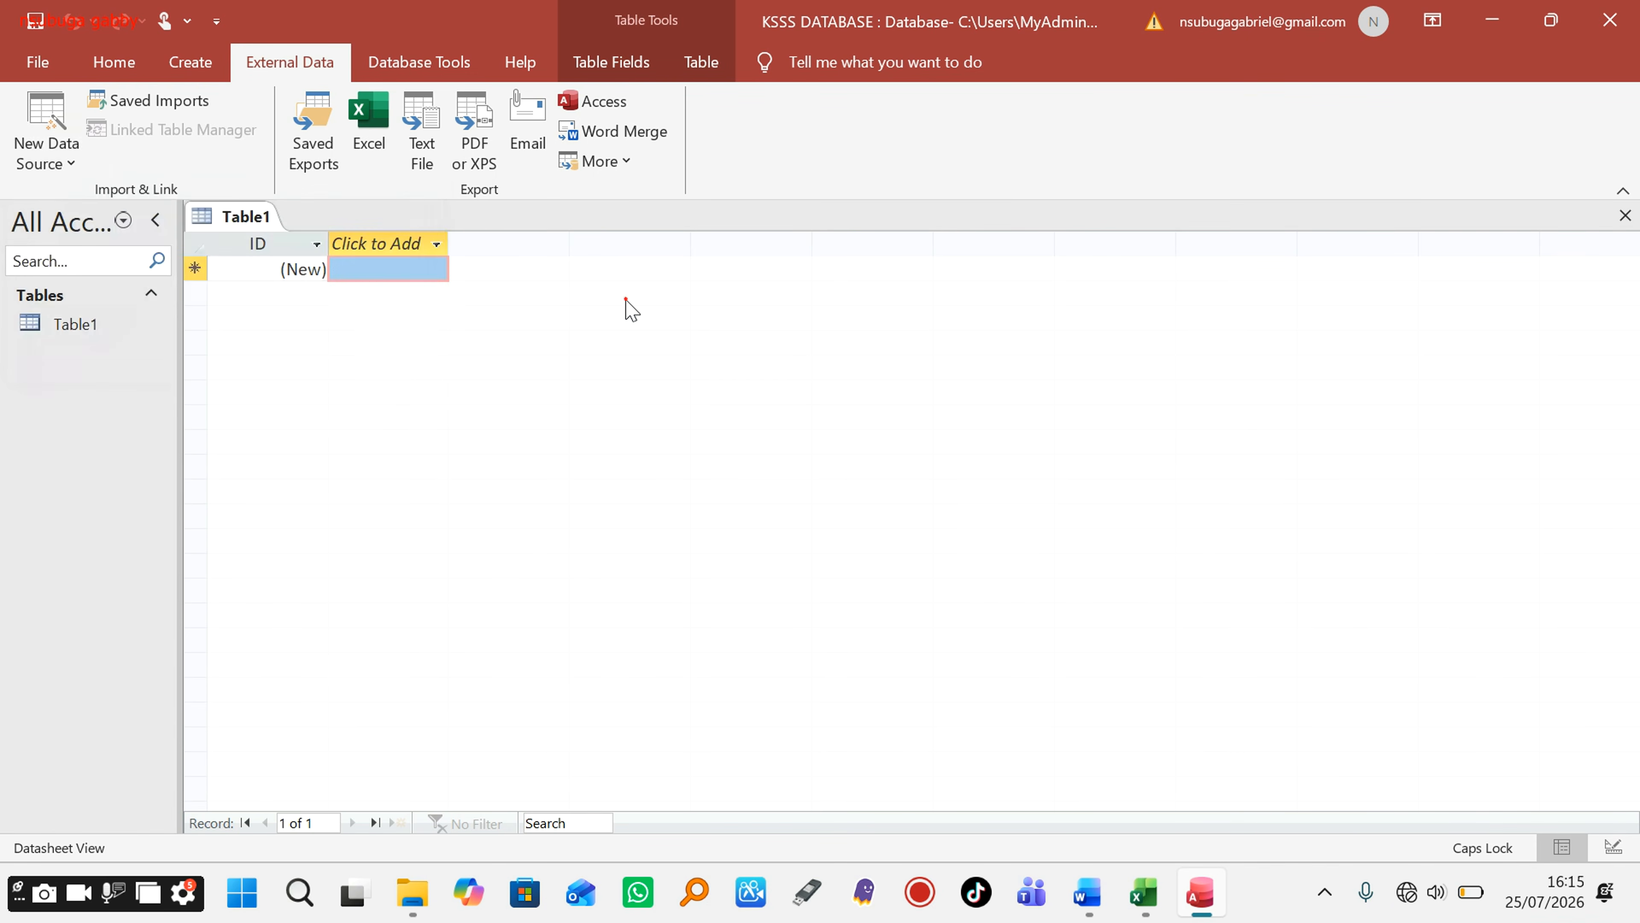
pyautogui.click(44, 122)
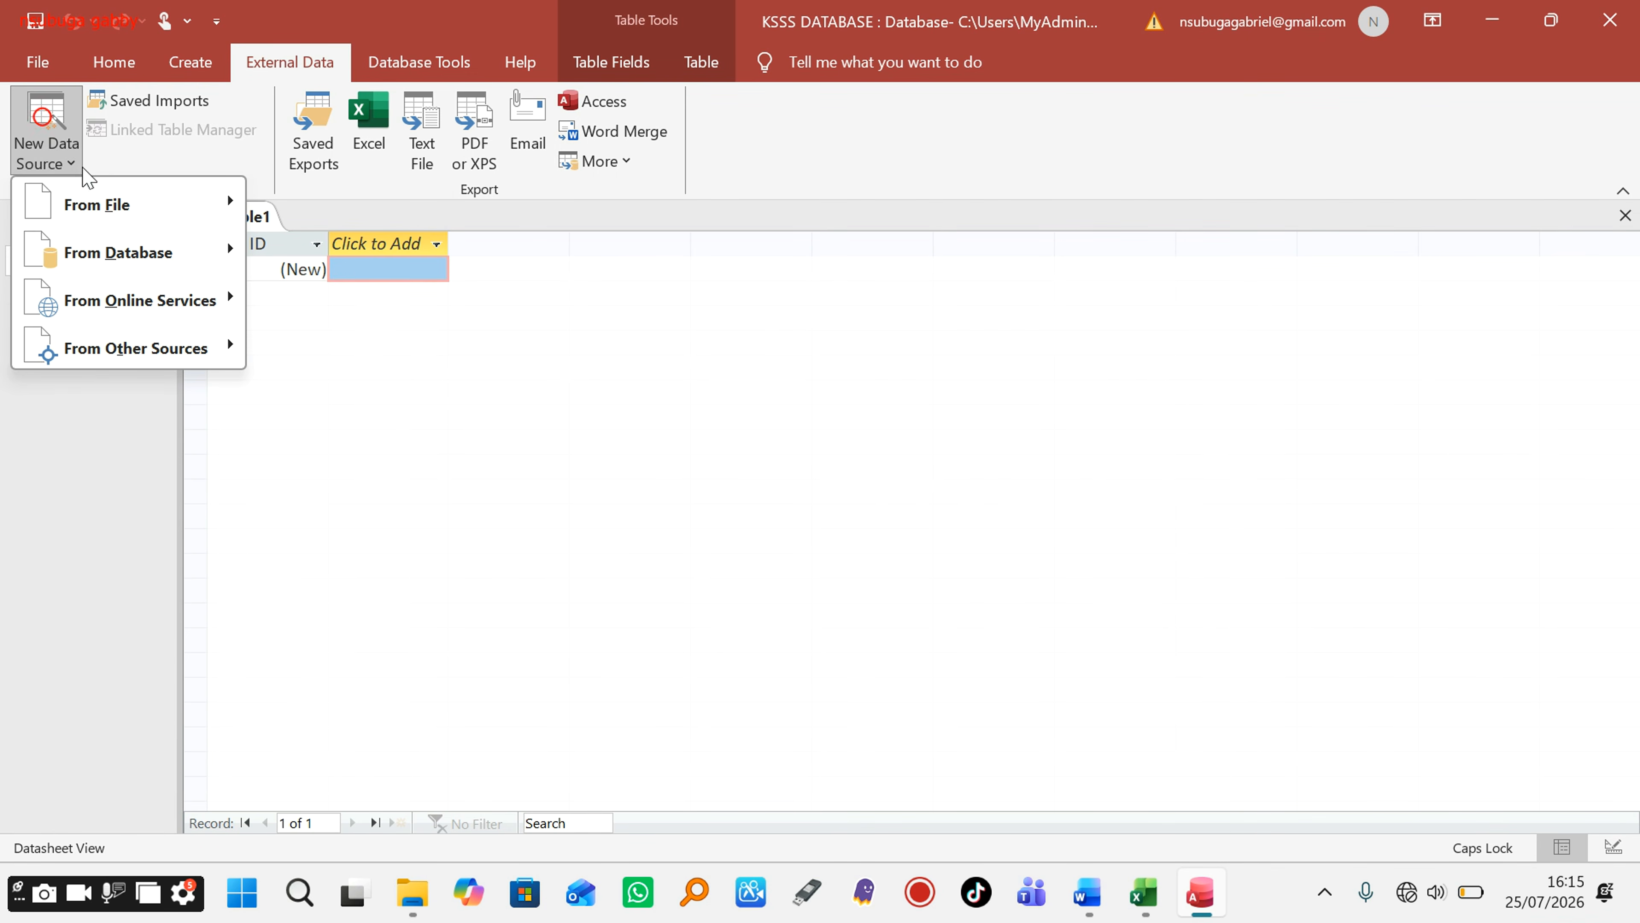
pyautogui.moveTo(154, 218)
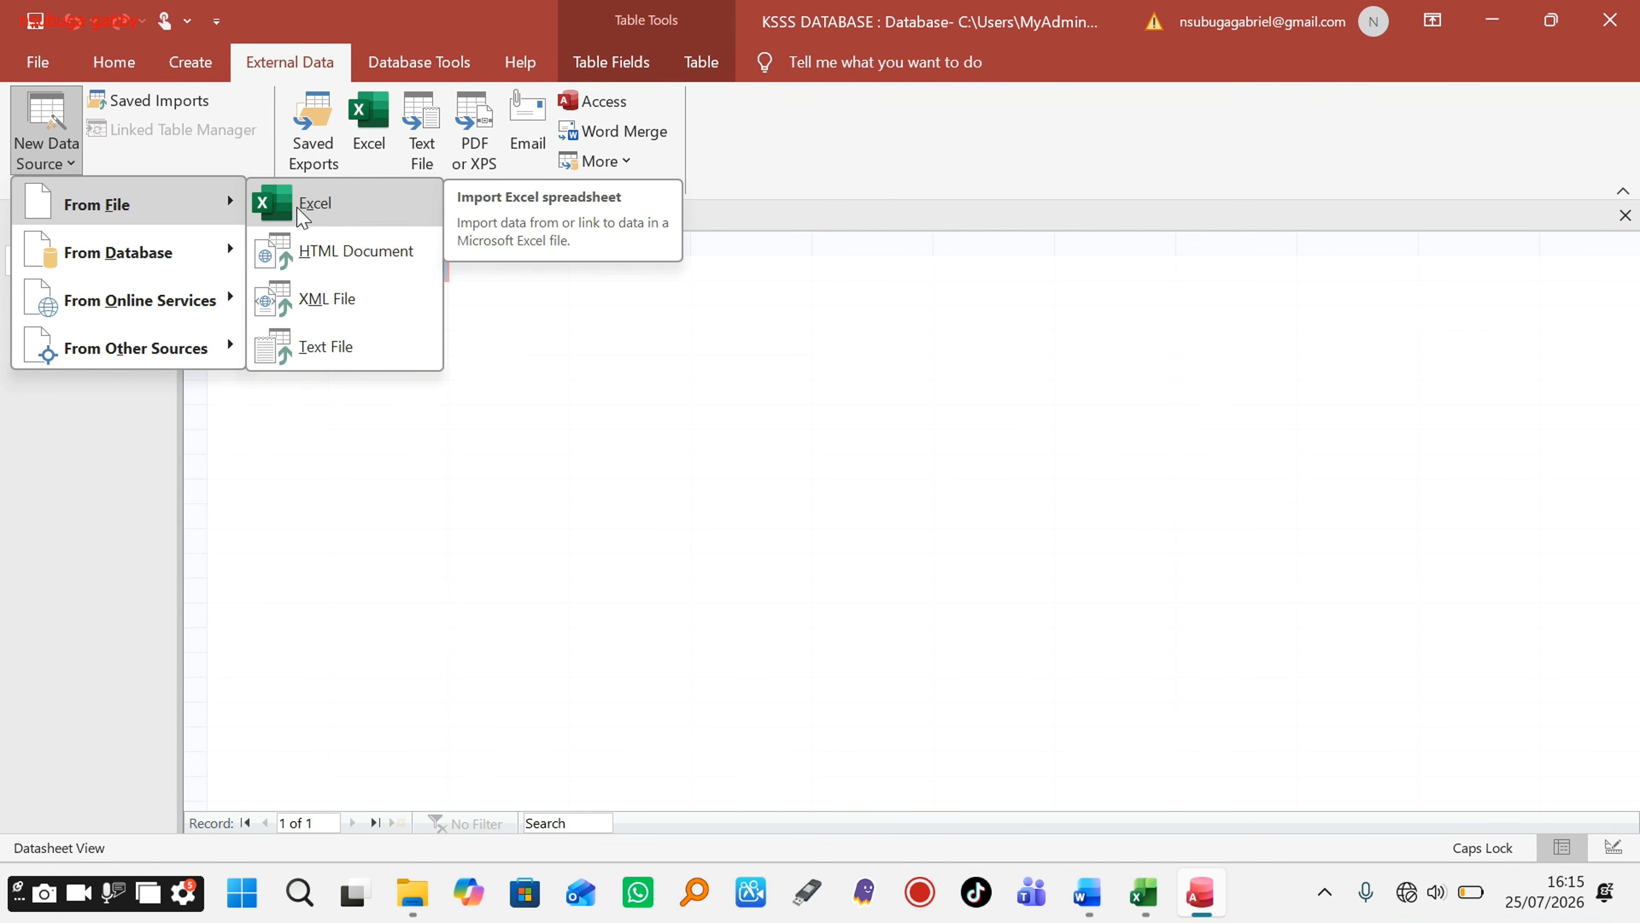
pyautogui.click(298, 208)
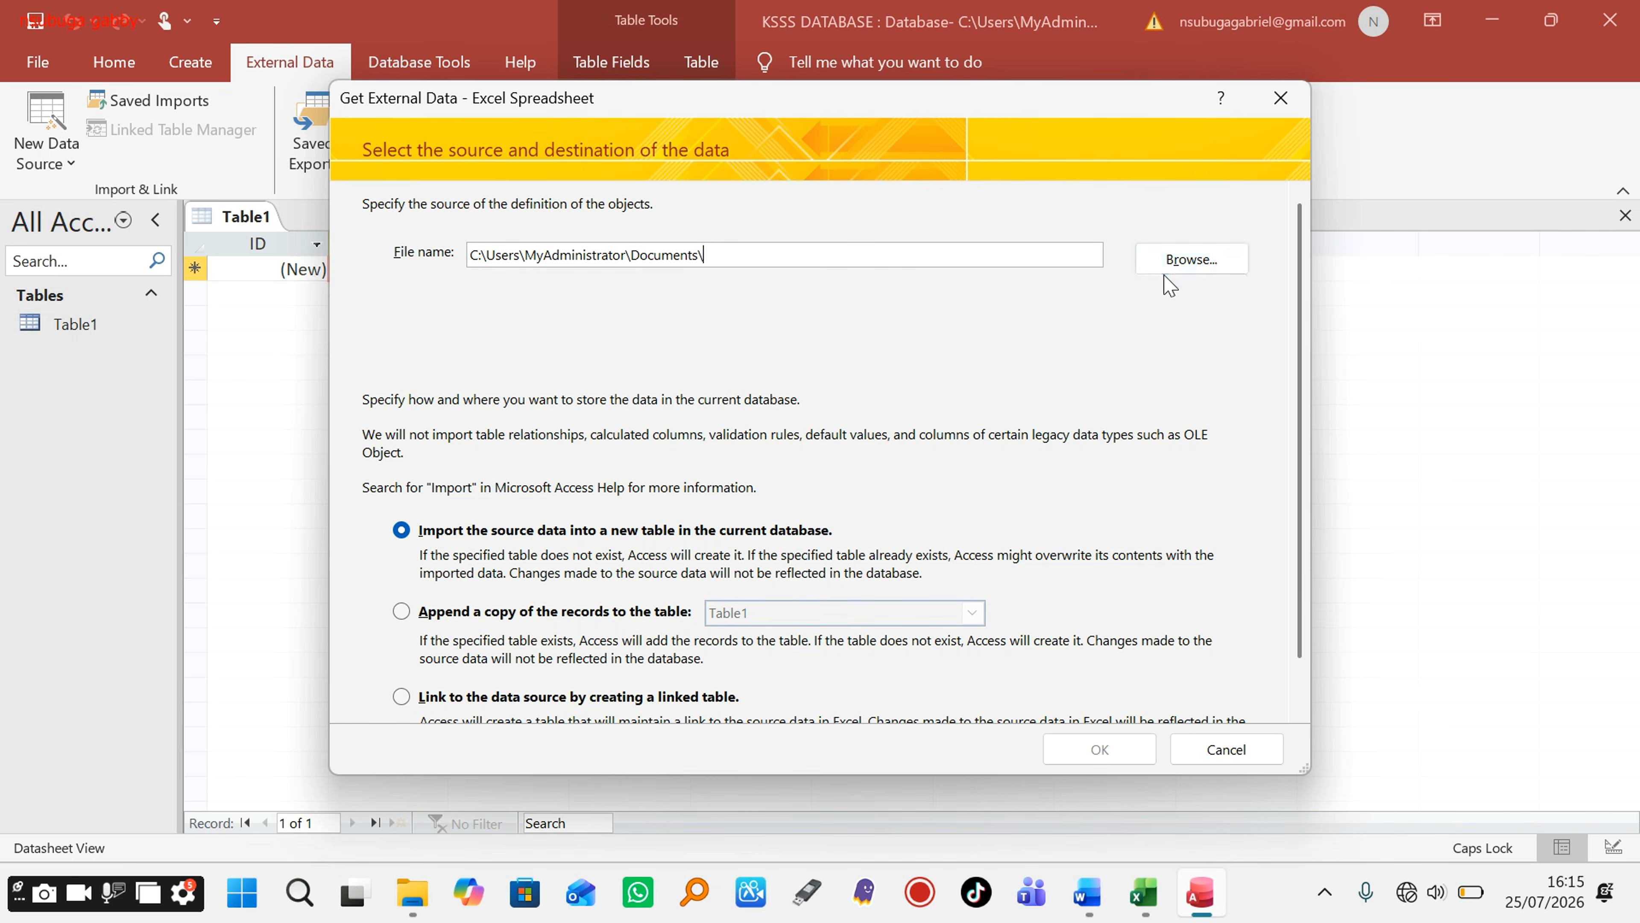
# Step: Browse to the desktop working folder and pick STUDENTS DETAILS.xlsx as the import source
pyautogui.click(1192, 260)
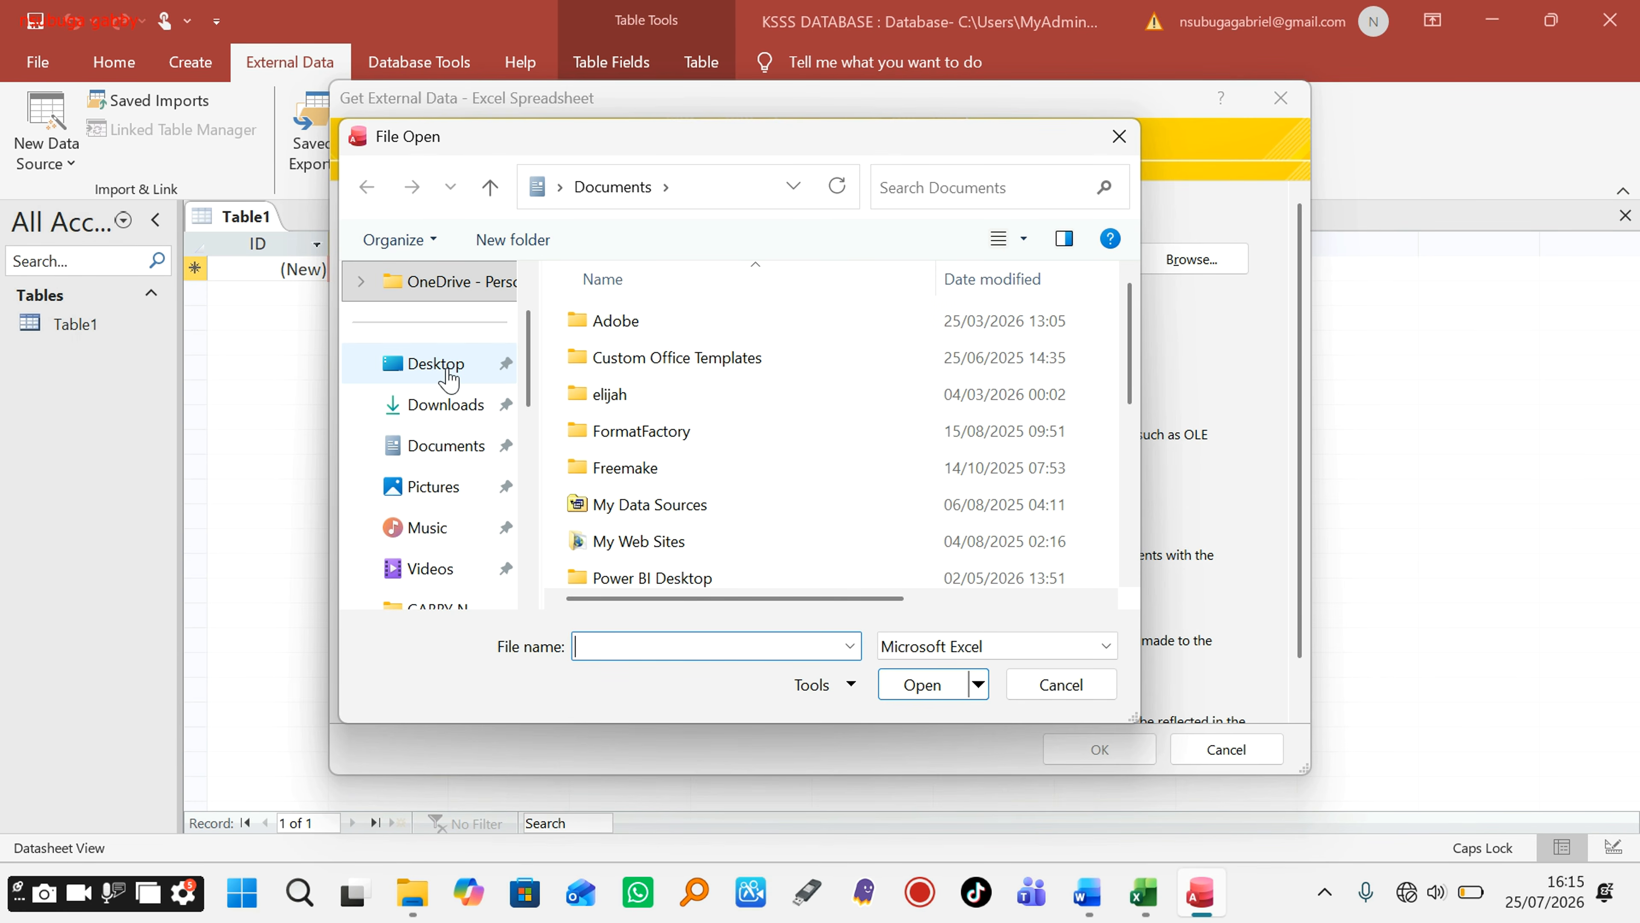
pyautogui.click(448, 366)
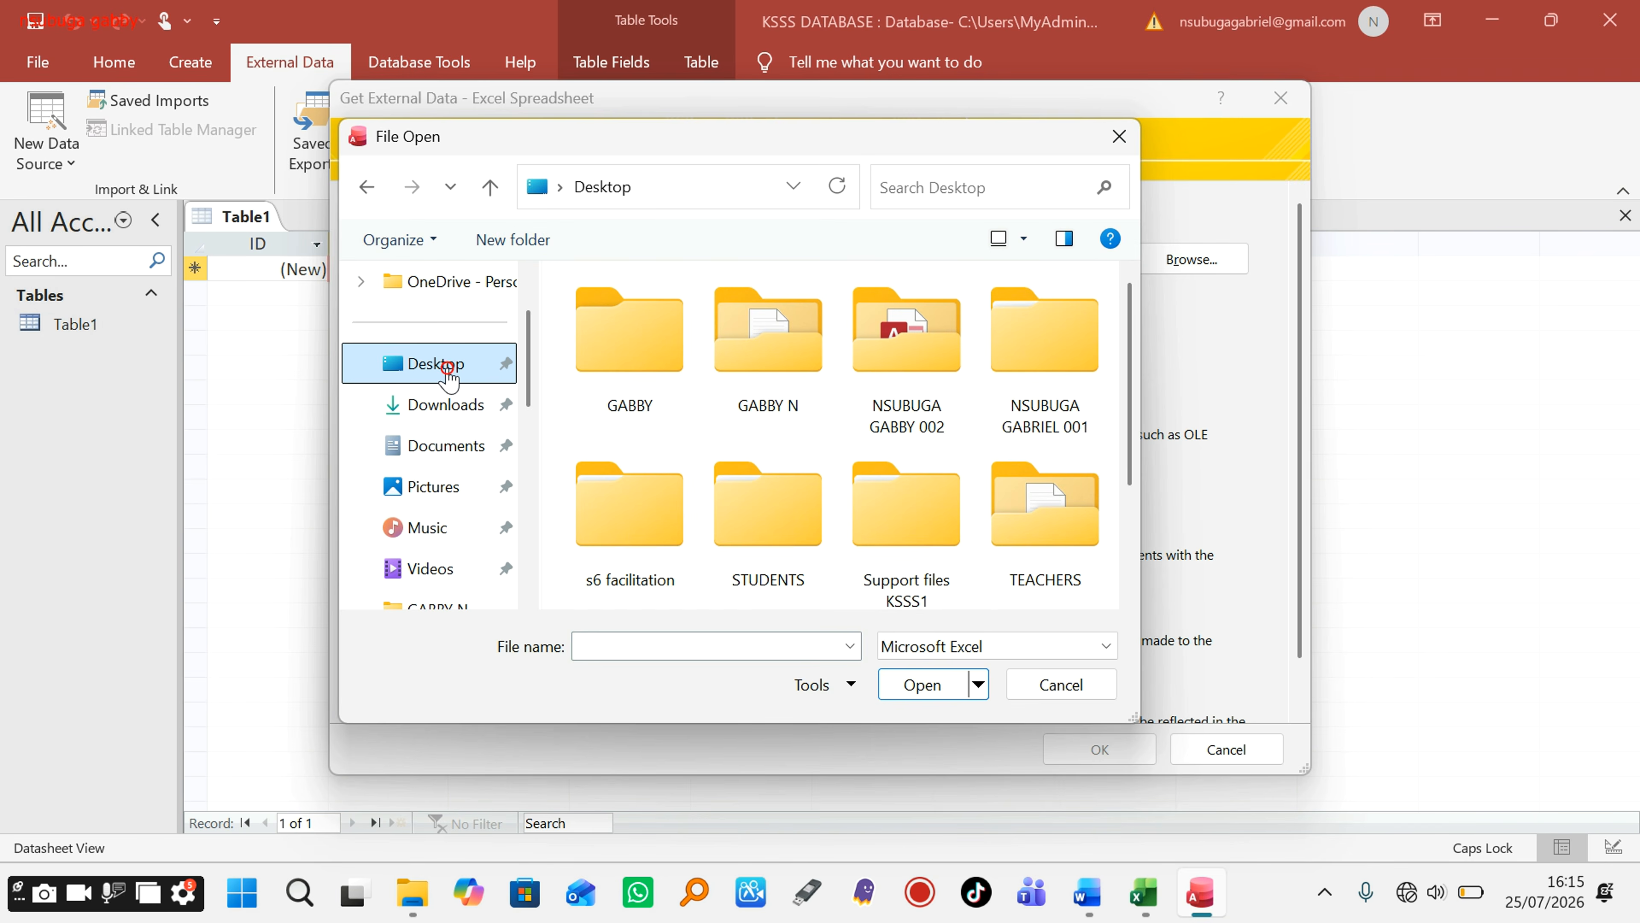
pyautogui.doubleClick(900, 361)
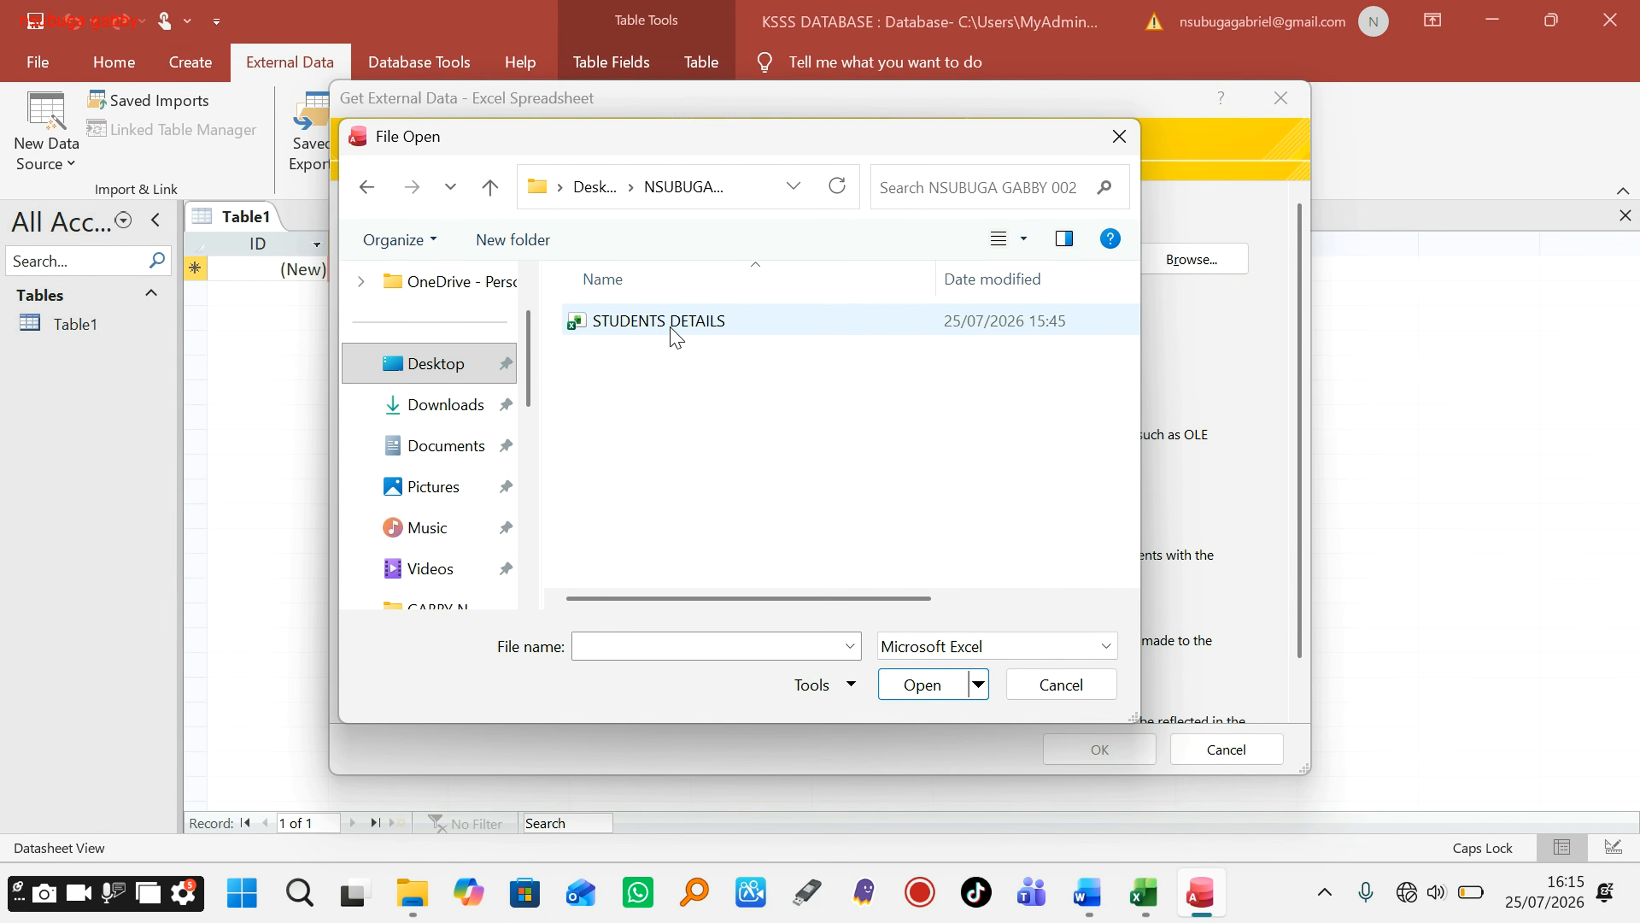
pyautogui.click(672, 327)
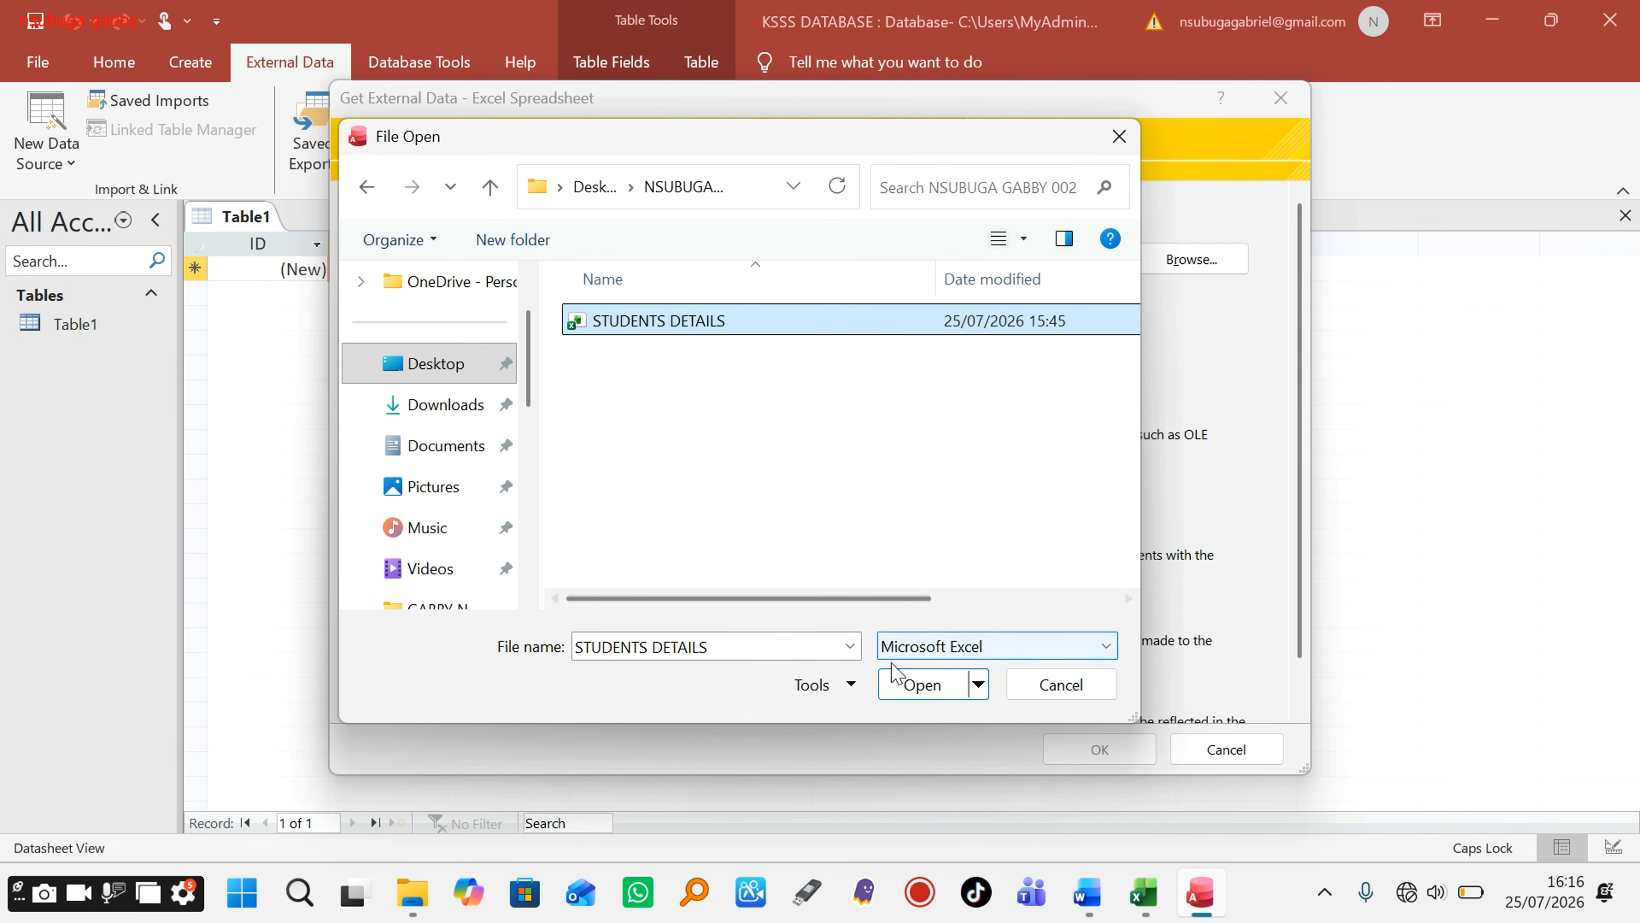
pyautogui.click(897, 677)
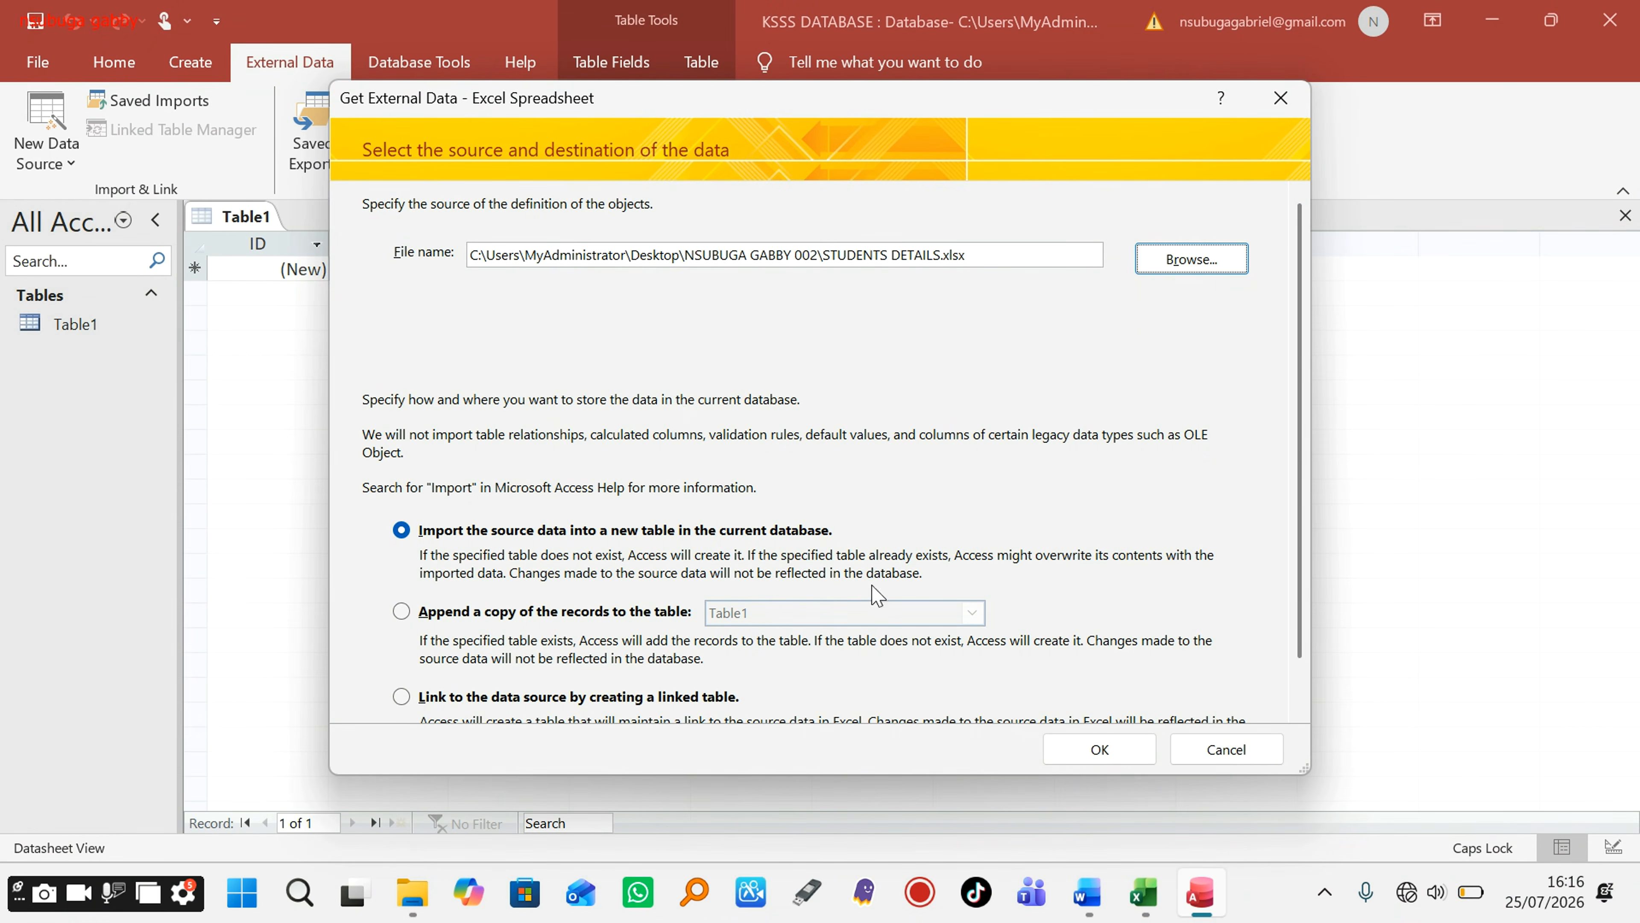
# Step: Confirm import into a new table, check the workbook, then accept Sheet1 in the wizard
pyautogui.click(1099, 750)
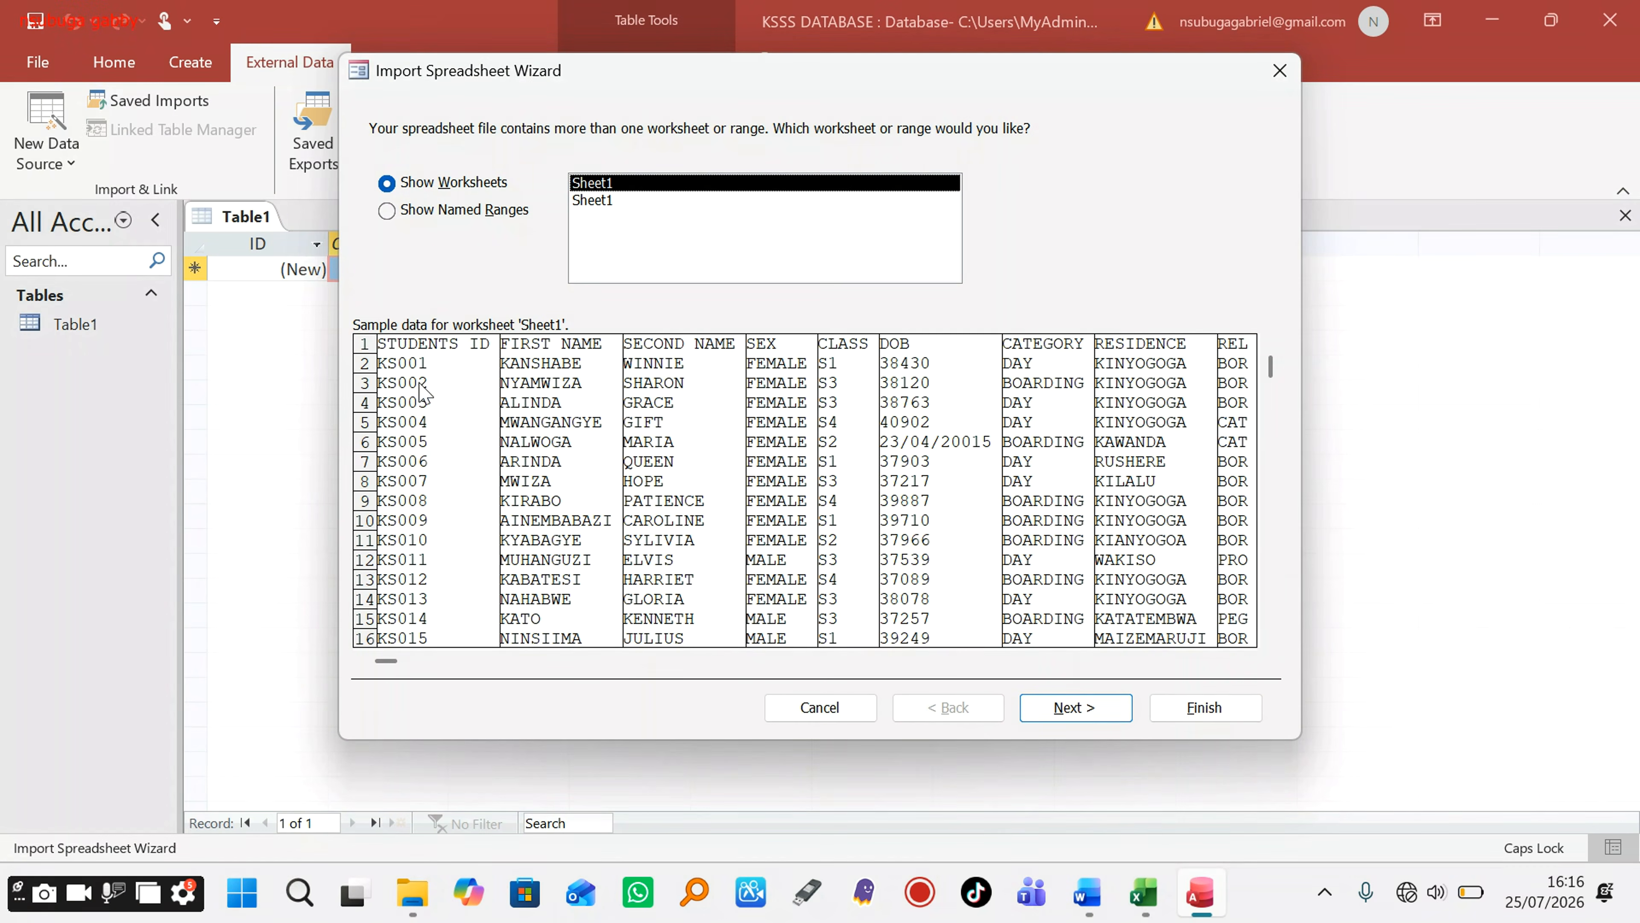
pyautogui.click(1144, 894)
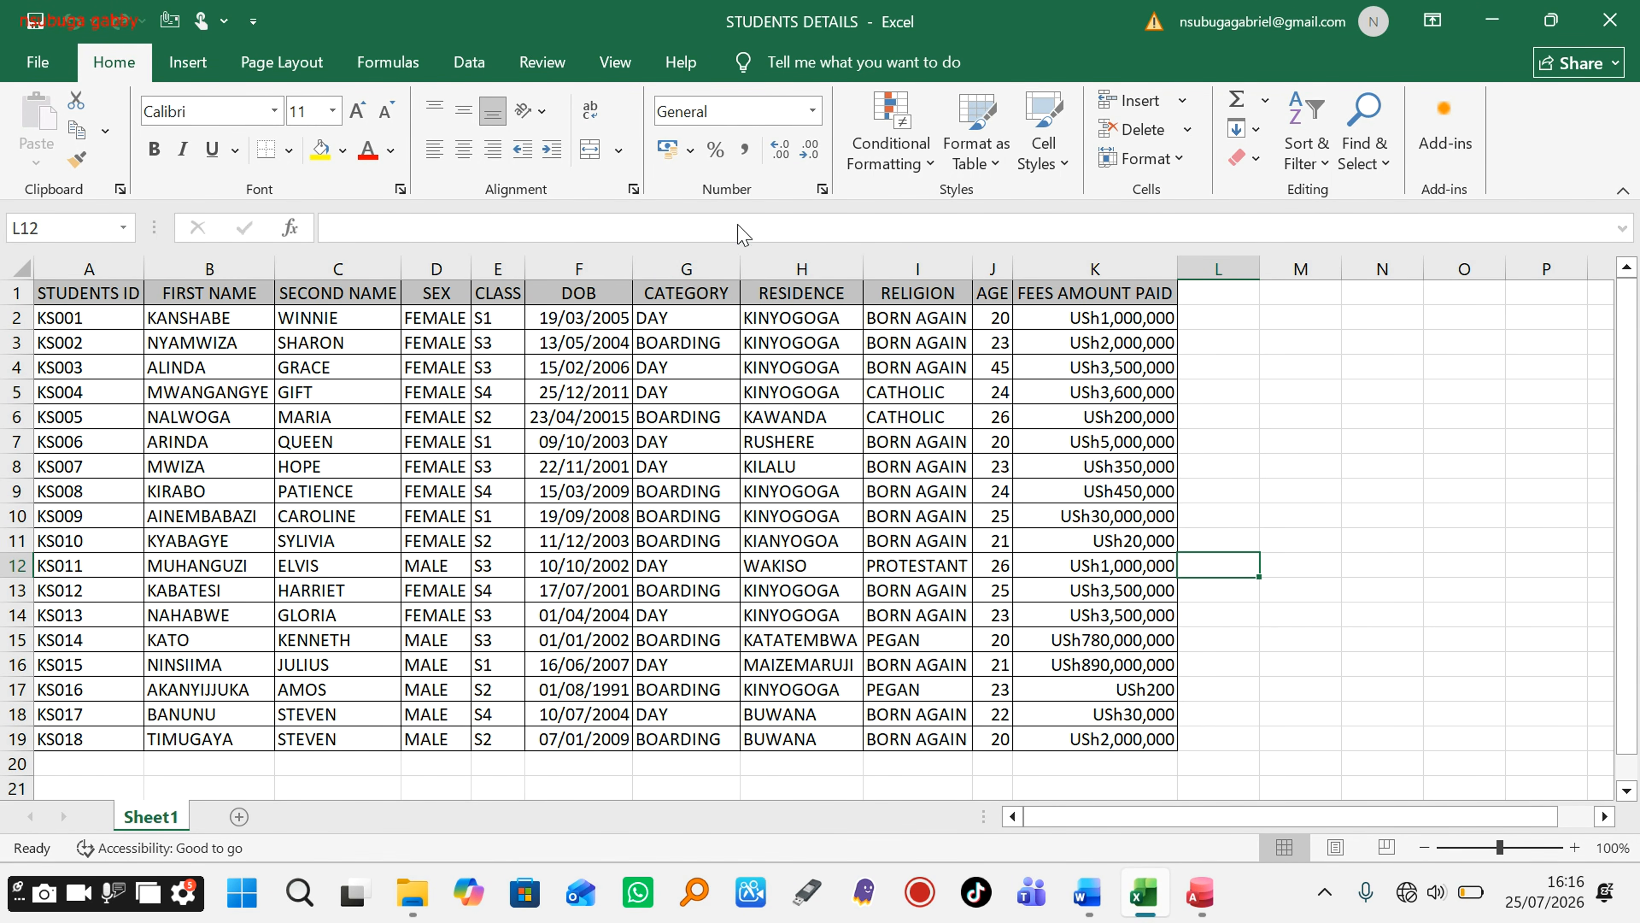
pyautogui.click(1492, 26)
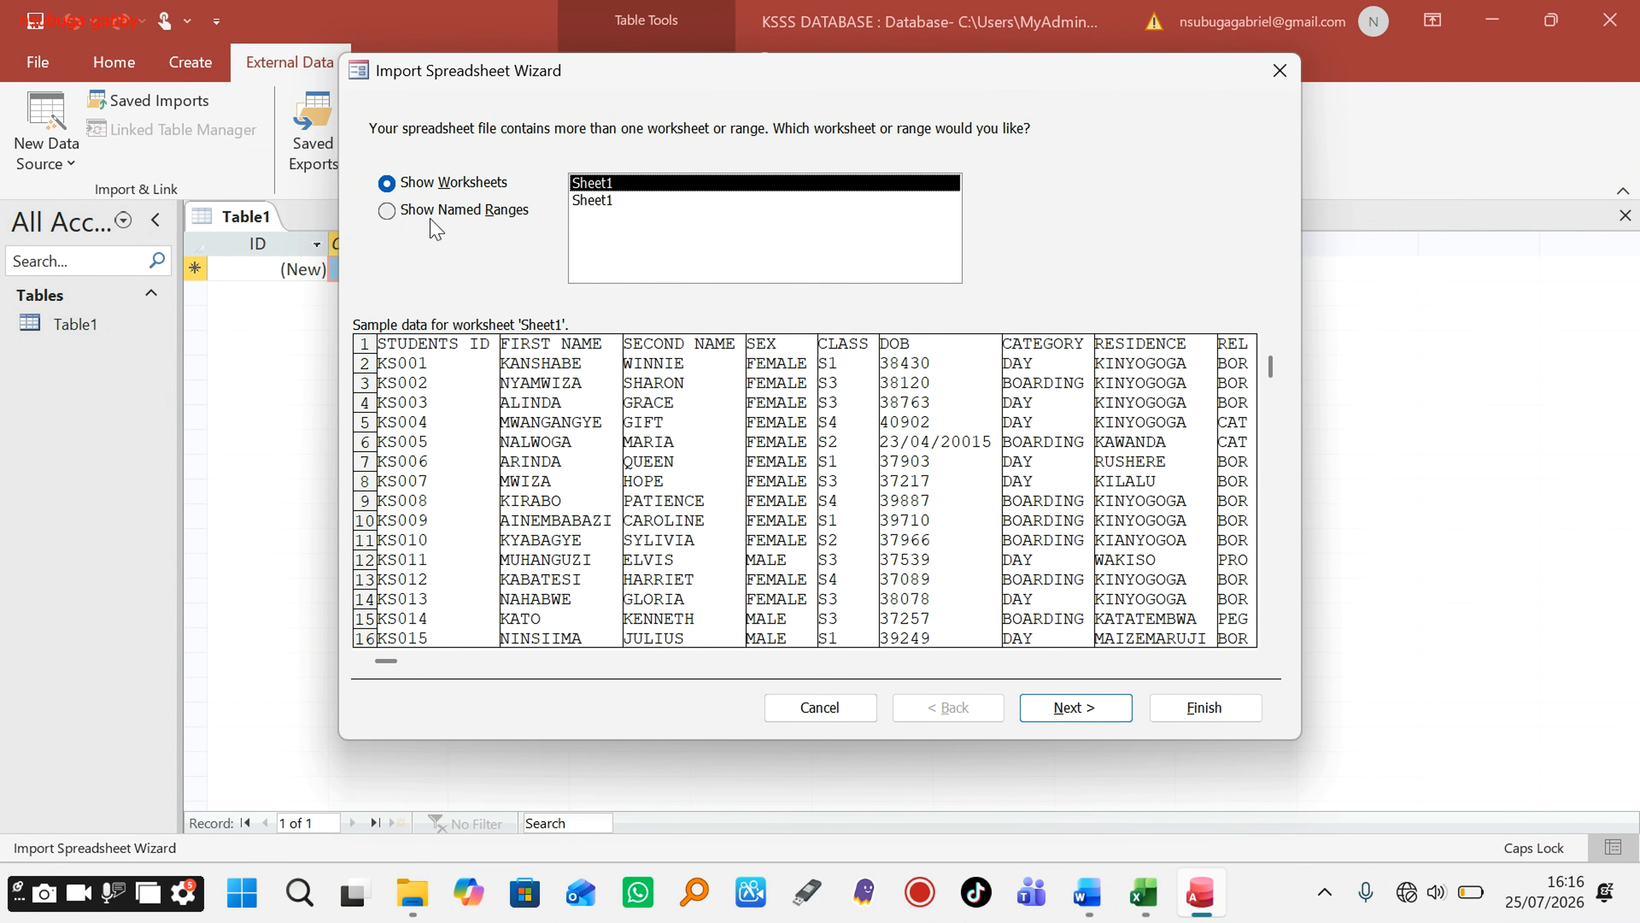
pyautogui.click(1045, 709)
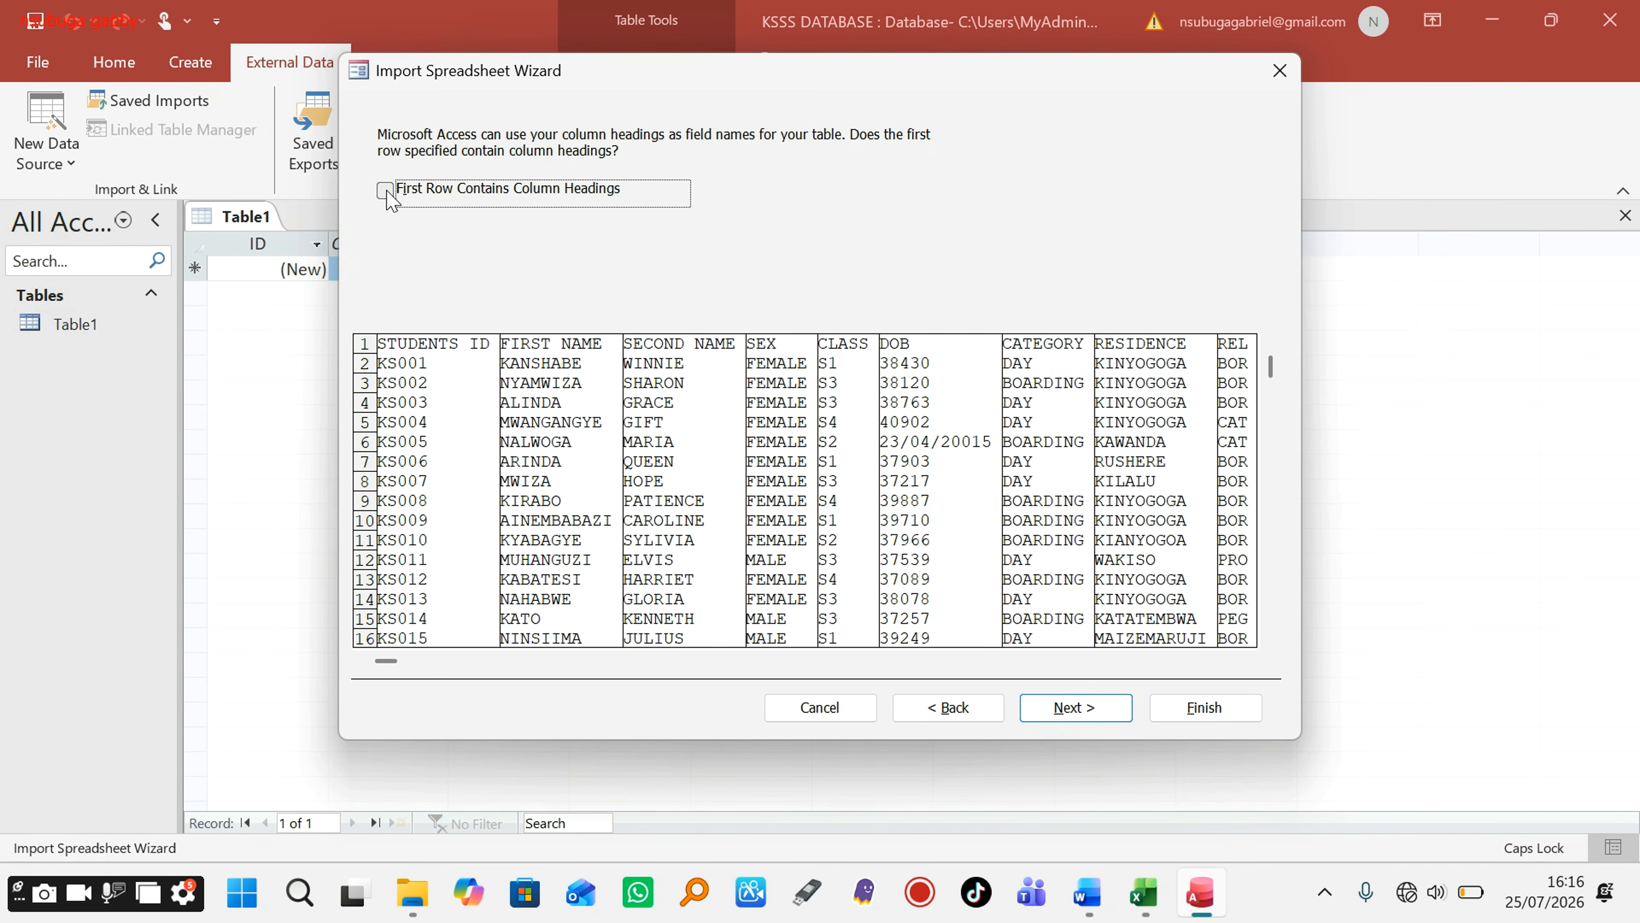
# Step: Use the sheet's first row as field names and keep the default field options to reach the primary key choice
pyautogui.click(385, 190)
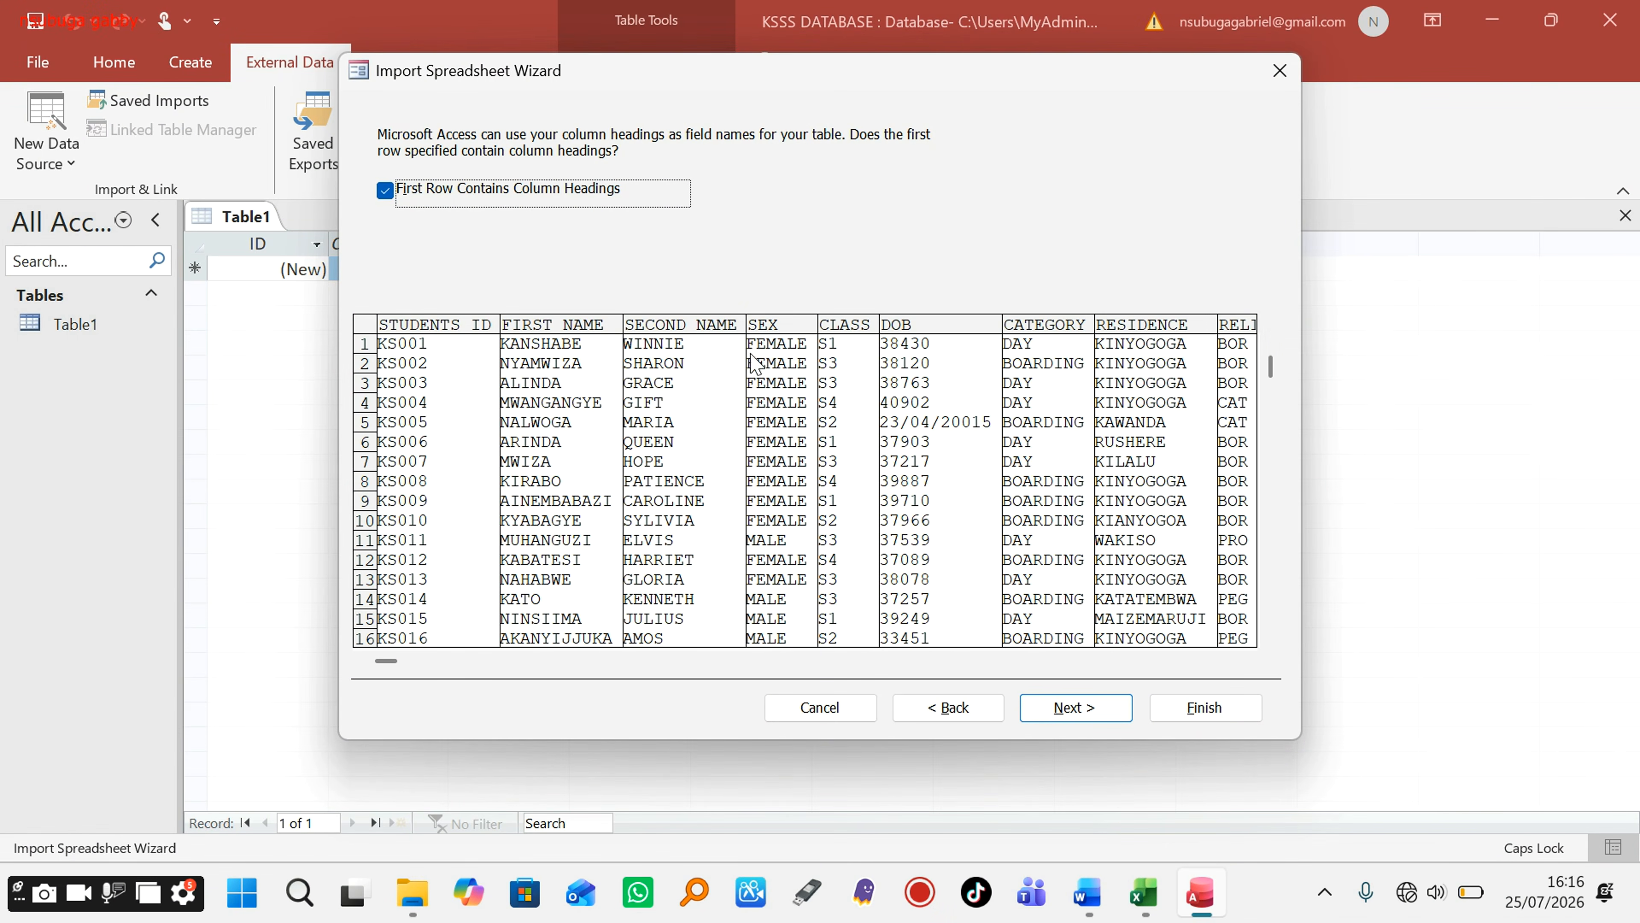
pyautogui.click(1080, 704)
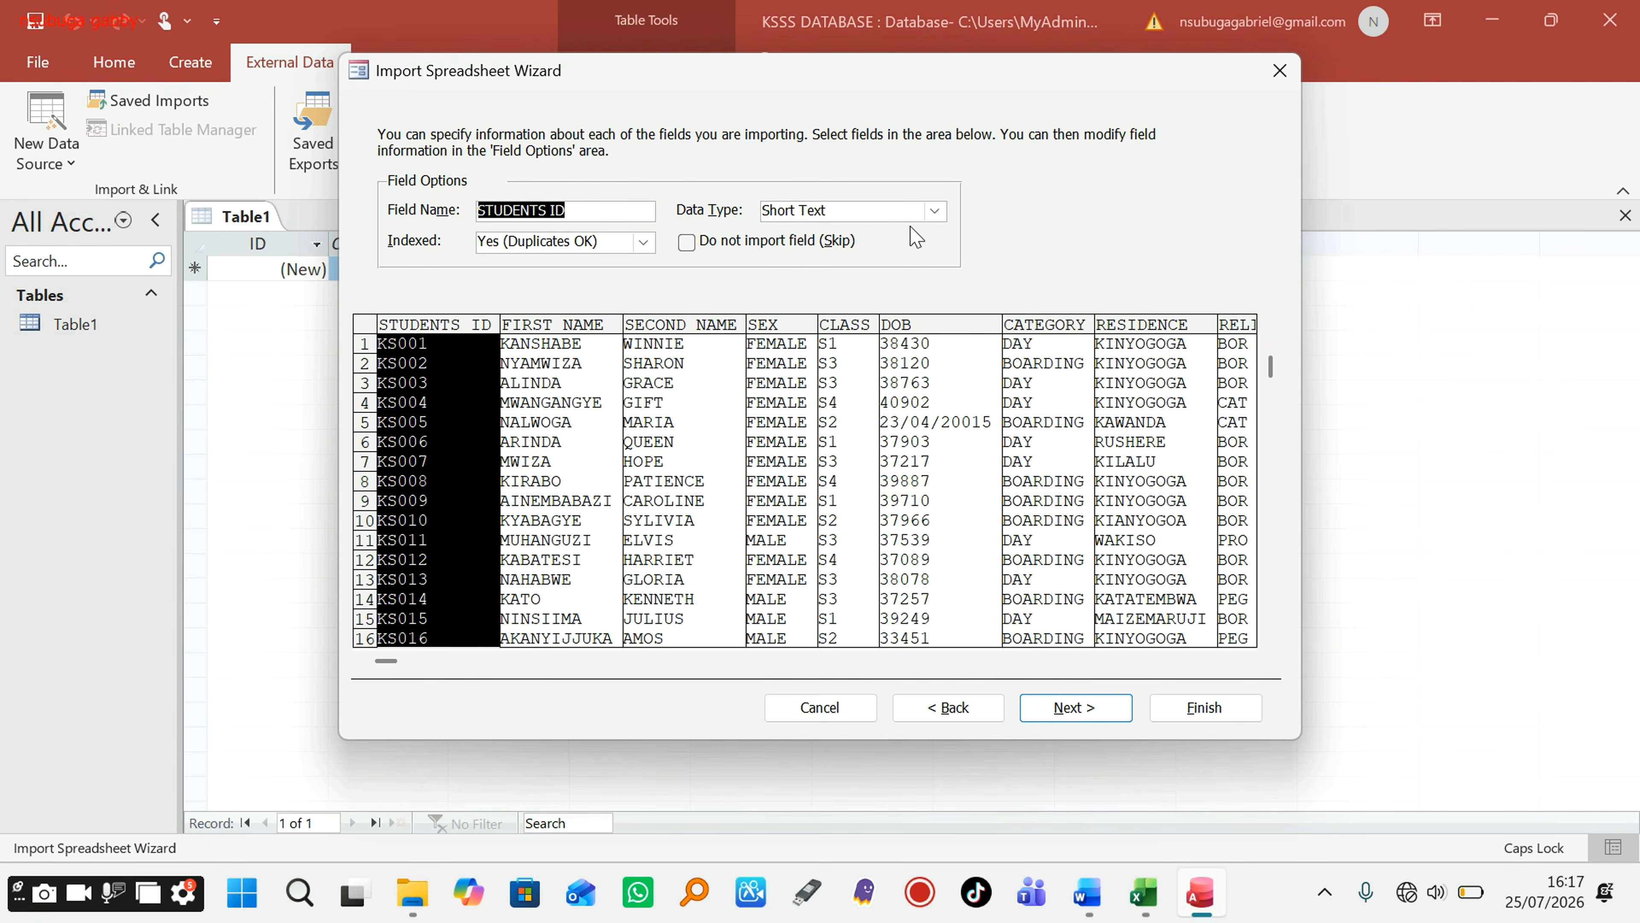
pyautogui.click(1074, 709)
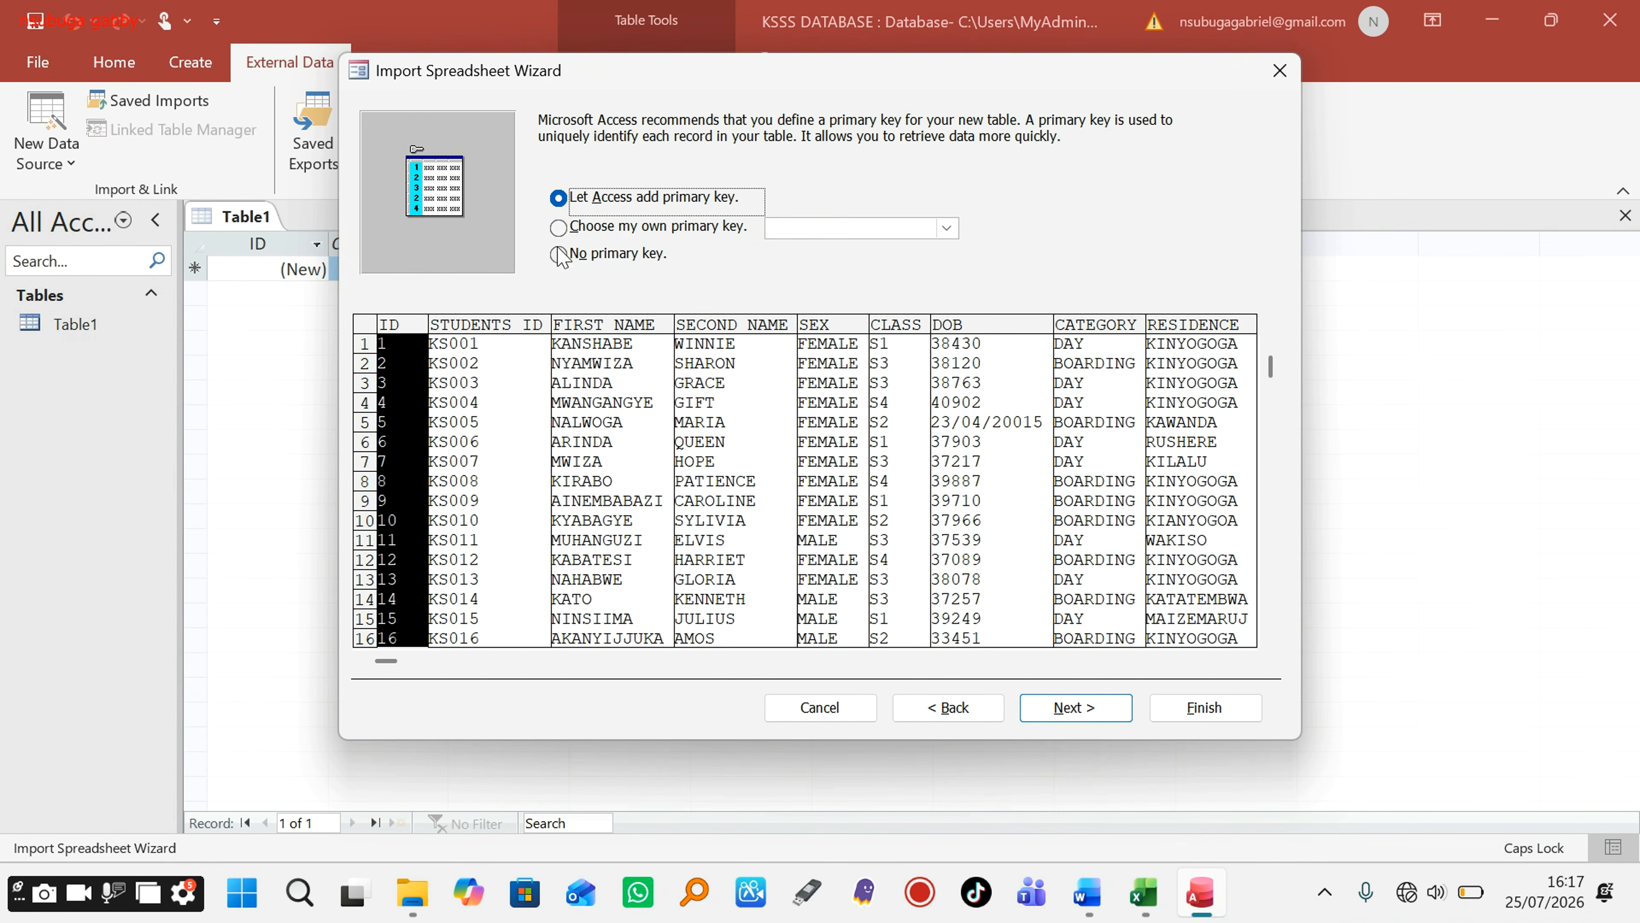
# Step: Choose my own primary key and set it to STUDENTS ID
pyautogui.click(568, 227)
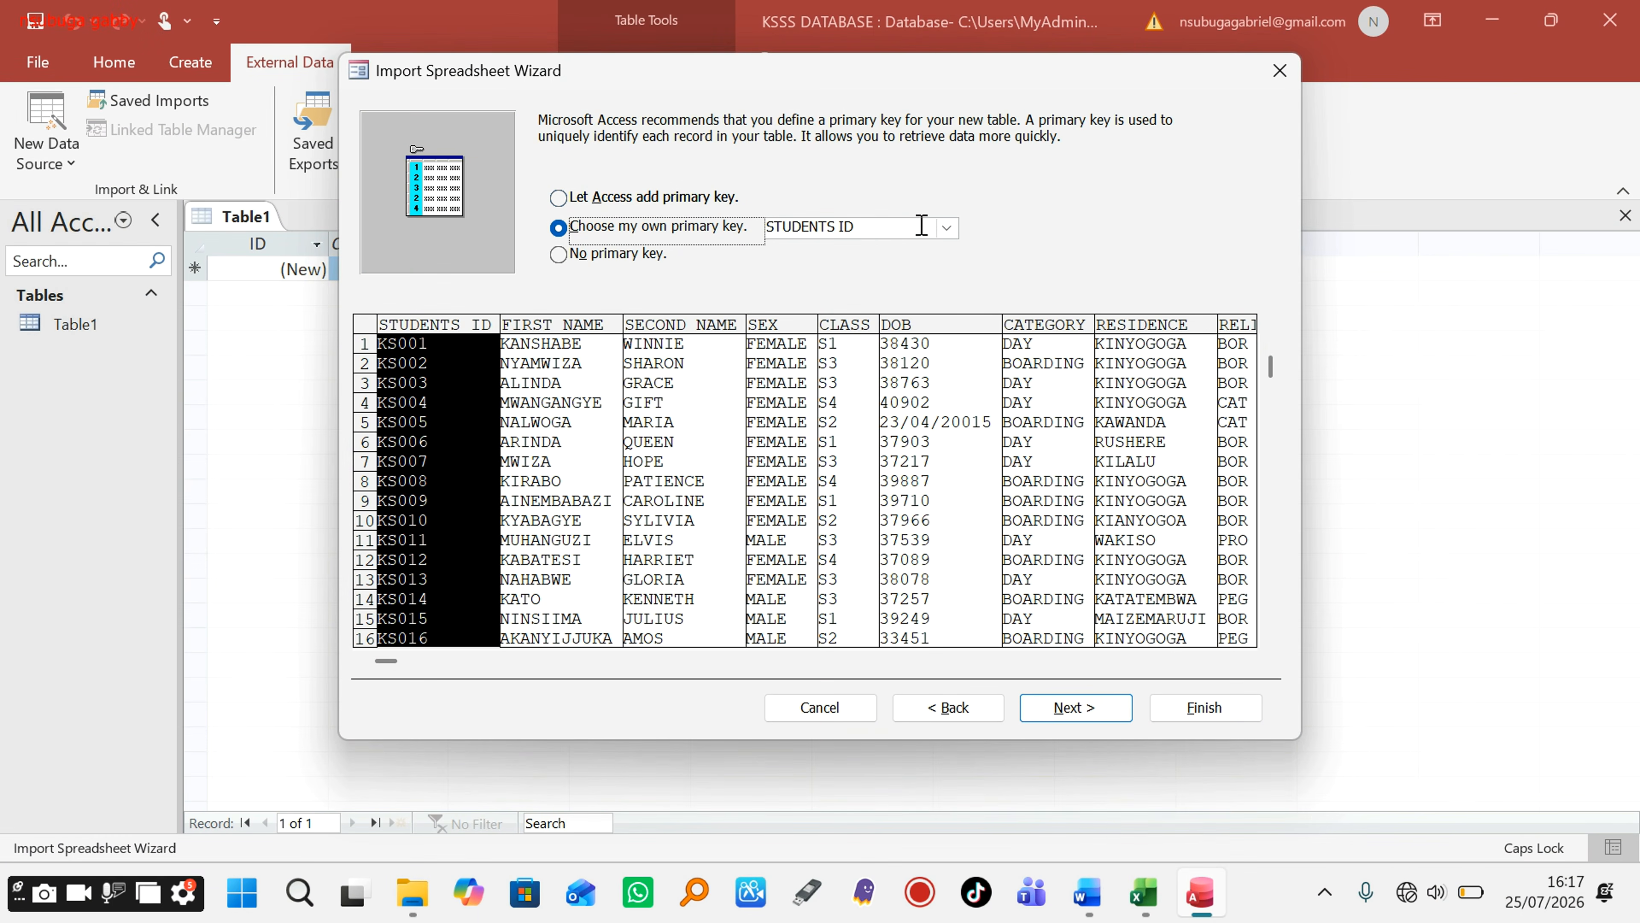
pyautogui.click(946, 227)
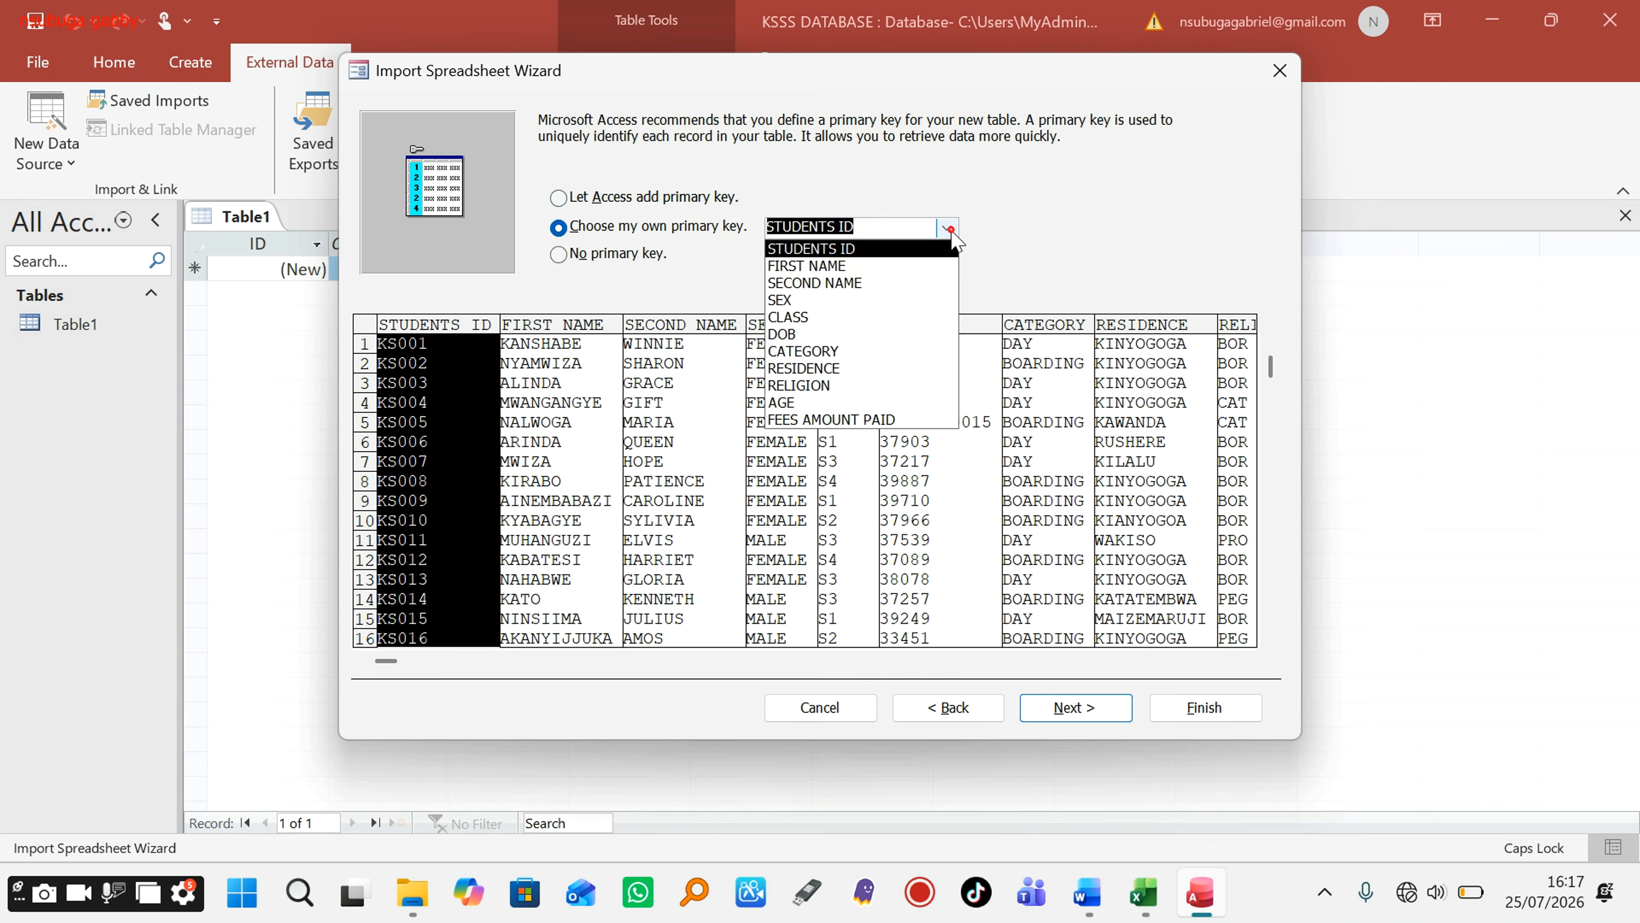
pyautogui.click(946, 227)
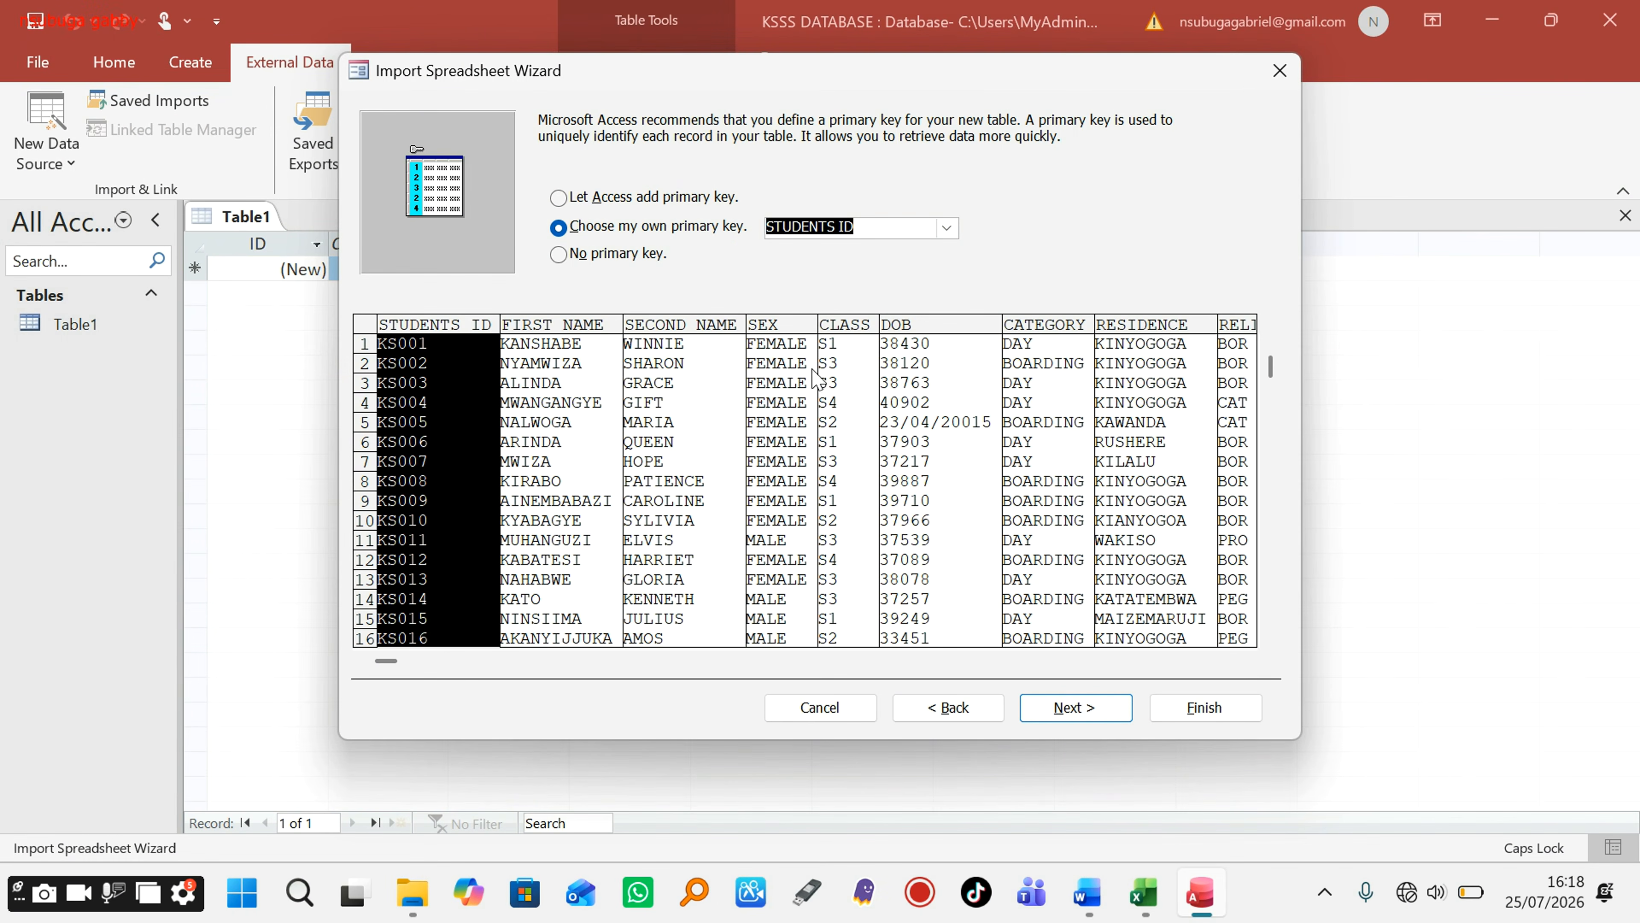
pyautogui.click(1054, 696)
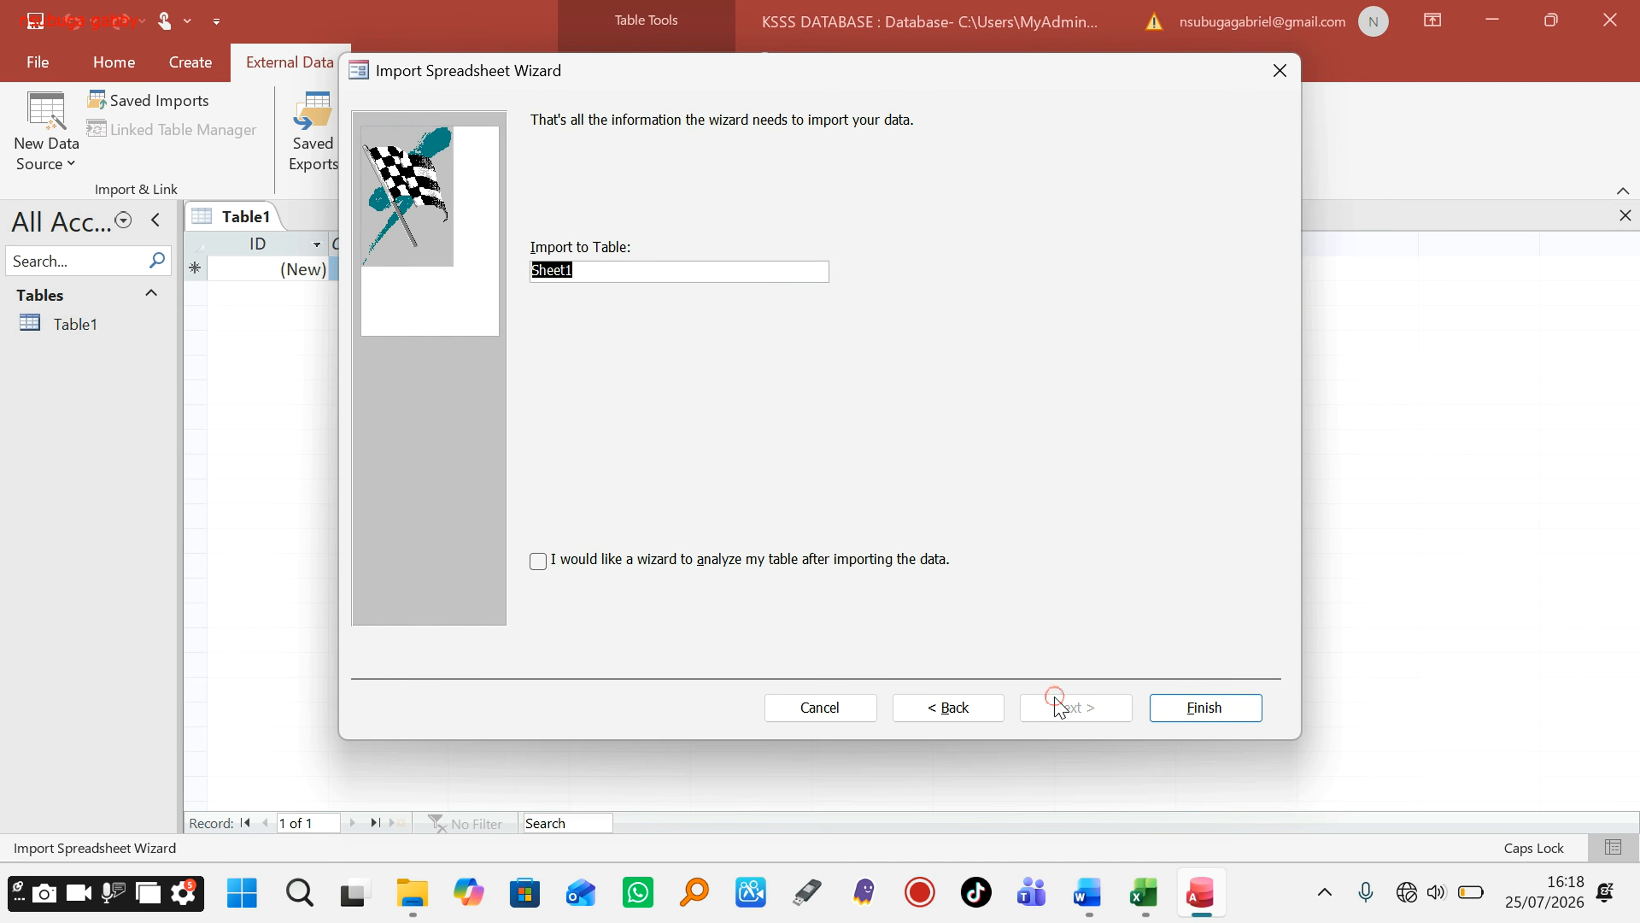
# Step: Name the new table STUDENTS TABLE and finish the import without saving the import steps
pyautogui.click(628, 275)
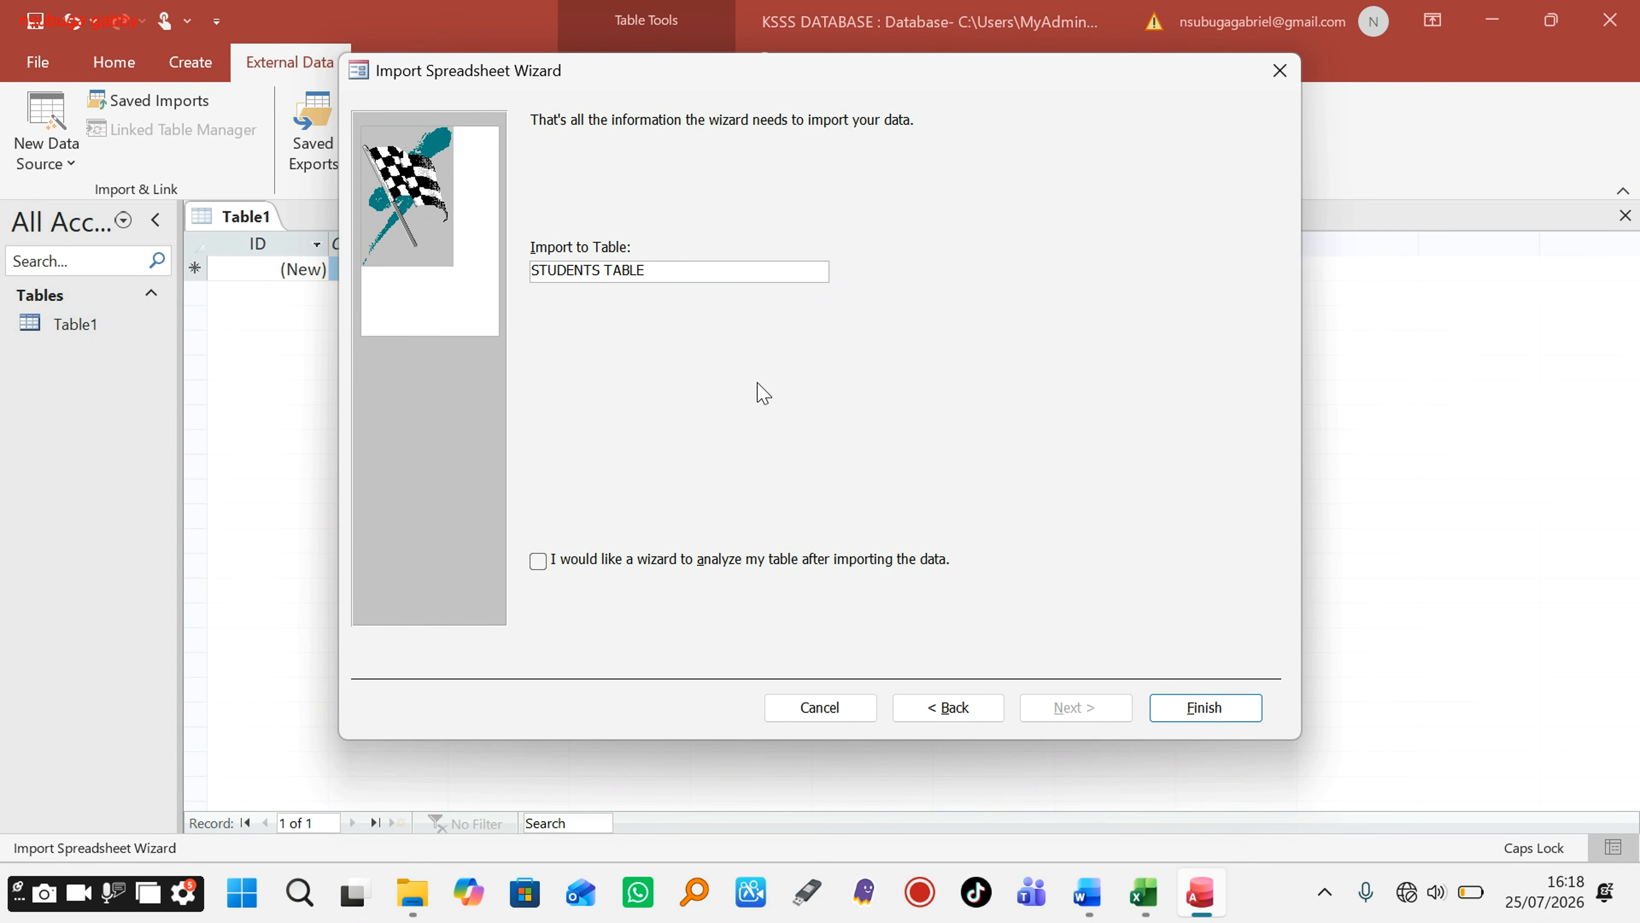
pyautogui.click(1170, 706)
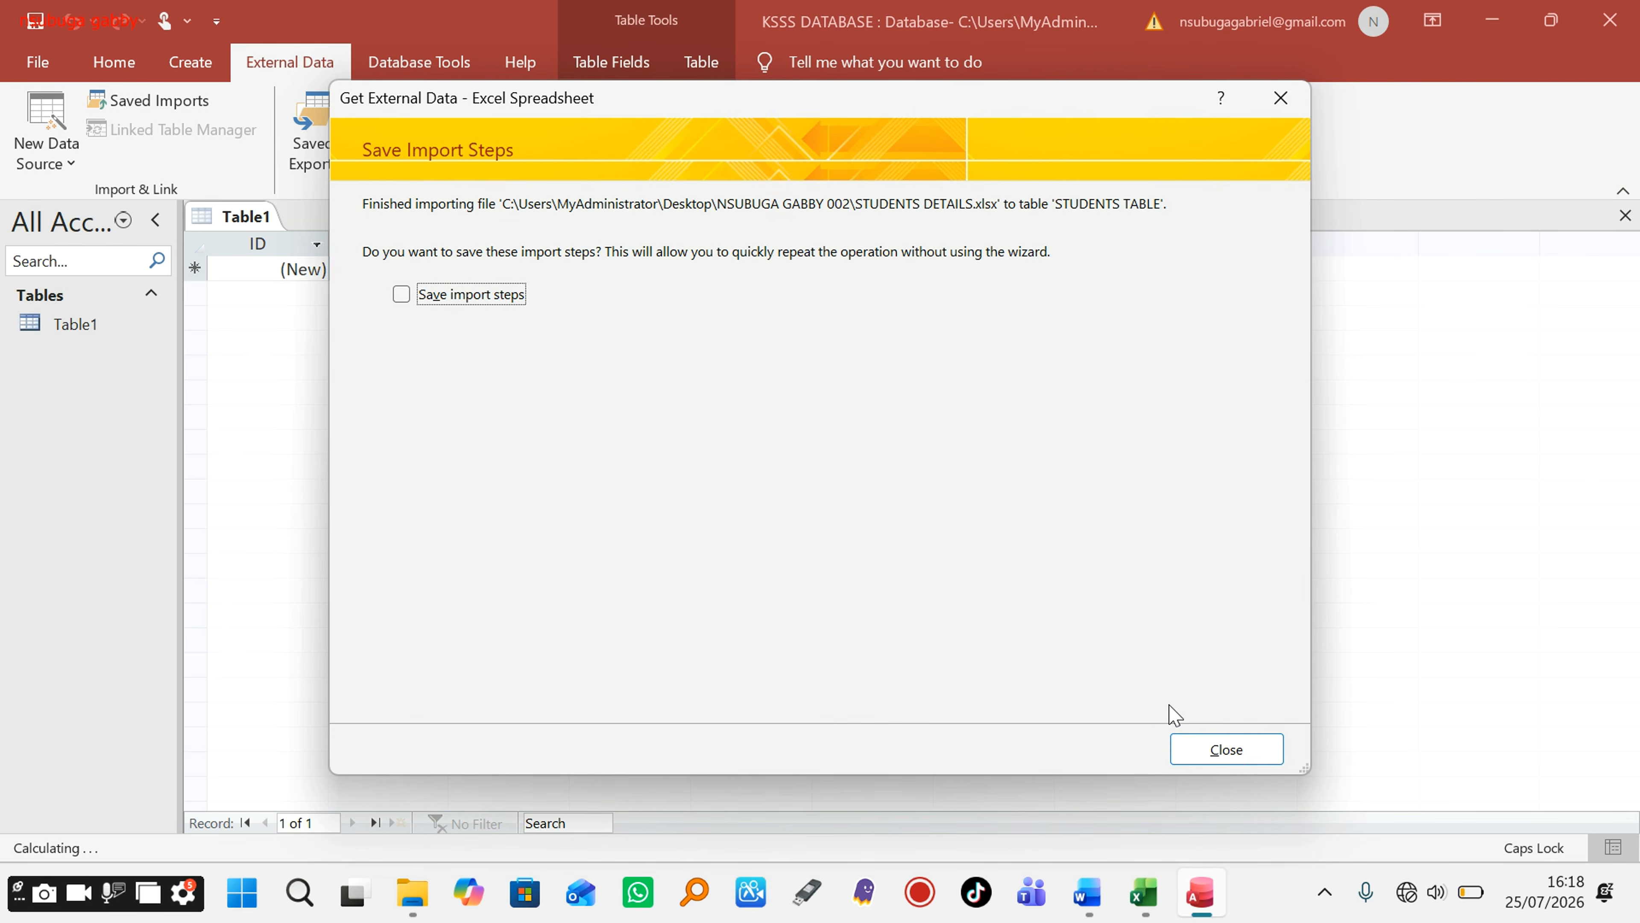
pyautogui.click(1200, 754)
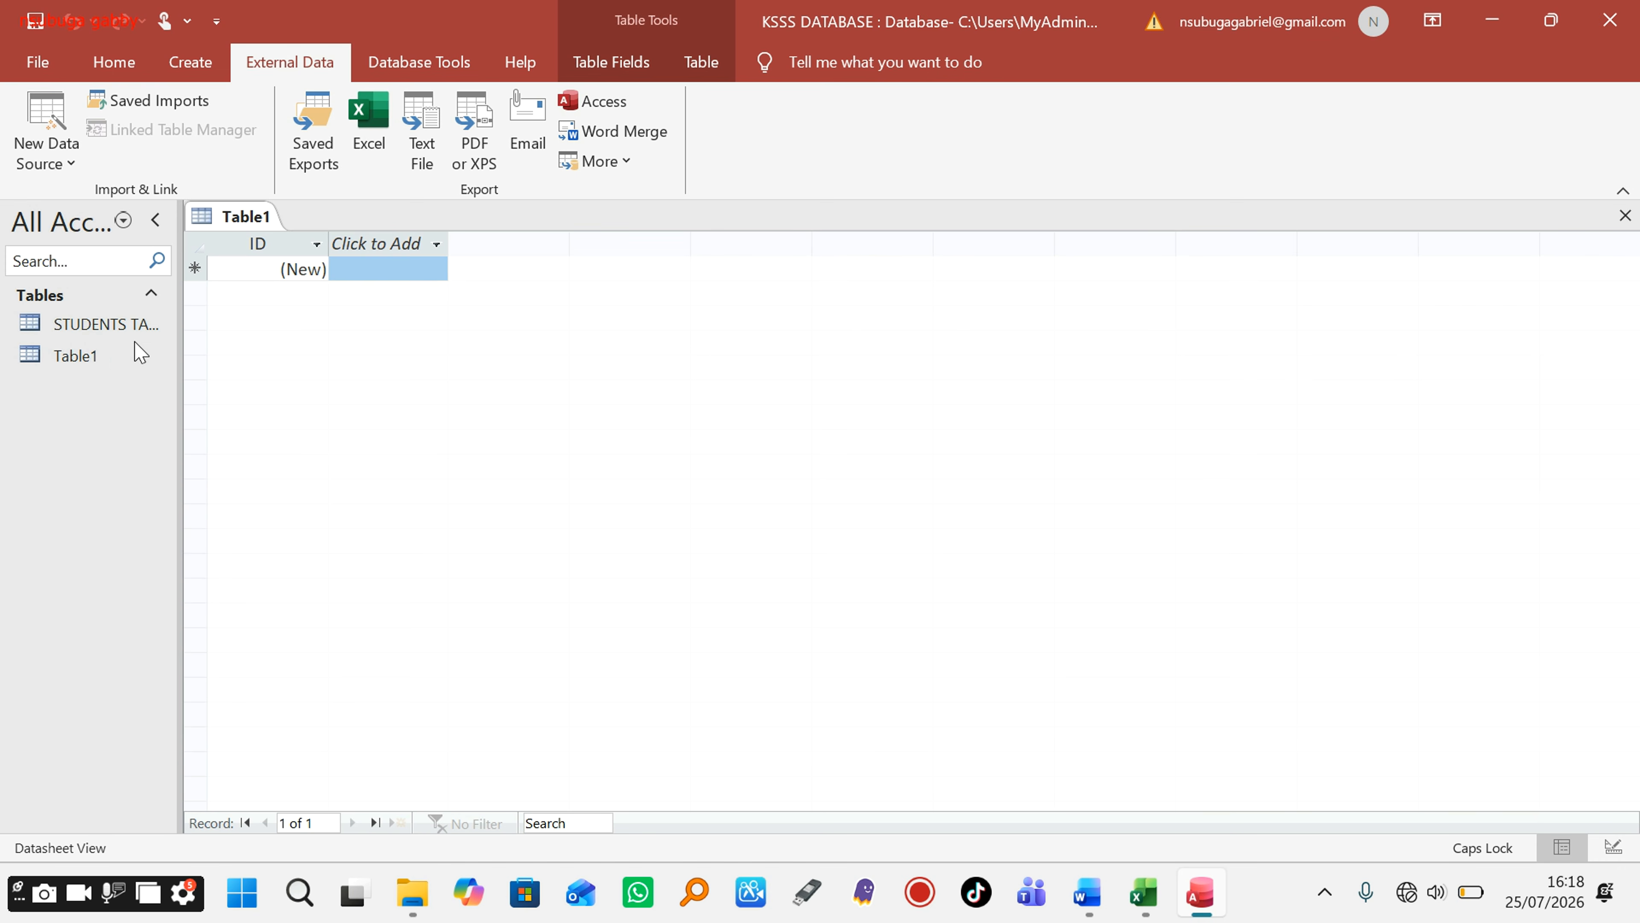
# Step: Close the empty Table1, widen the navigation pane, and open STUDENTS TABLE in Datasheet View
pyautogui.click(1625, 215)
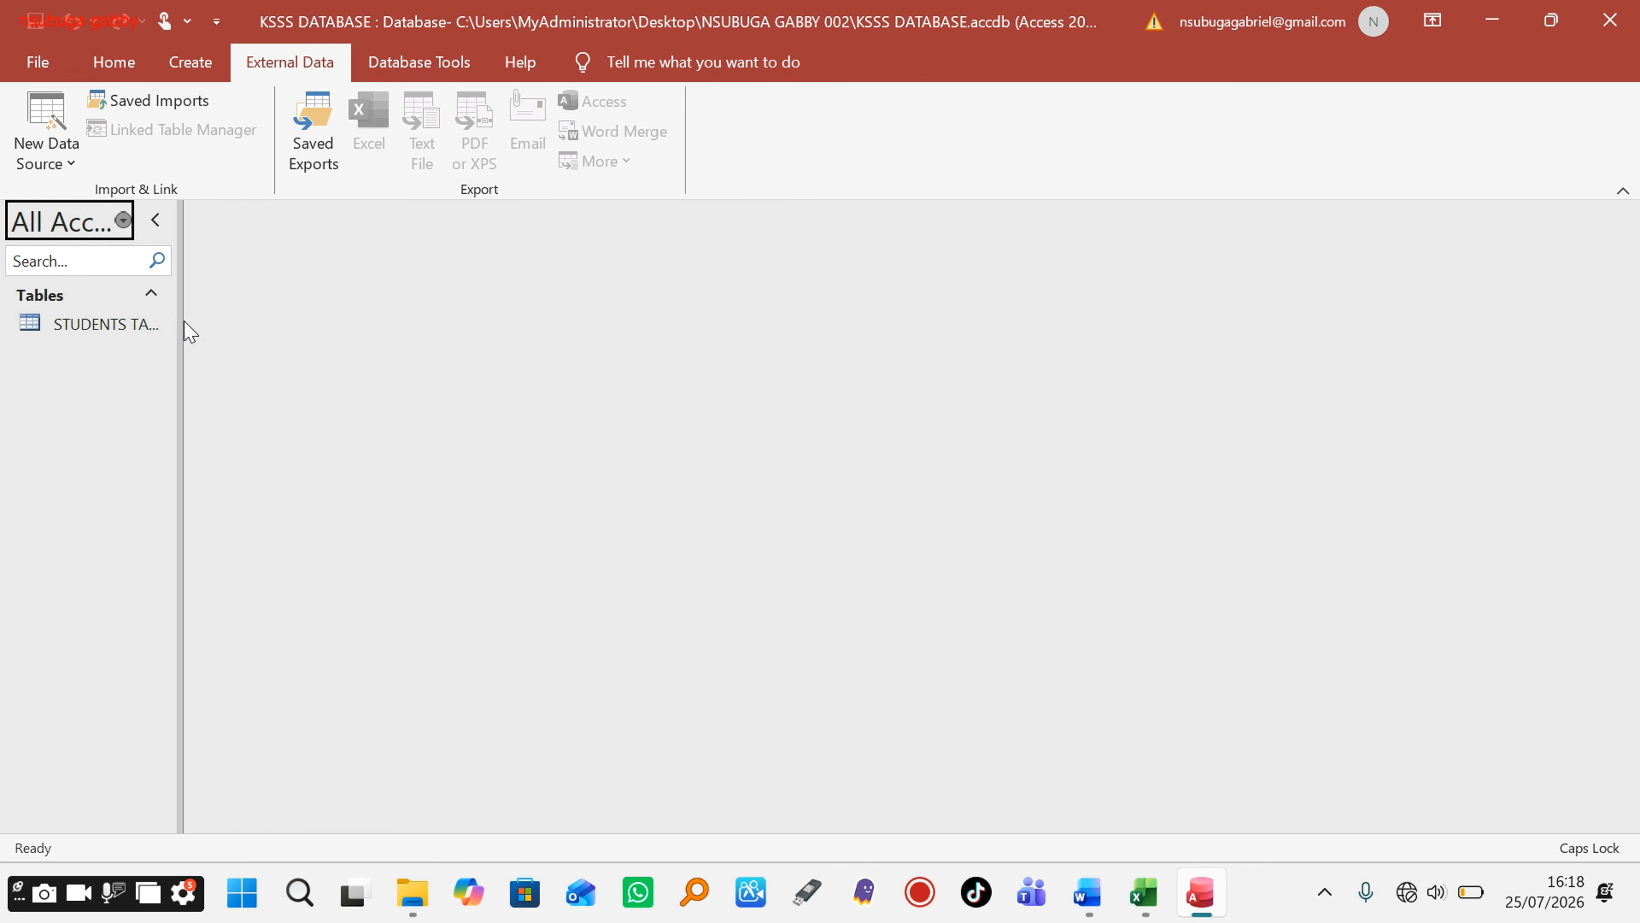
pyautogui.moveTo(179, 318); pyautogui.dragTo(315, 283)
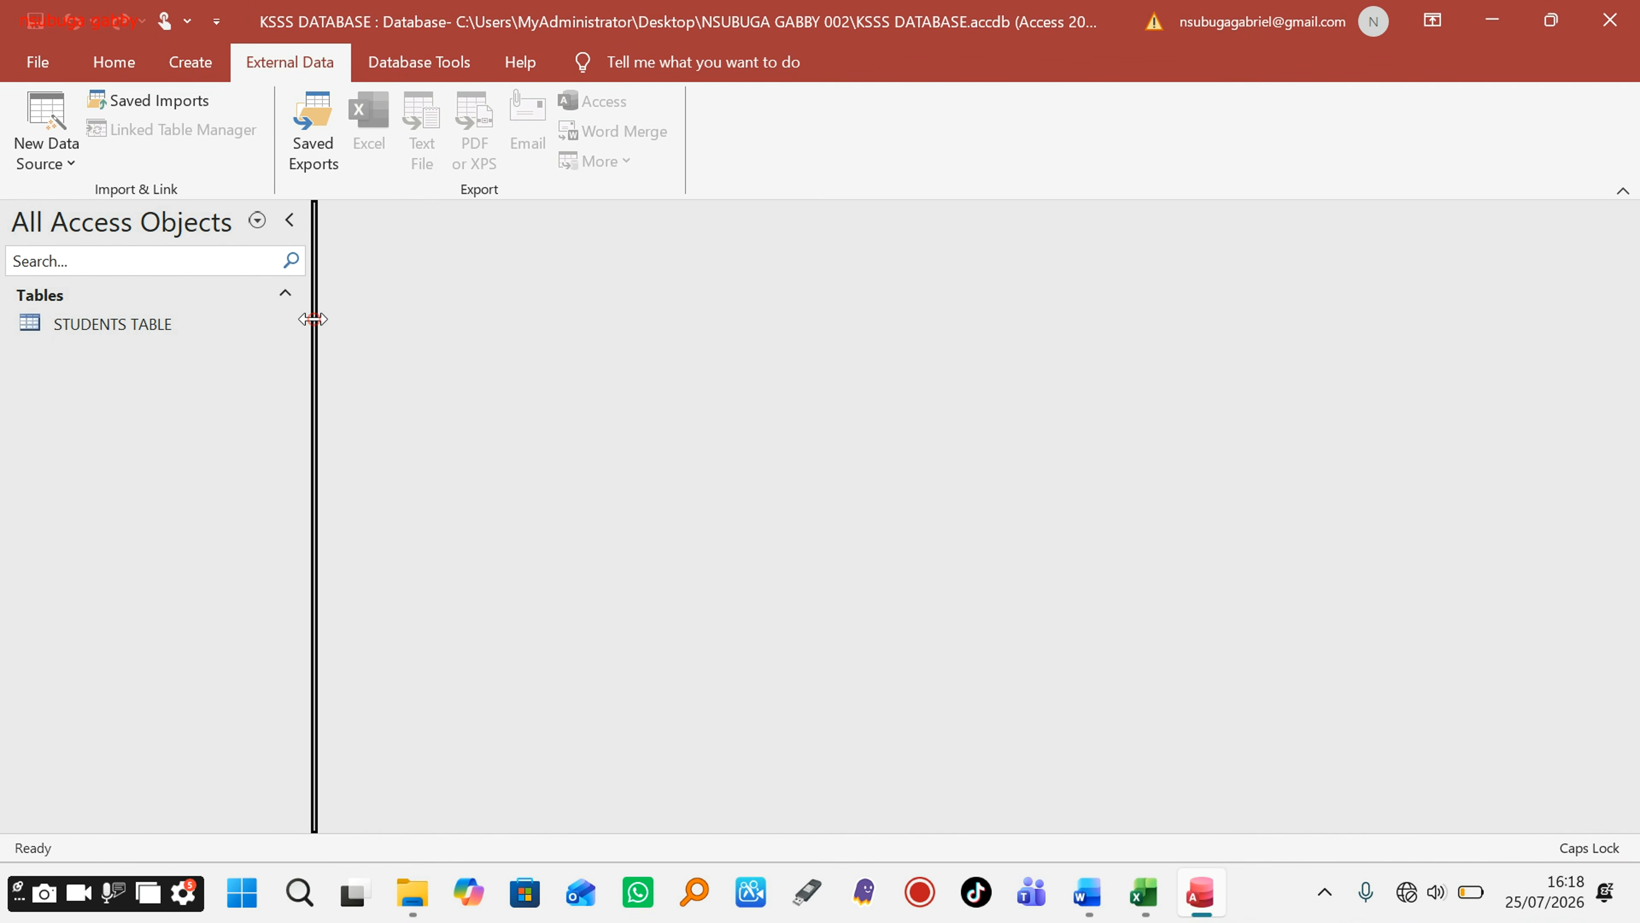
pyautogui.moveTo(314, 319); pyautogui.dragTo(240, 313)
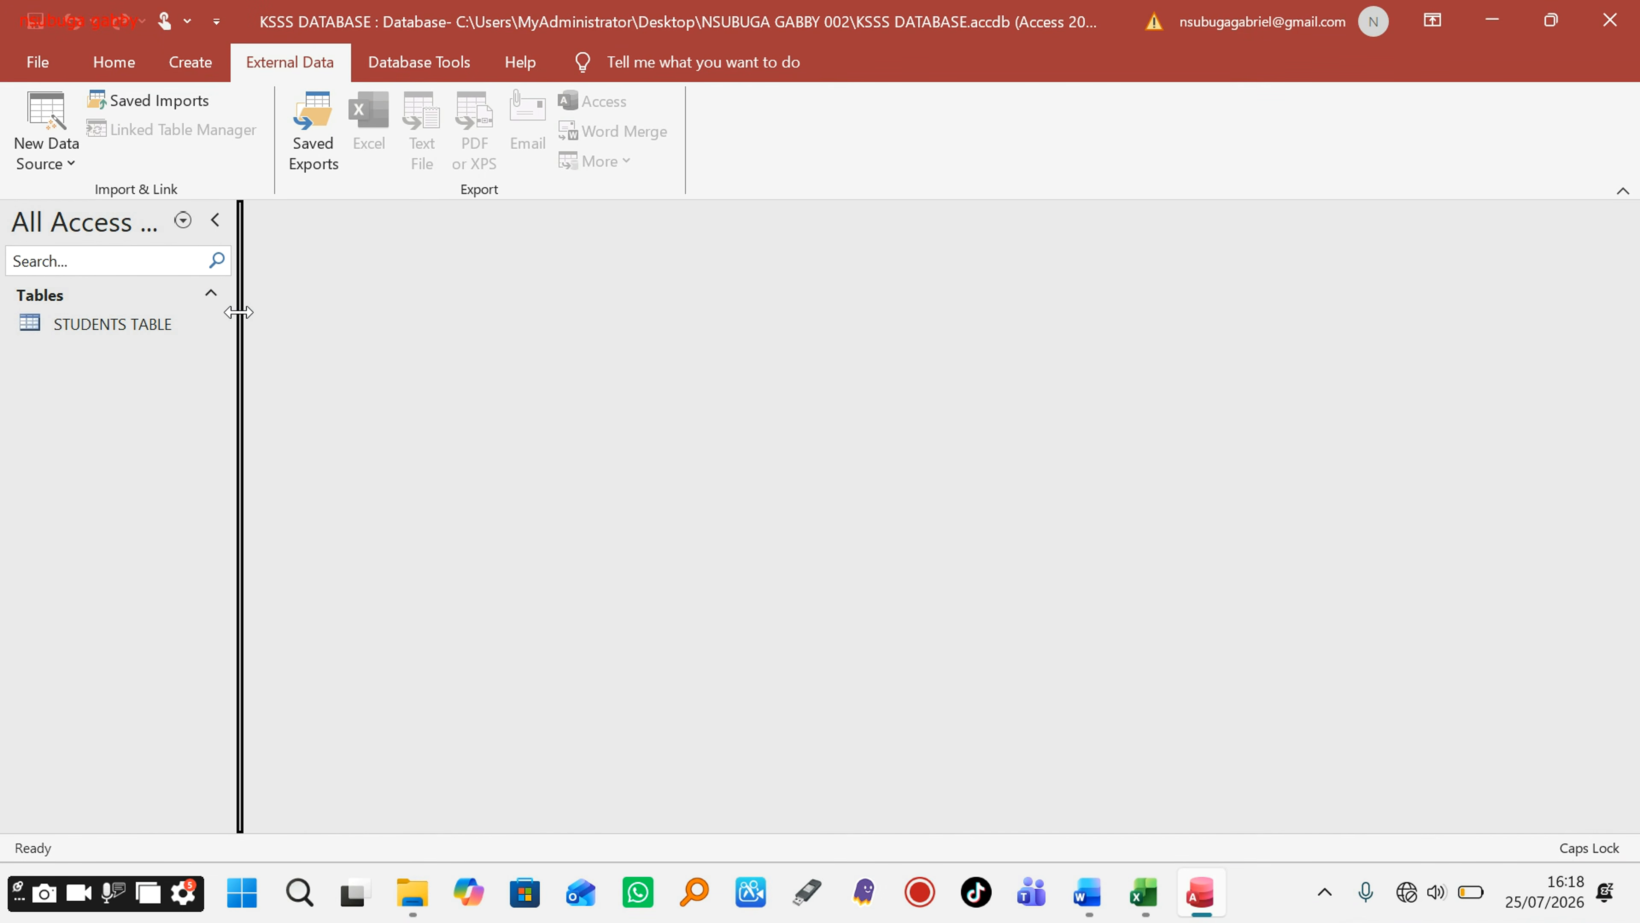
pyautogui.doubleClick(133, 328)
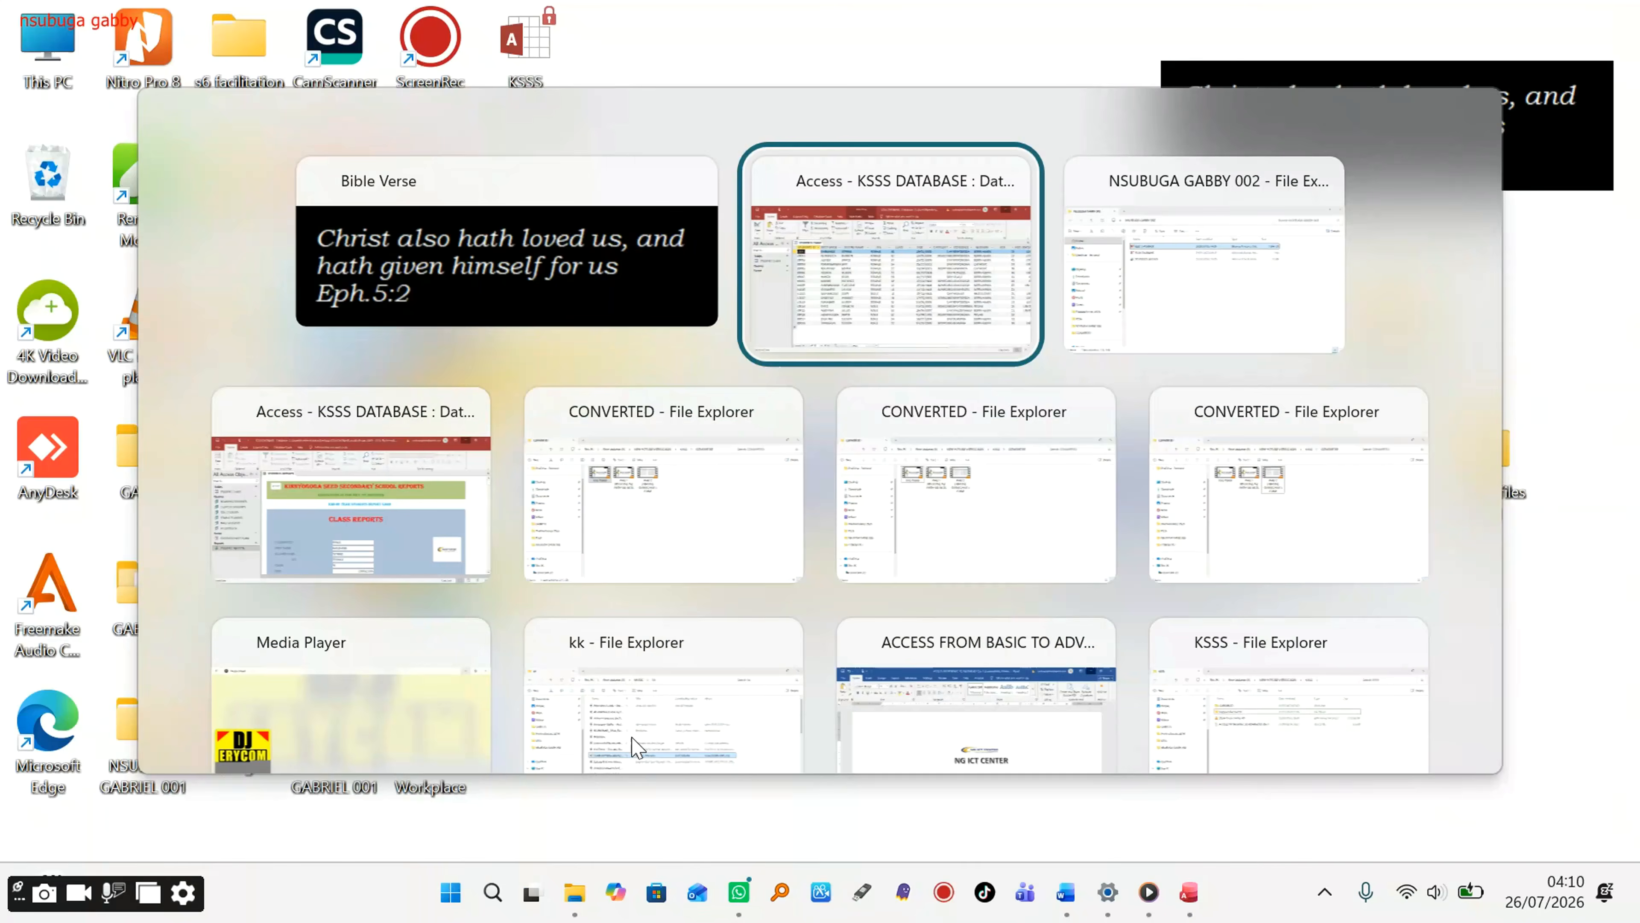
# Step: Return to the KSSS DATABASE window showing STUDENTS TABLE's 18 student records
pyautogui.press('Return')
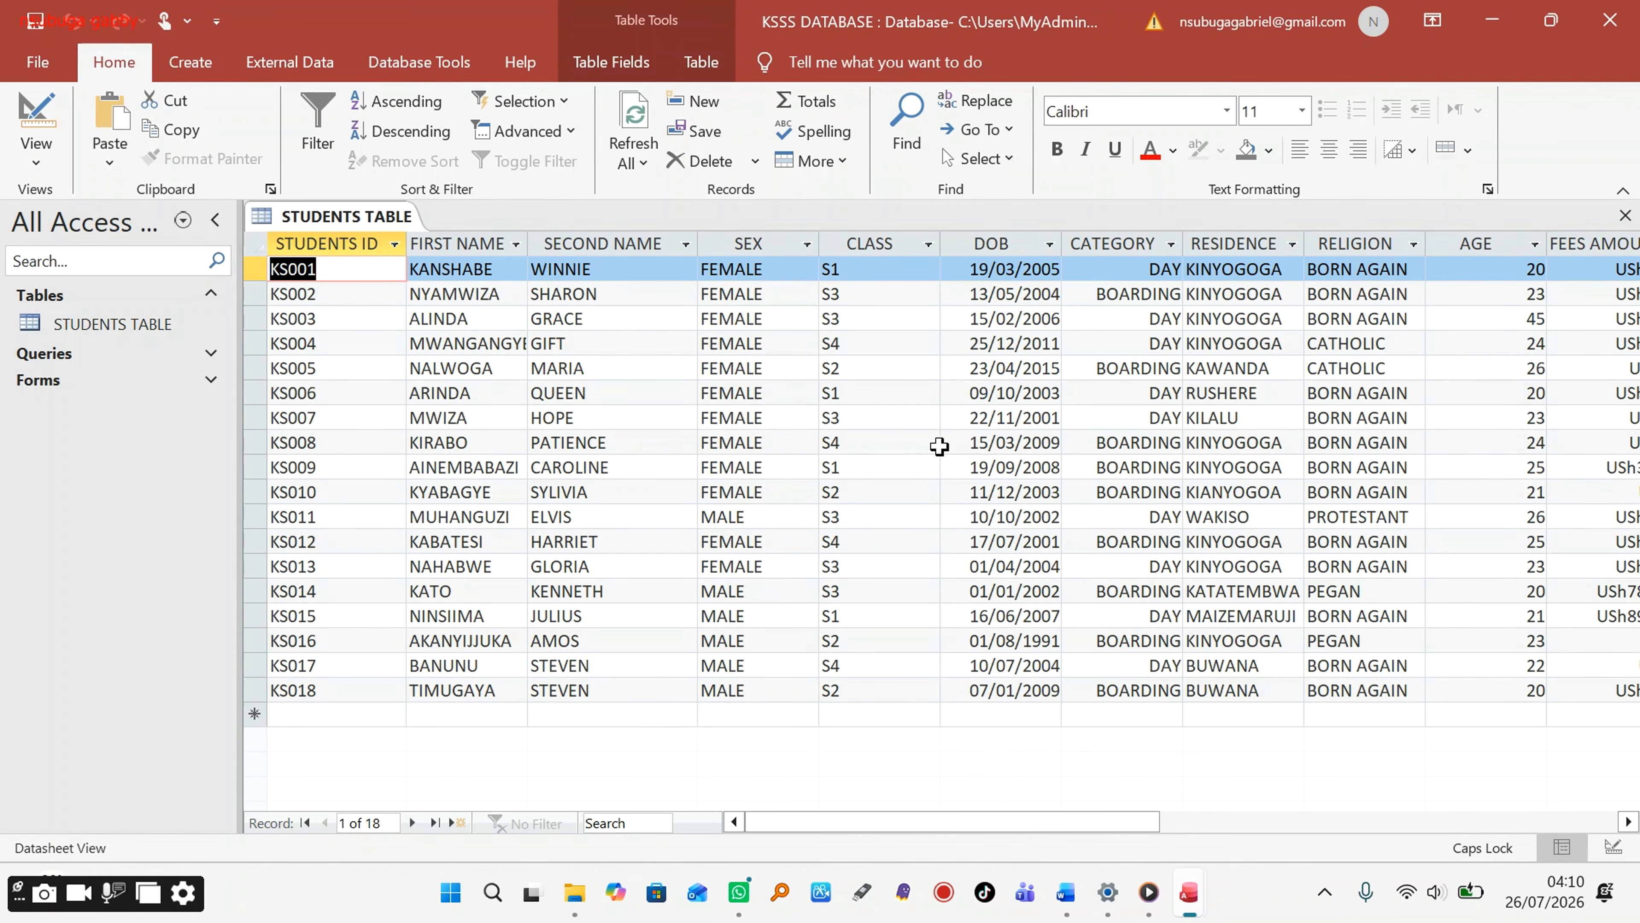